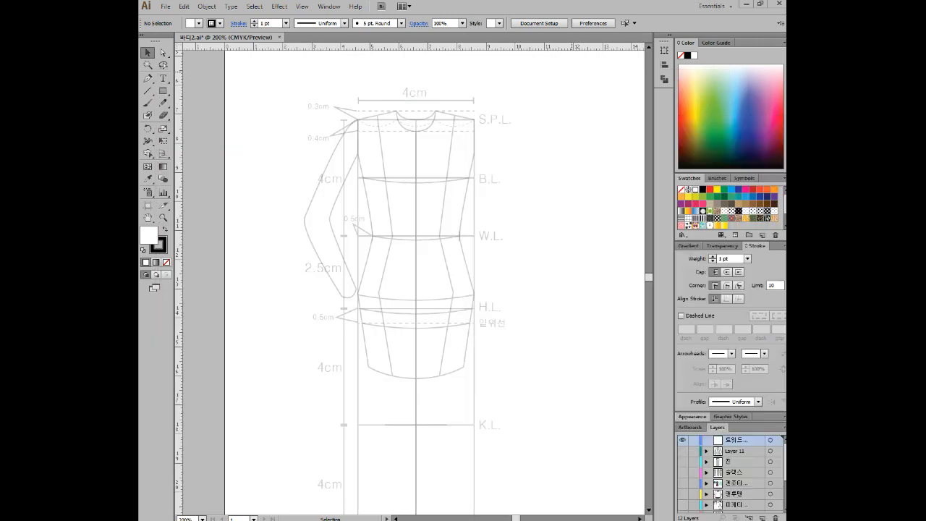
Step: Set the fill to None and draw the jacket's left front neckline with the Pen tool, curving from the shoulder line to beside centre front
click(147, 78)
click(198, 24)
click(144, 40)
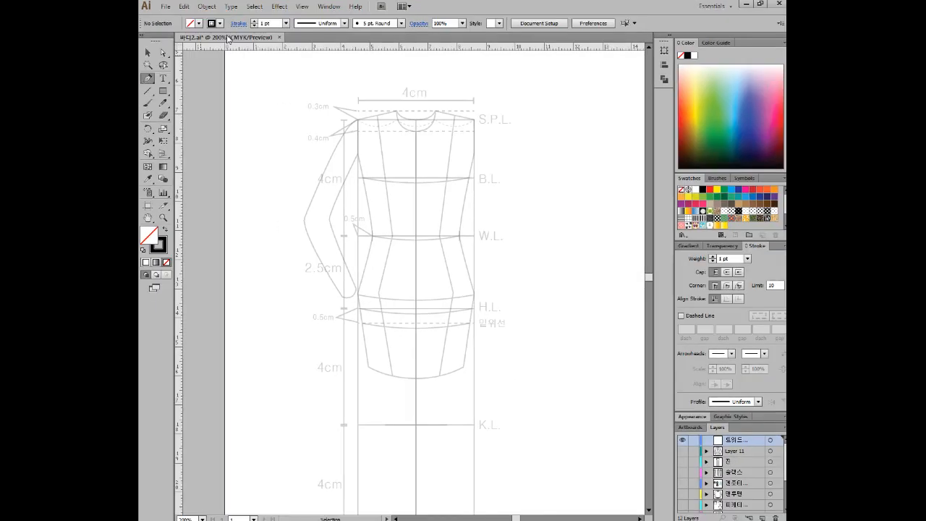
key(ctrl+plus)
key(ctrl+plus)
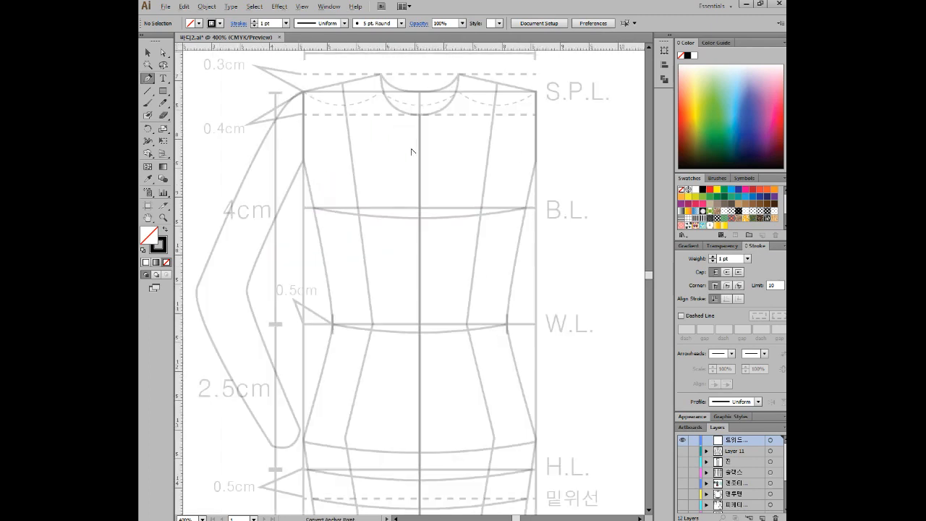
drag(424, 149, 455, 192)
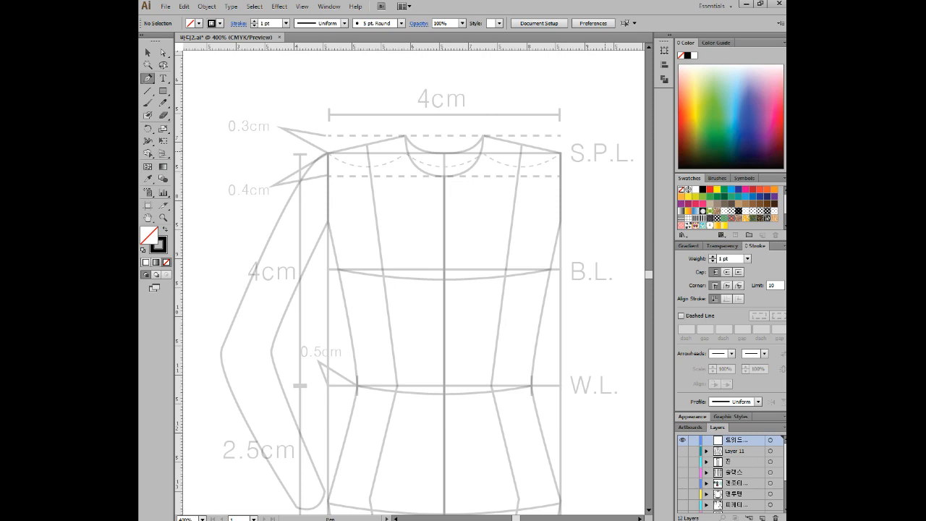
click(392, 141)
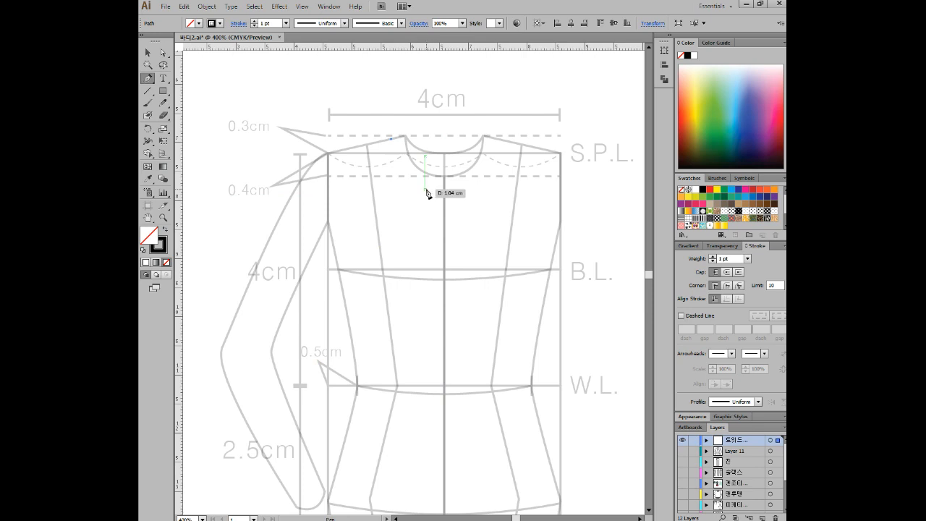
drag(432, 186, 471, 188)
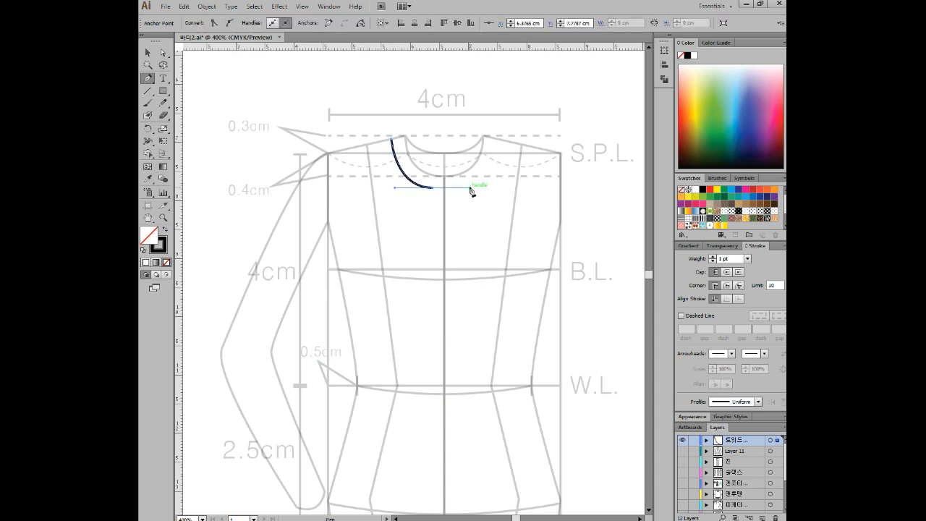
click(432, 187)
Step: Continue the path straight down as the front opening edge to below the waist line, then horizontally outward as the hem
key(space)
drag(462, 361, 480, 248)
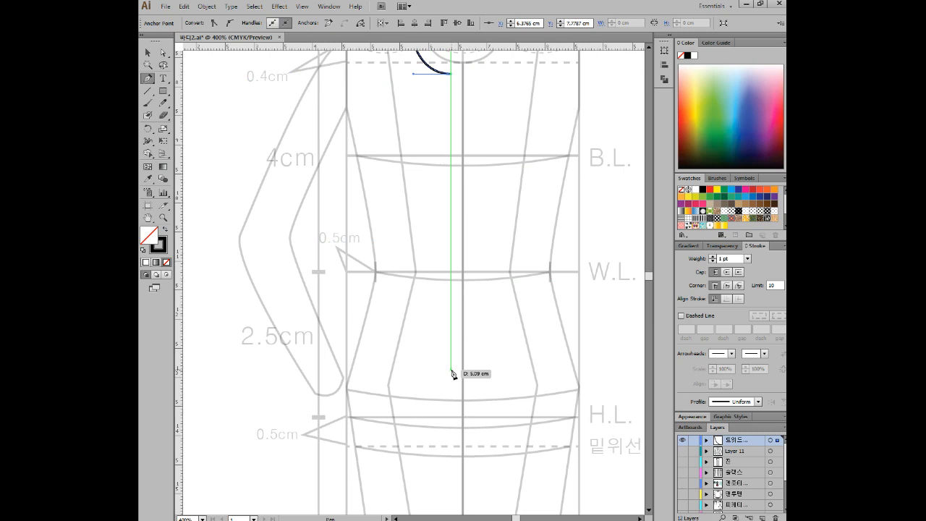
click(451, 322)
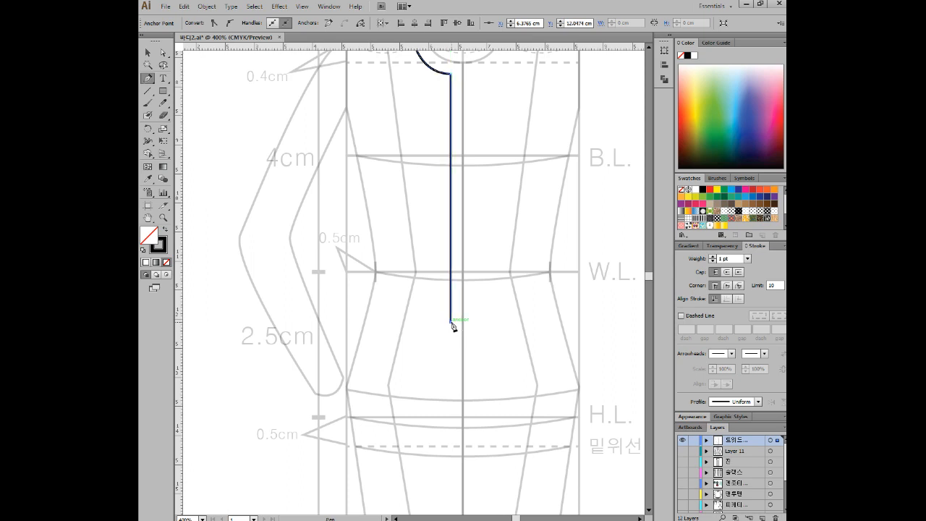
click(360, 322)
drag(390, 327, 396, 364)
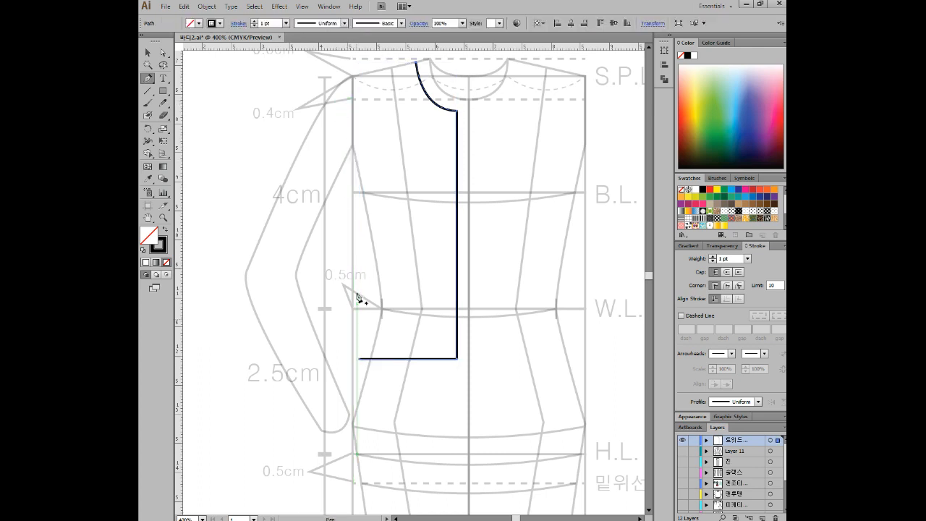
click(359, 358)
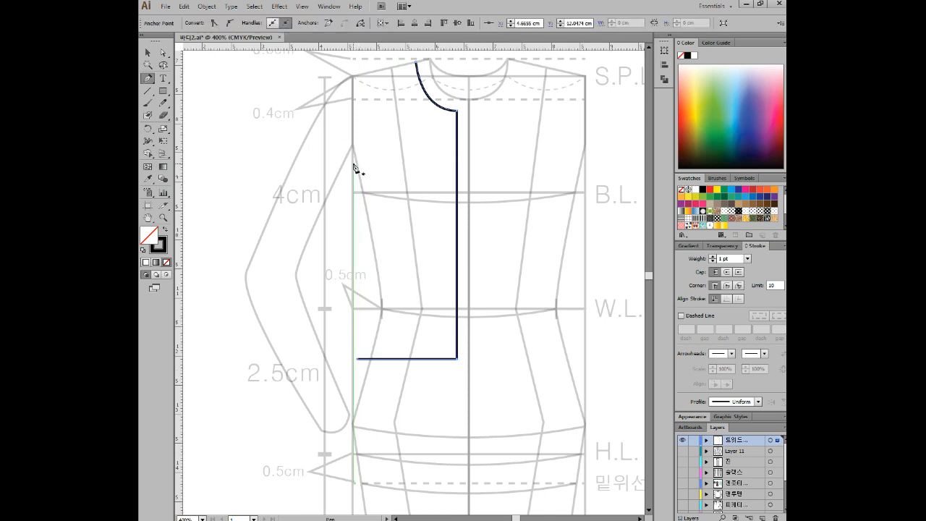
Step: Draw the curved side seam from the hem's outer end up to just above the bust line and remove the outgoing handle
drag(356, 172, 357, 129)
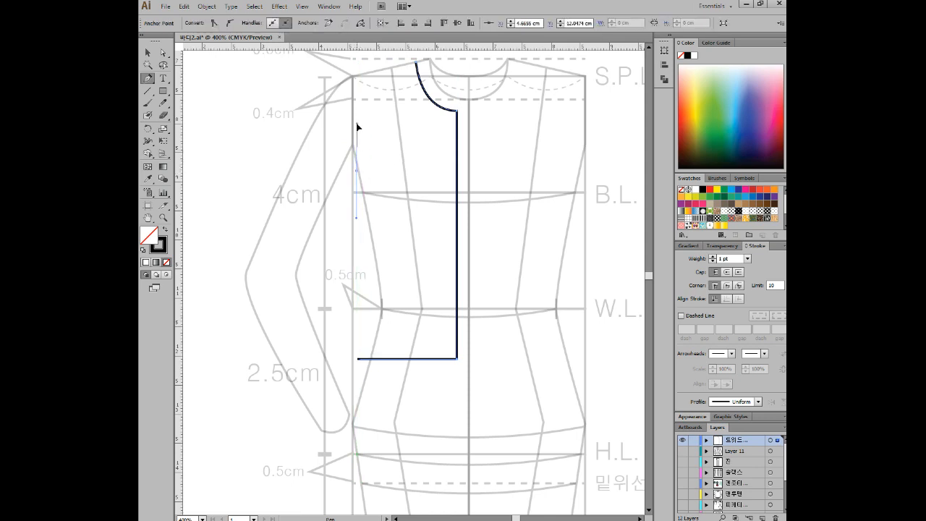
key(ctrl+z)
click(364, 357)
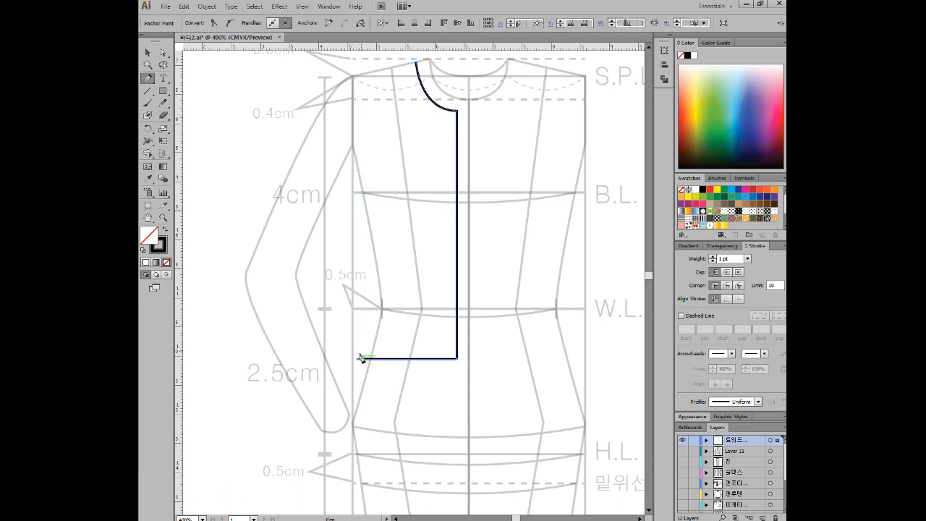
drag(357, 168, 341, 63)
click(358, 169)
drag(382, 135, 399, 202)
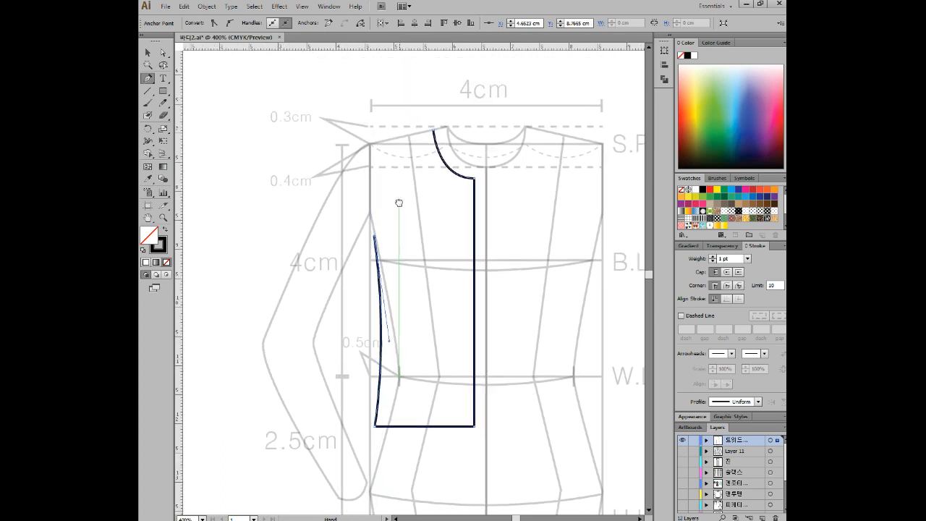
Step: Draw the armhole curve up to the shoulder tip, close the front panel along the shoulder line at the neckline start, and deselect it
drag(371, 147, 362, 102)
click(370, 145)
click(434, 132)
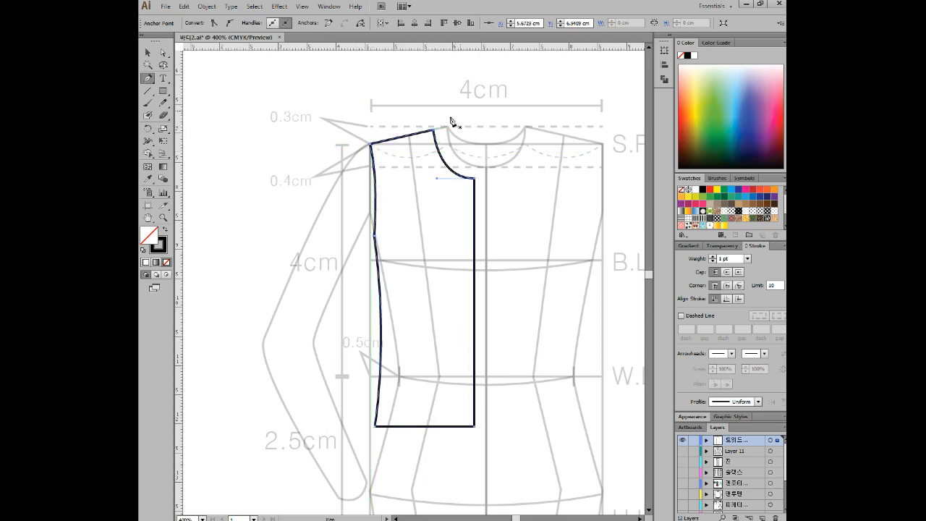
ctrl+click(481, 97)
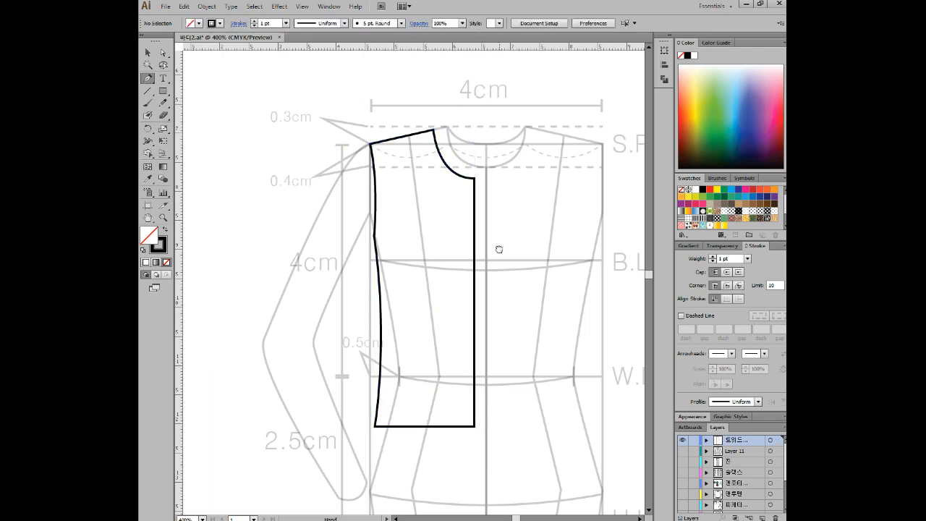
drag(498, 249, 493, 237)
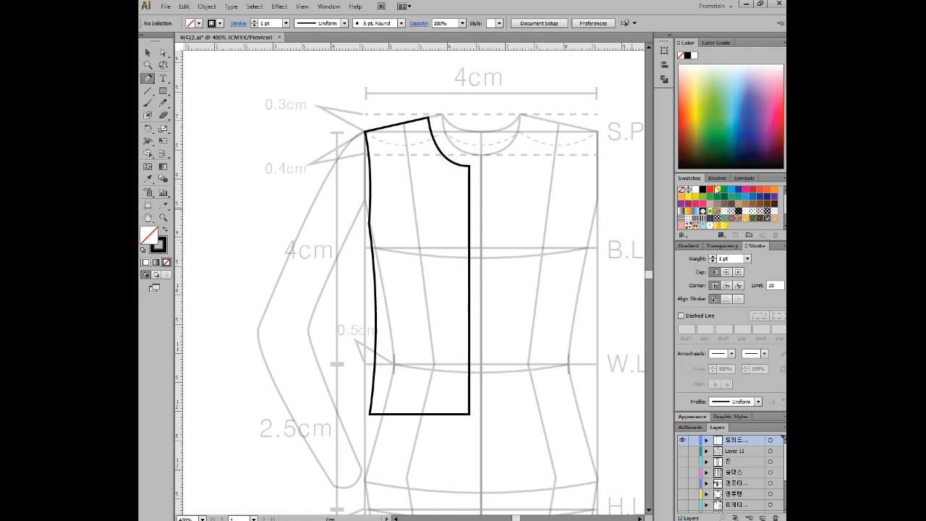
Step: Switch to the tweed jacket reference image and examine its front trim, pockets, sleeves and hem
drag(785, 73, 620, 63)
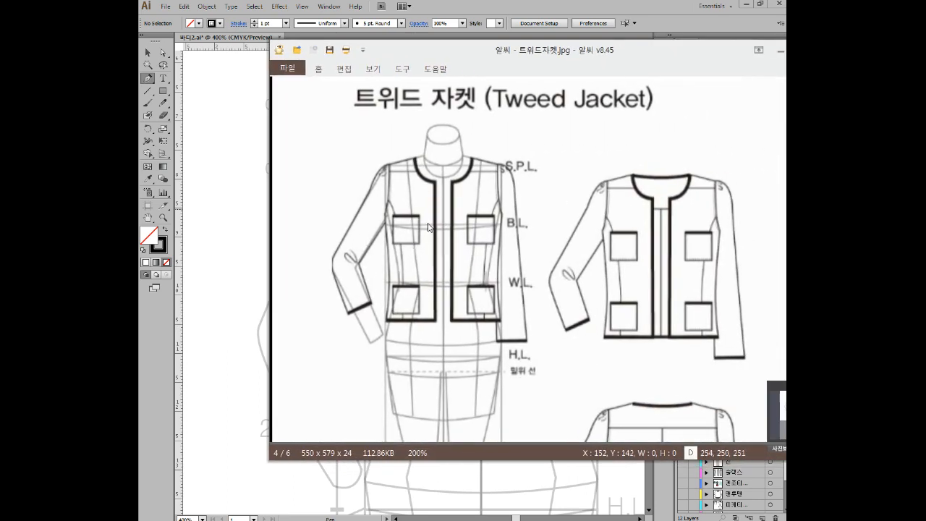
key(alt+Left)
key(alt+Right)
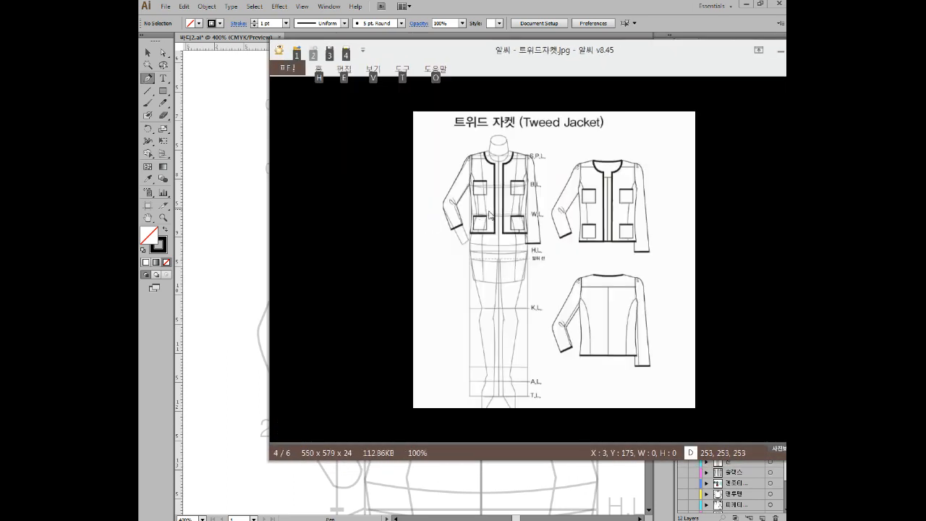
scroll(497, 208, up, 5)
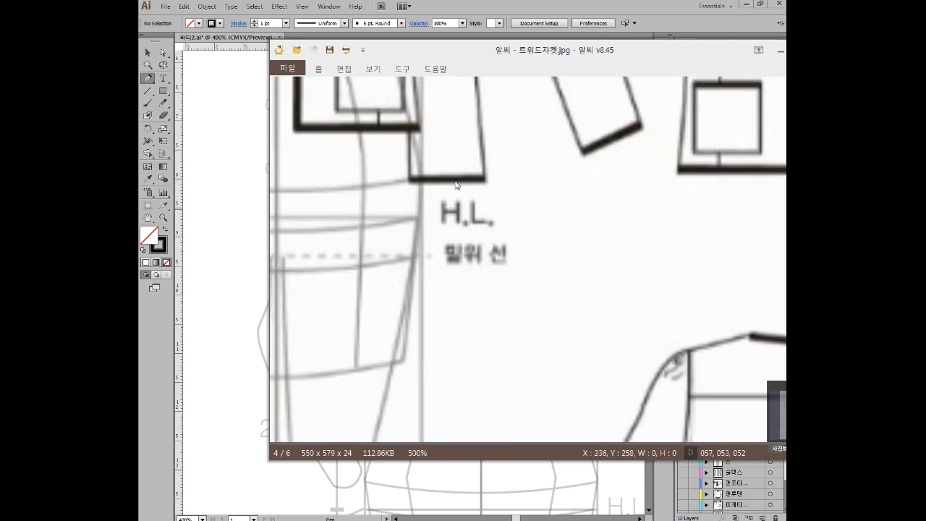
scroll(485, 232, down, 2)
scroll(477, 245, down, 2)
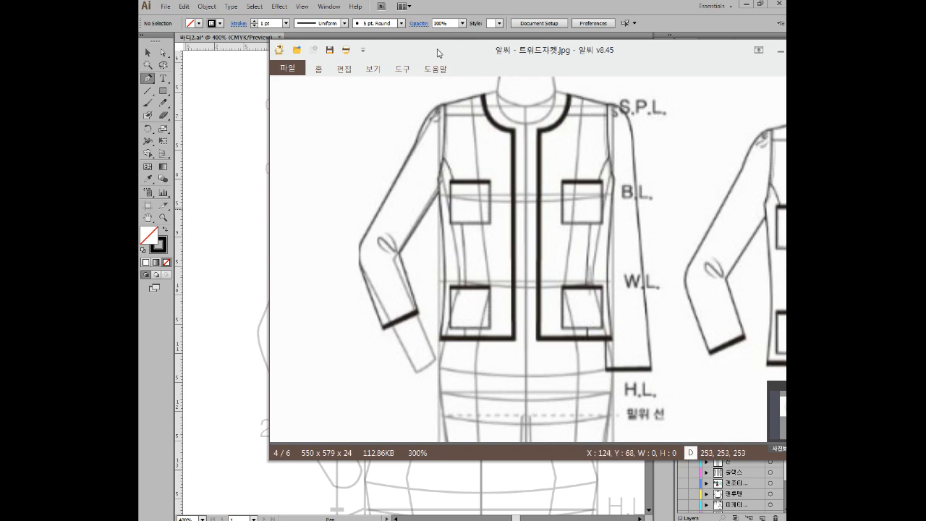
key(alt+Tab)
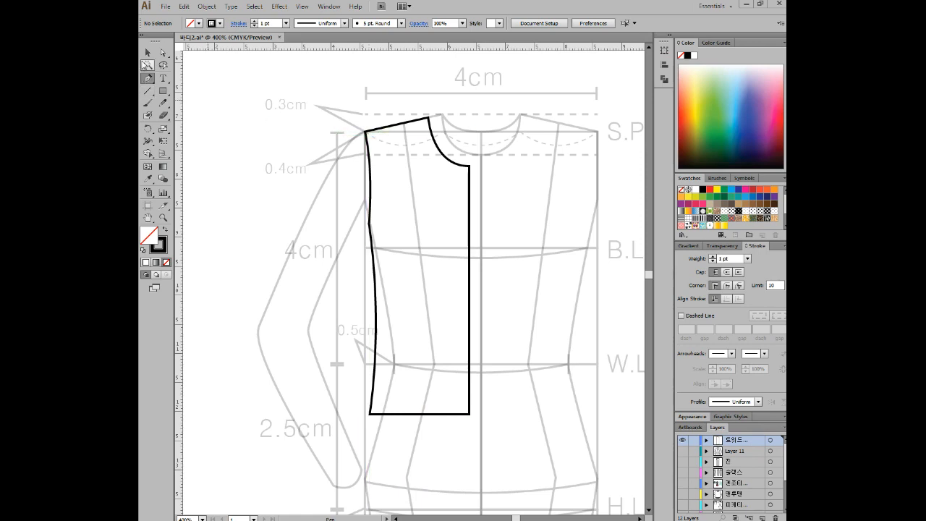
Step: Select the front panel outline and cut it with the Scissors tool where the neckline meets the shoulder line
click(148, 53)
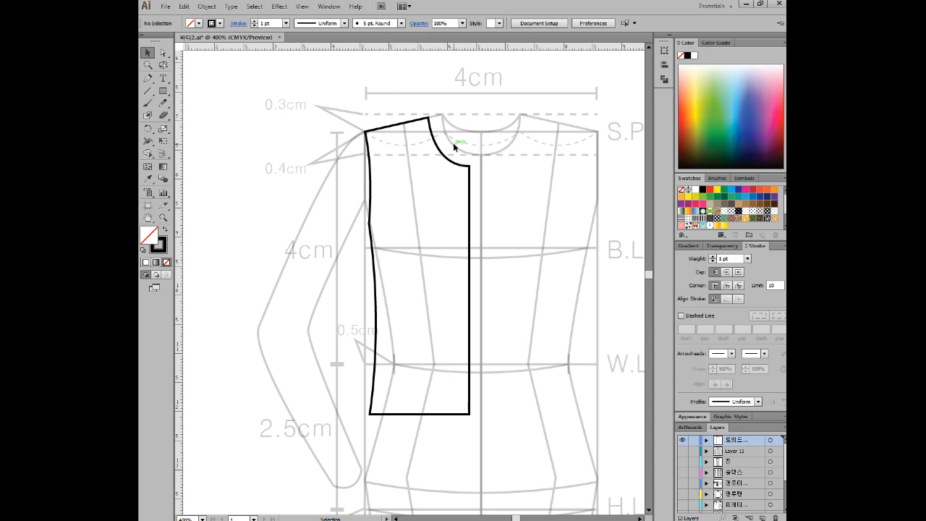
click(470, 230)
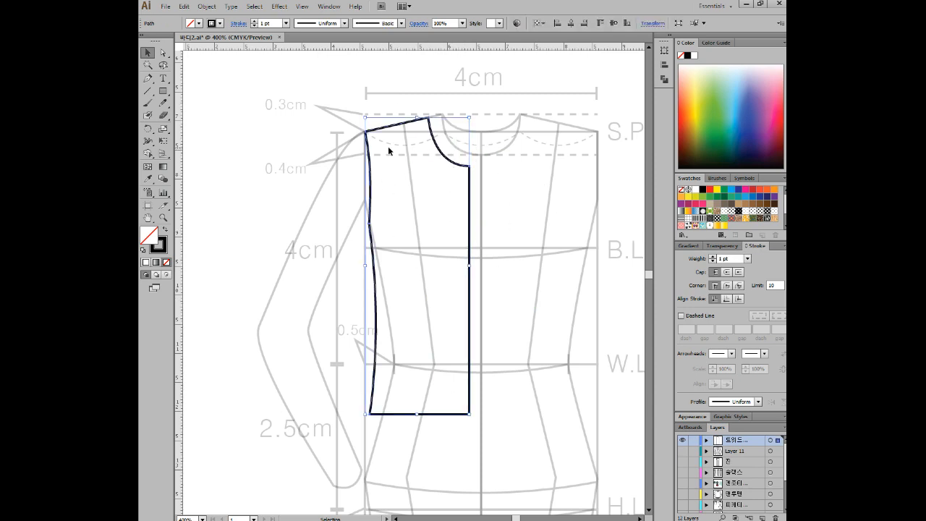
ctrl+click(443, 154)
drag(447, 118, 446, 160)
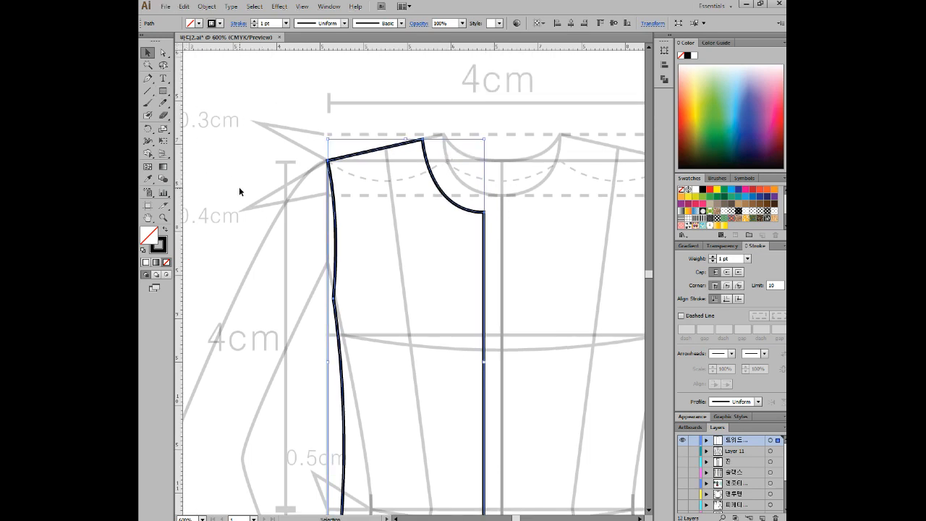
click(163, 116)
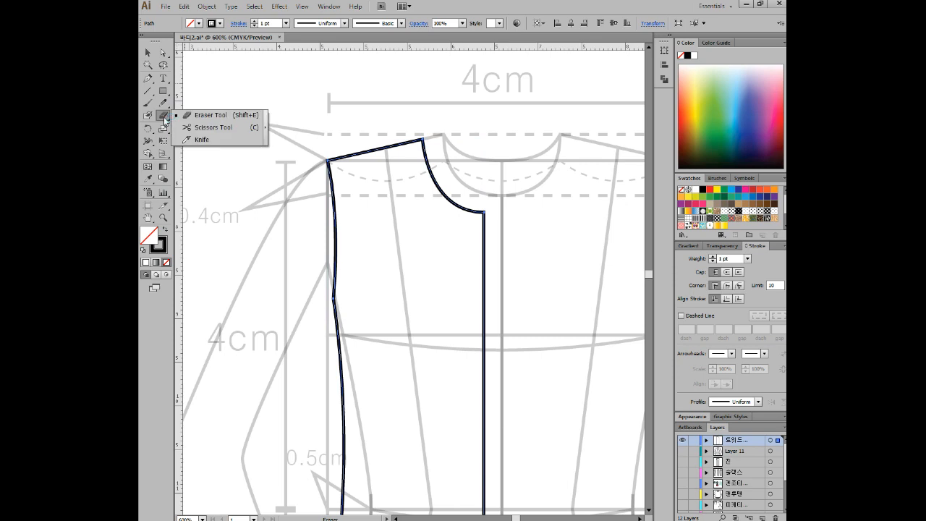
click(216, 127)
click(423, 138)
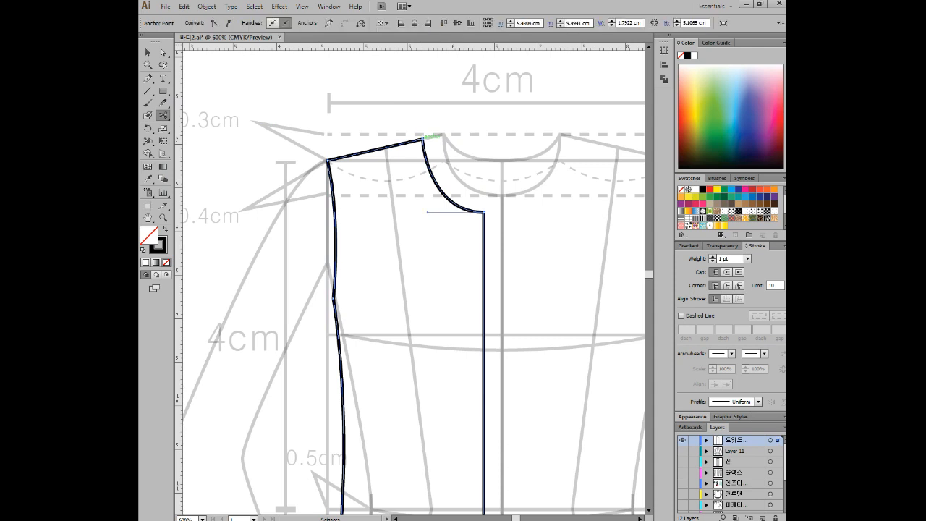
Step: Cut the front panel outline at the lower corner where the side seam meets the hem, and deselect it
scroll(438, 340, down, 2)
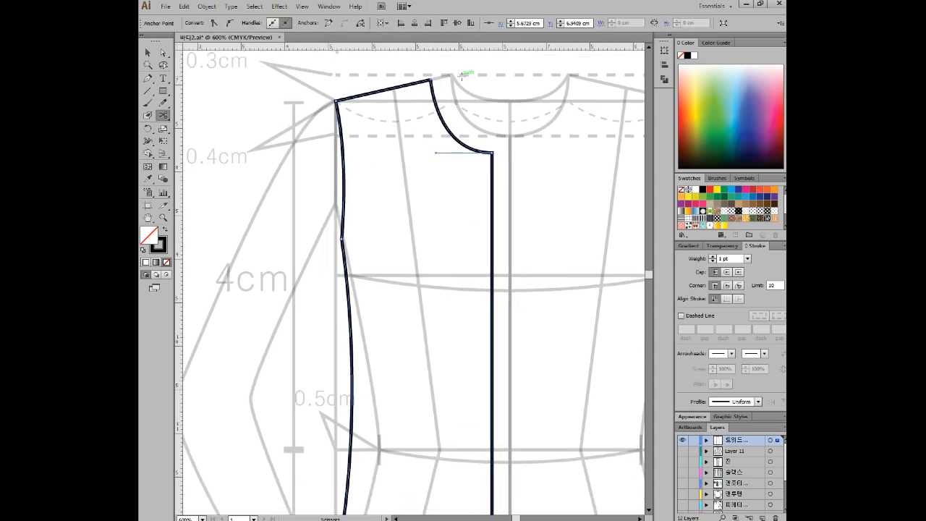
scroll(474, 311, down, 6)
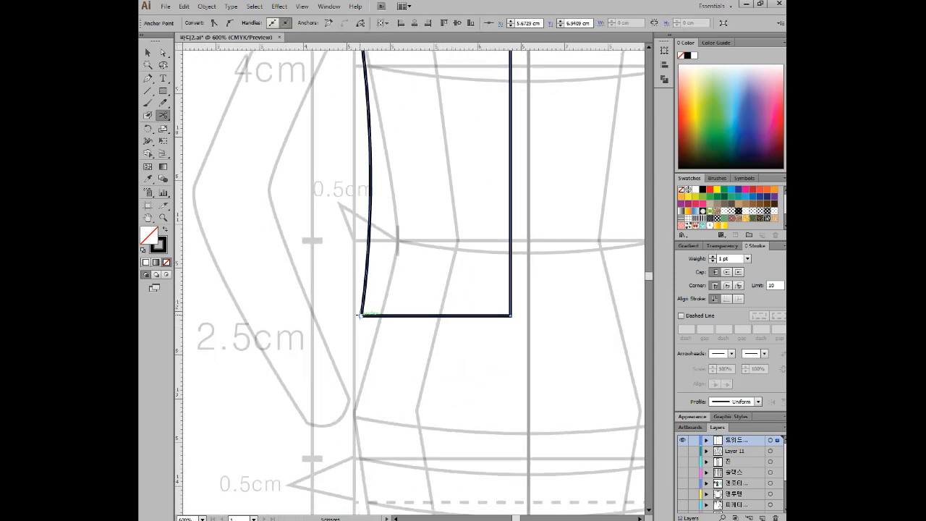
click(361, 315)
key(v)
click(461, 166)
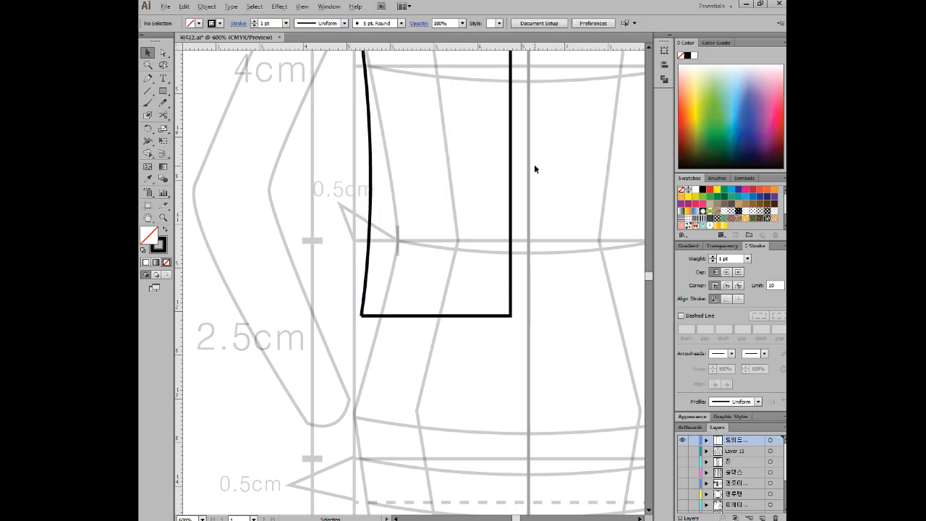
Step: Set the stroke weight of the separated neckline, front edge and hem path to 3 pt
scroll(533, 165, down, 1)
drag(533, 165, 468, 307)
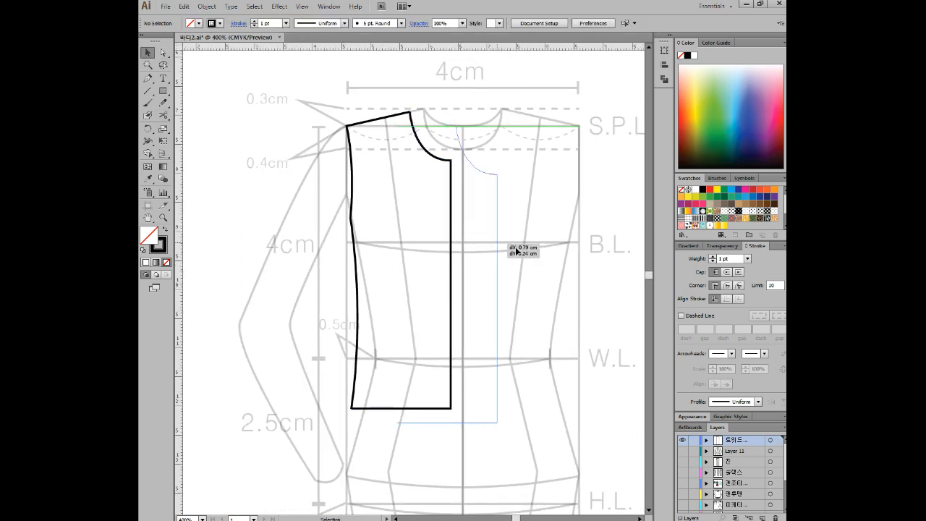
click(450, 180)
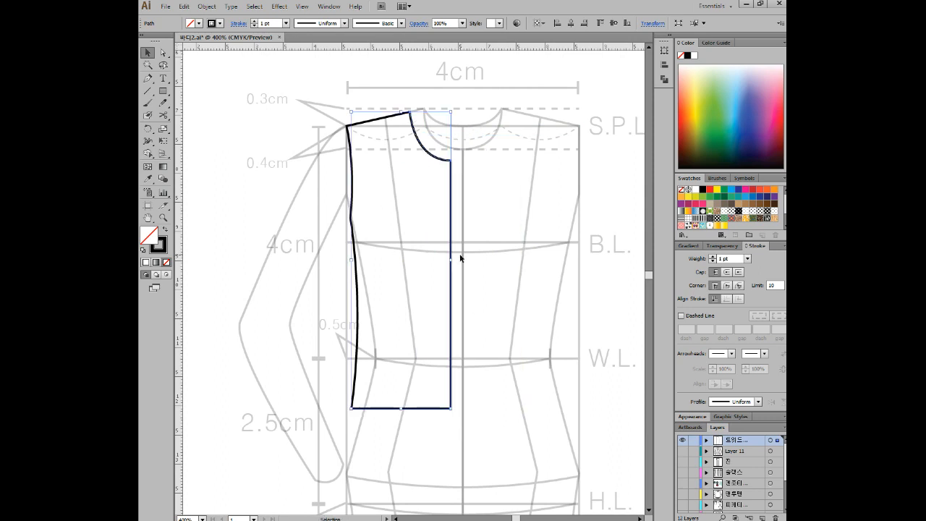
click(254, 21)
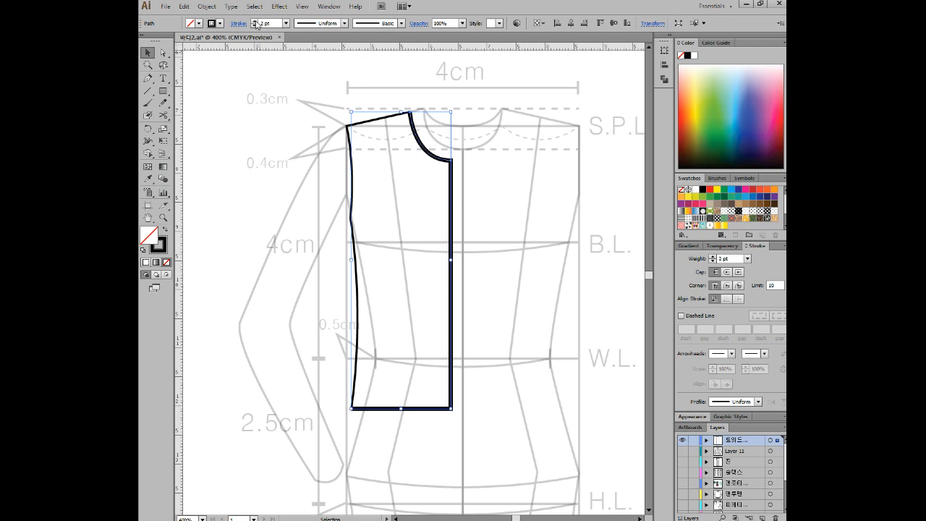
click(254, 21)
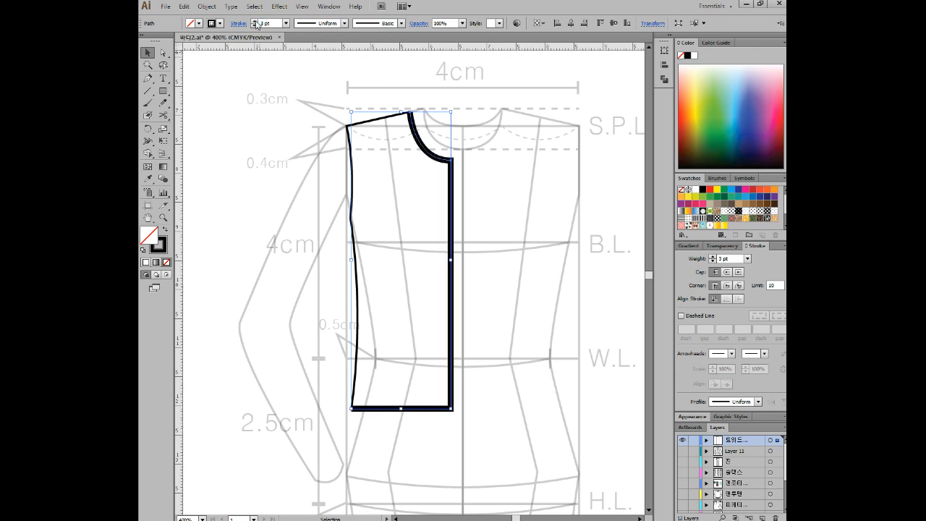
click(550, 203)
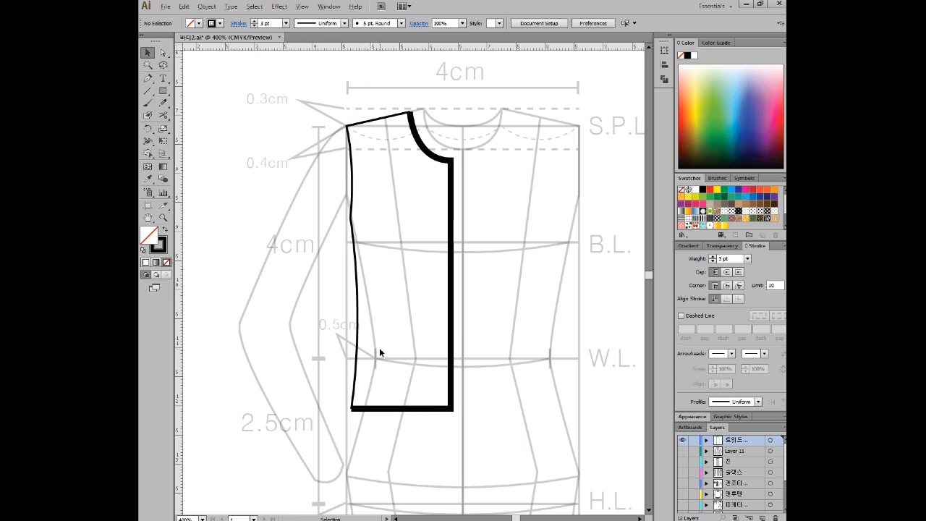
Step: Try to join the side seam and hem endpoints at the front panel's lower outer corner
scroll(380, 350, up, 3)
drag(385, 432, 445, 149)
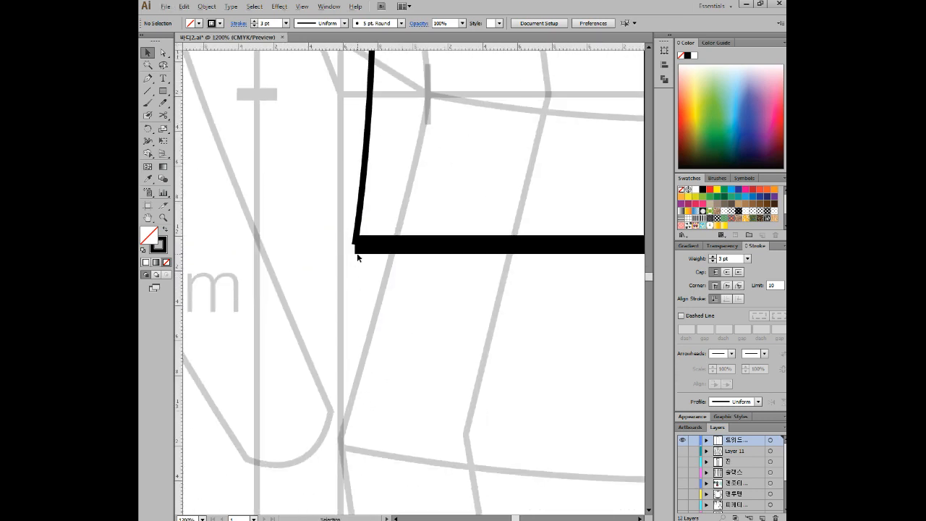
scroll(356, 257, up, 3)
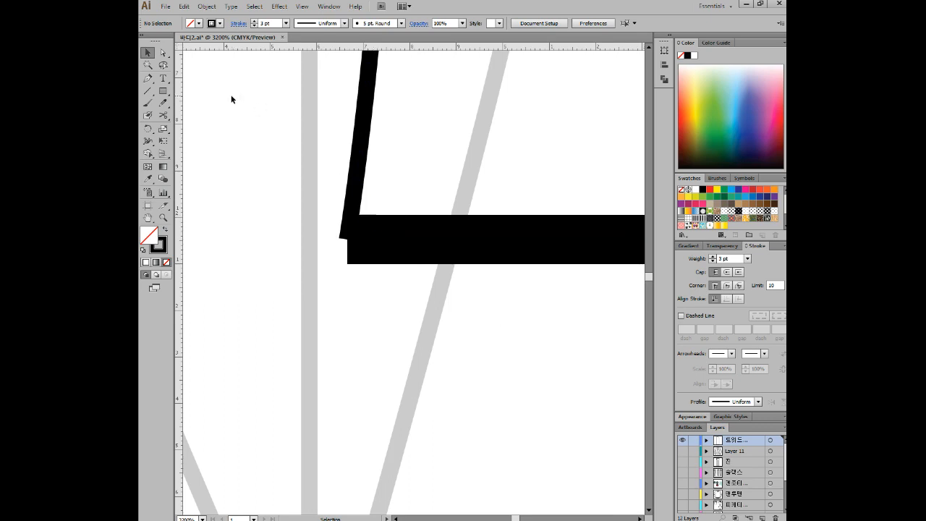
click(163, 53)
drag(291, 189, 409, 294)
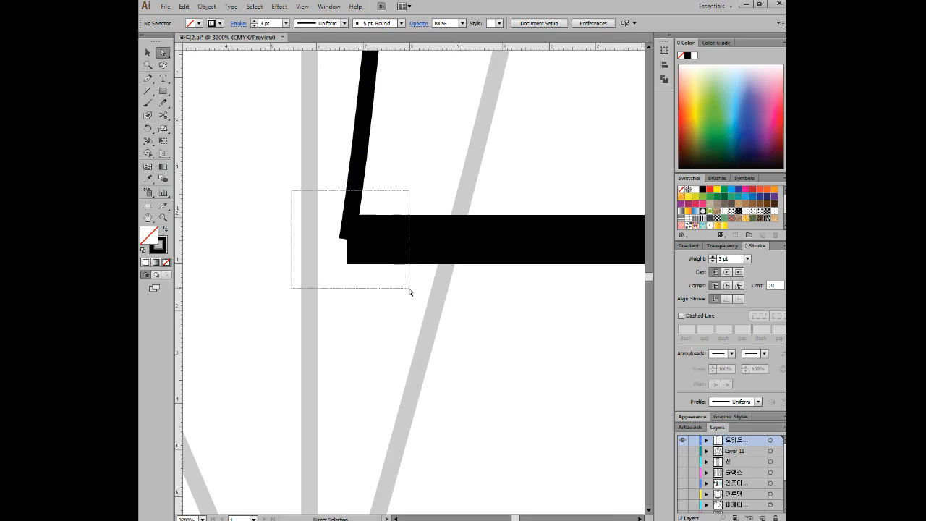
right_click(363, 237)
click(422, 298)
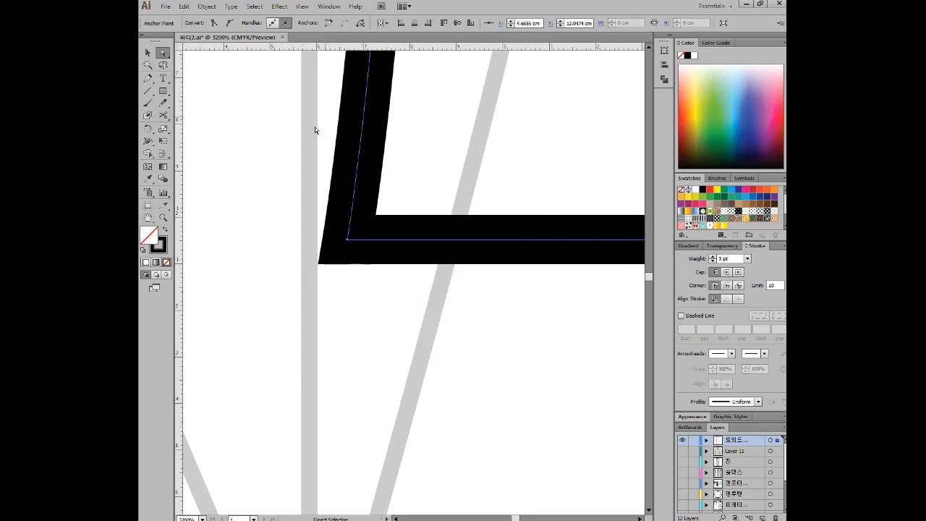
scroll(487, 148, down, 5)
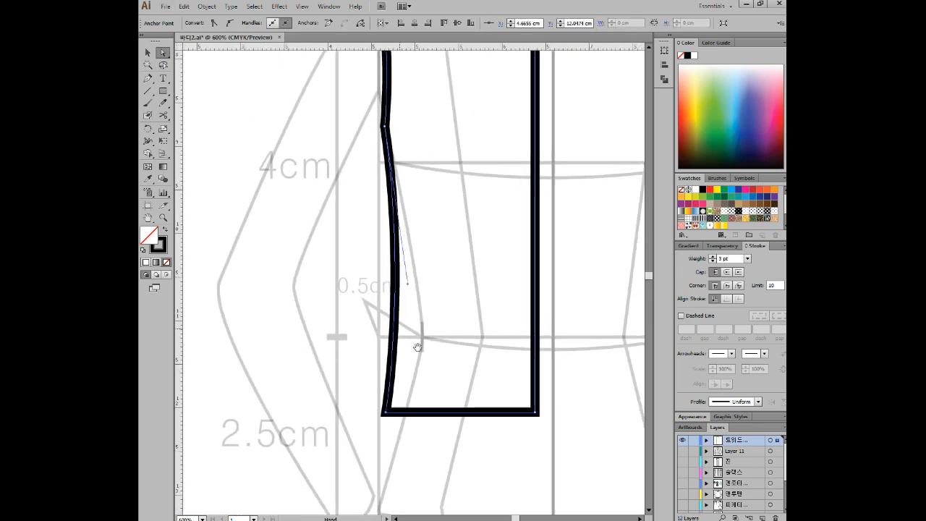
drag(476, 130, 455, 200)
click(456, 200)
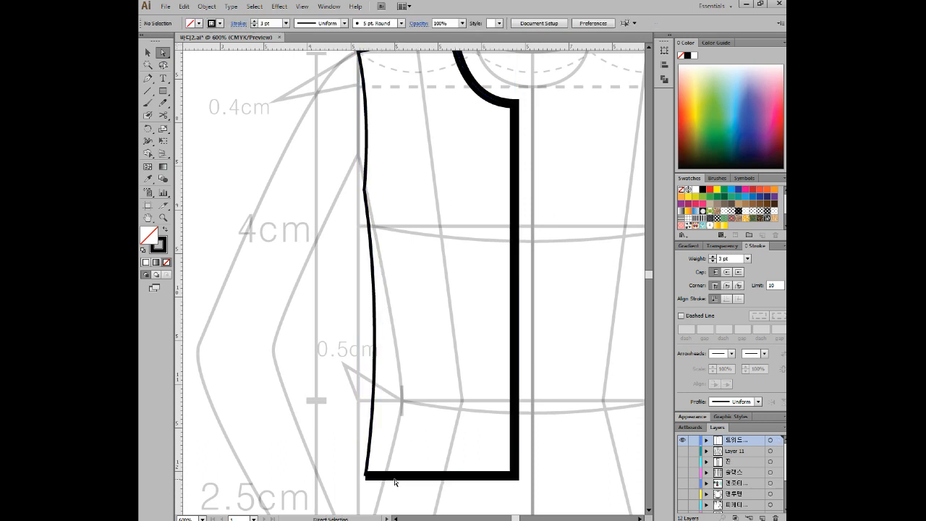
Step: Move the side seam's lower endpoint onto the upper edge of the thick hem stroke and deselect it
scroll(391, 450, up, 4)
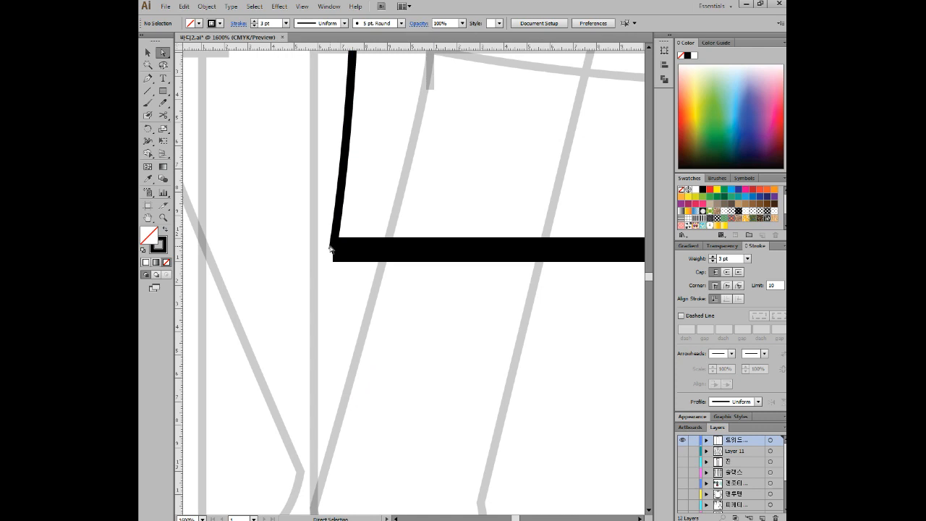
mouse_move(330, 252)
mouse_down()
mouse_move(337, 263)
mouse_move(335, 241)
mouse_up()
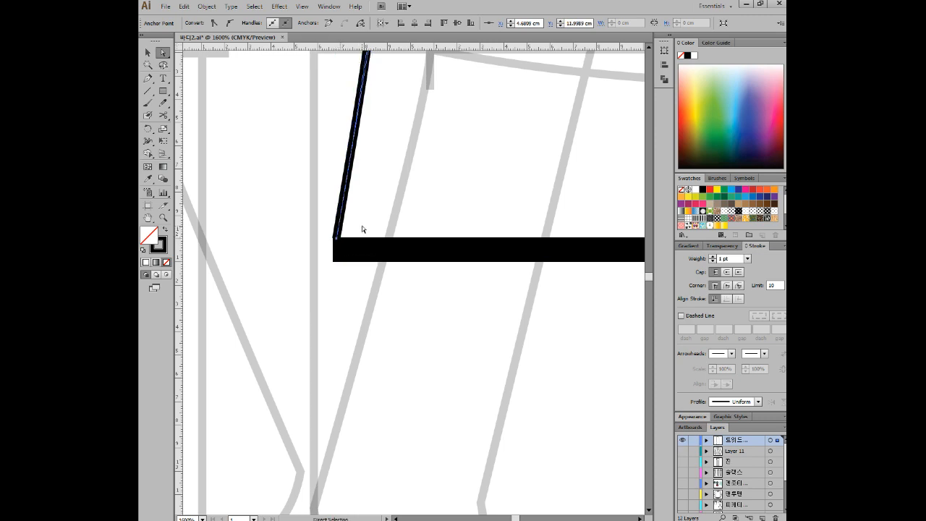
click(404, 258)
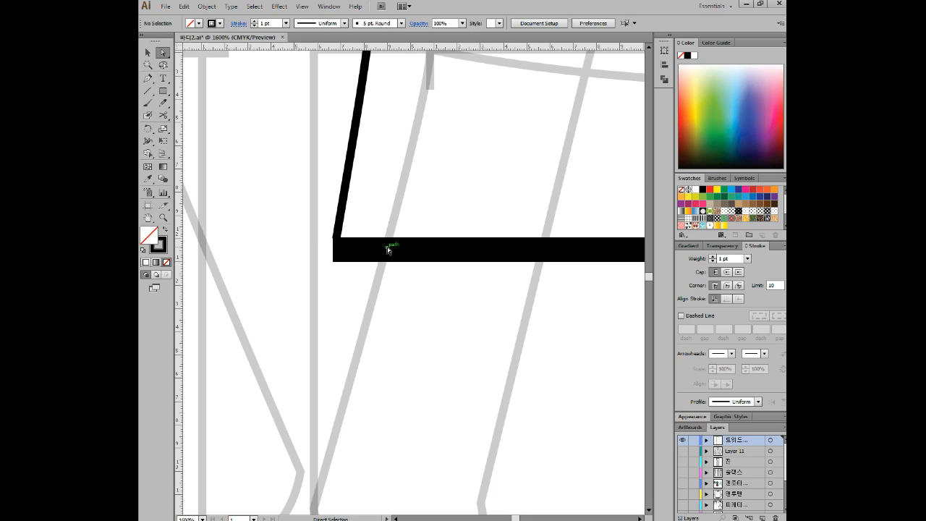
Step: Select the side seam and trim paths and give their strokes a round cap
click(148, 53)
drag(342, 188, 406, 318)
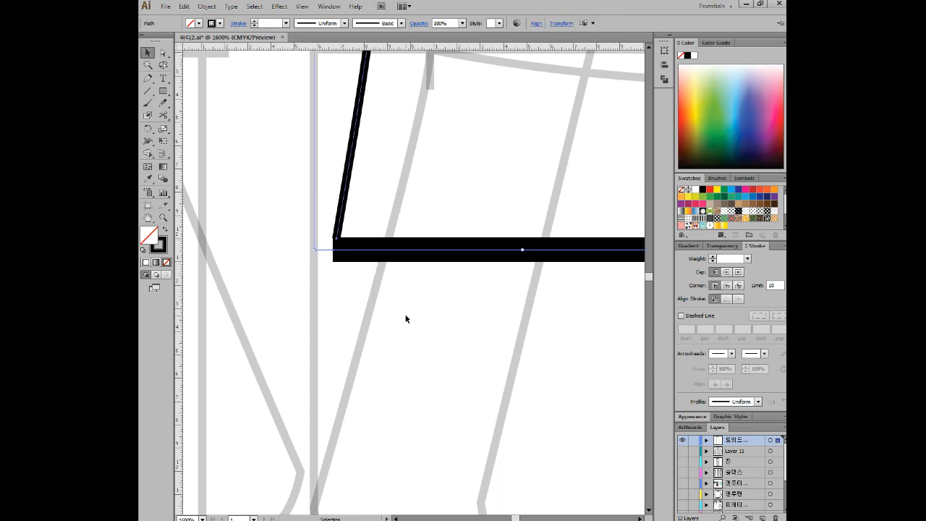
click(728, 273)
click(443, 186)
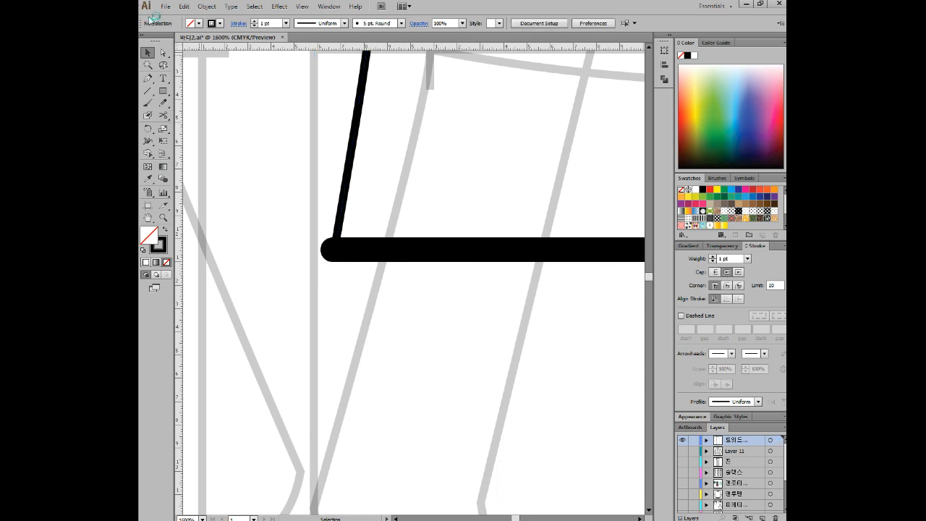
Step: Move the side seam's lower endpoint to the outer end of the rounded hem stroke and deselect it
click(164, 53)
click(342, 190)
drag(335, 240, 326, 251)
key(ctrl+shift+a)
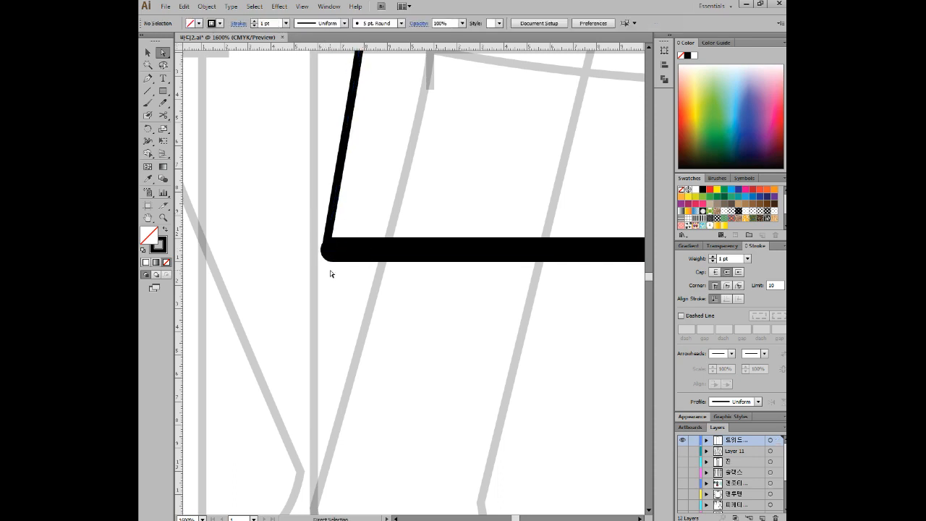
Step: Set the side seam and trim strokes back to a butt cap
scroll(332, 268, up, 3)
click(148, 52)
drag(300, 159, 424, 390)
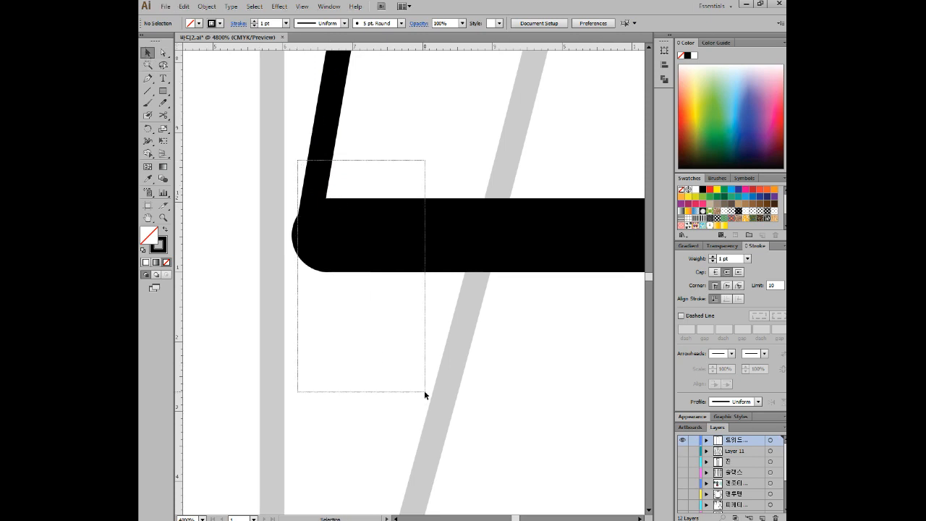
click(715, 272)
click(311, 285)
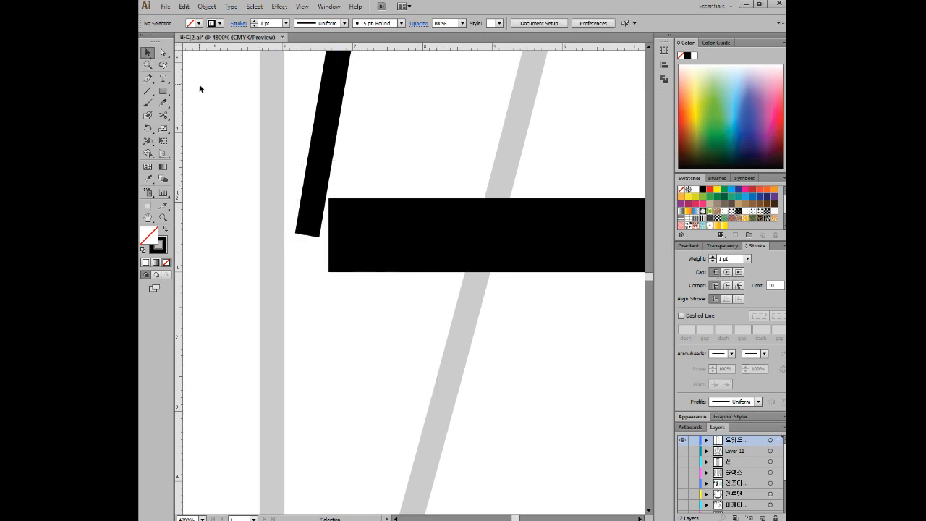
Step: Move the side seam's lower endpoint so its stroke sits flush with the upper outer corner of the thick hem stroke
click(165, 52)
drag(316, 234, 341, 200)
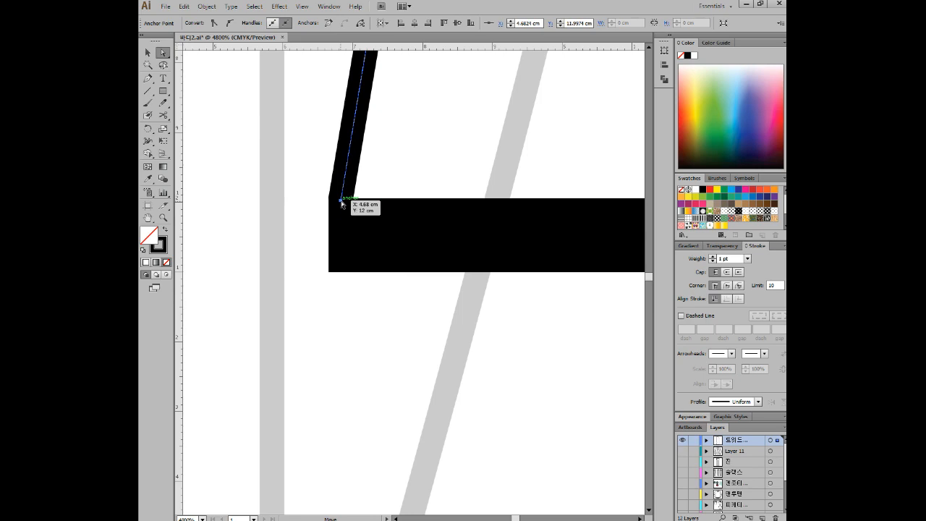
click(461, 175)
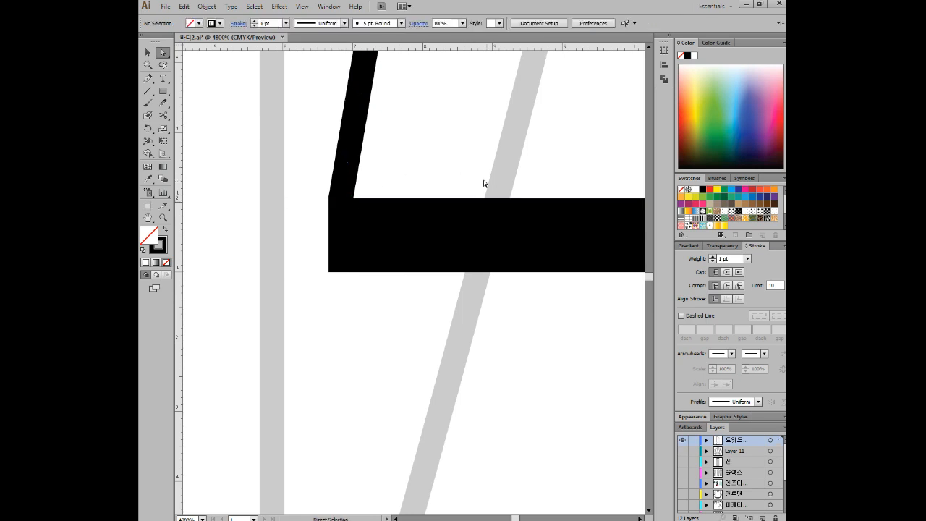
Step: Move the upper endpoint of the thick neckline trim up to the tip of the shoulder line's outer edge
scroll(463, 197, down, 5)
drag(473, 186, 256, 387)
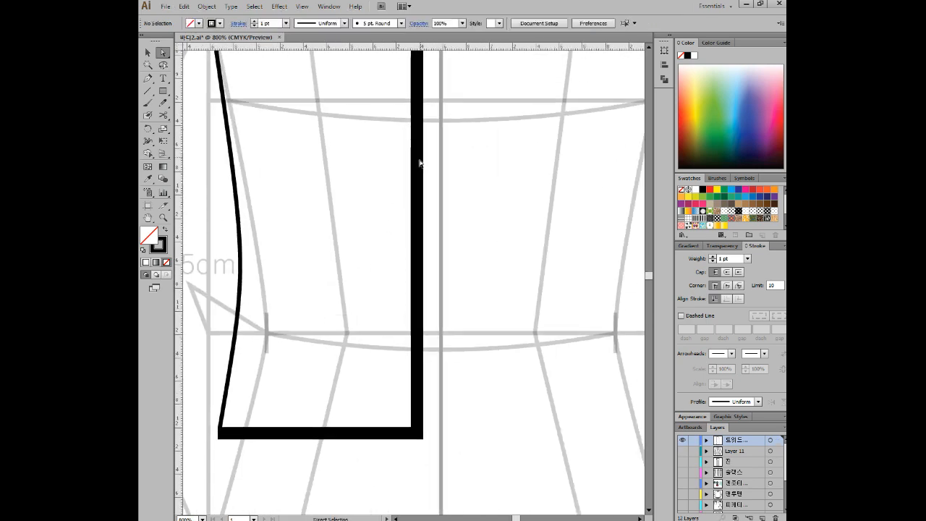
drag(413, 176, 548, 420)
scroll(447, 186, up, 2)
scroll(469, 198, up, 3)
click(368, 186)
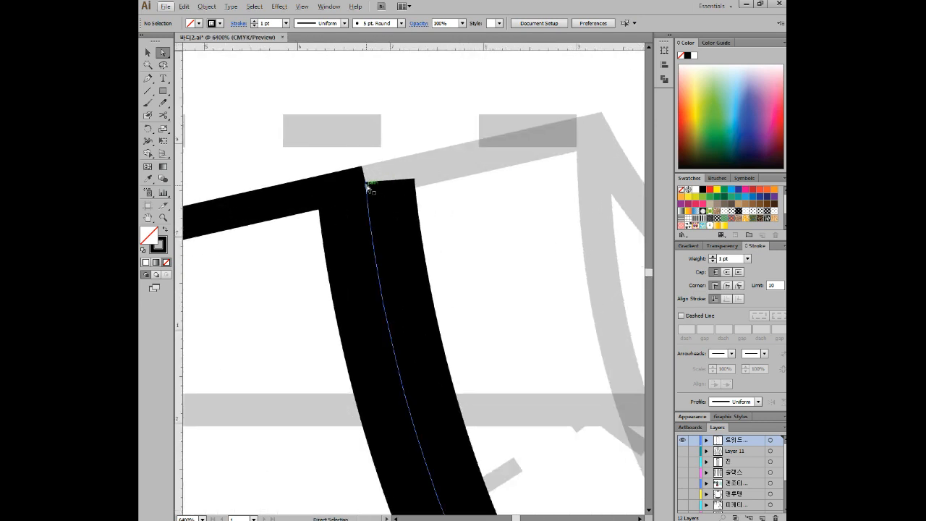
drag(366, 186, 362, 169)
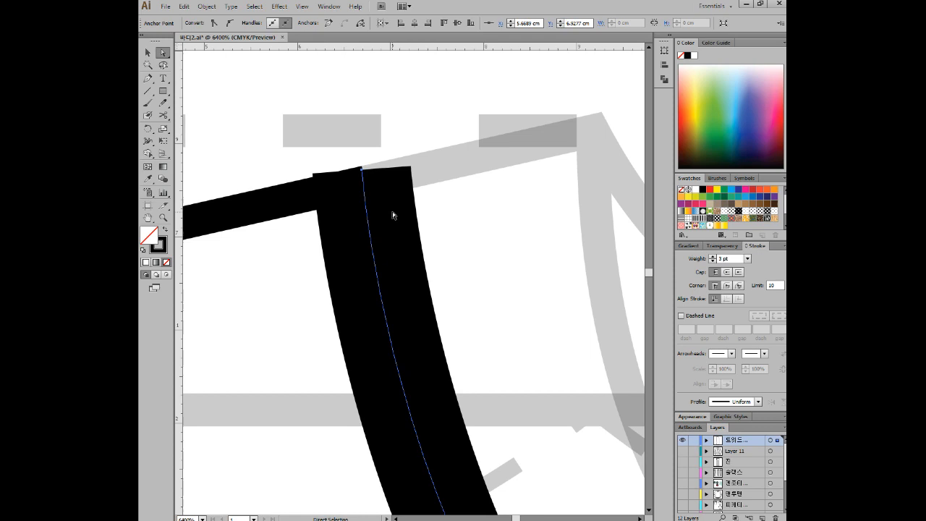
Step: Check the adjusted neckline joint and the whole front panel outline against the body template, and deselect the trim path
scroll(392, 215, down, 2)
drag(533, 225, 447, 181)
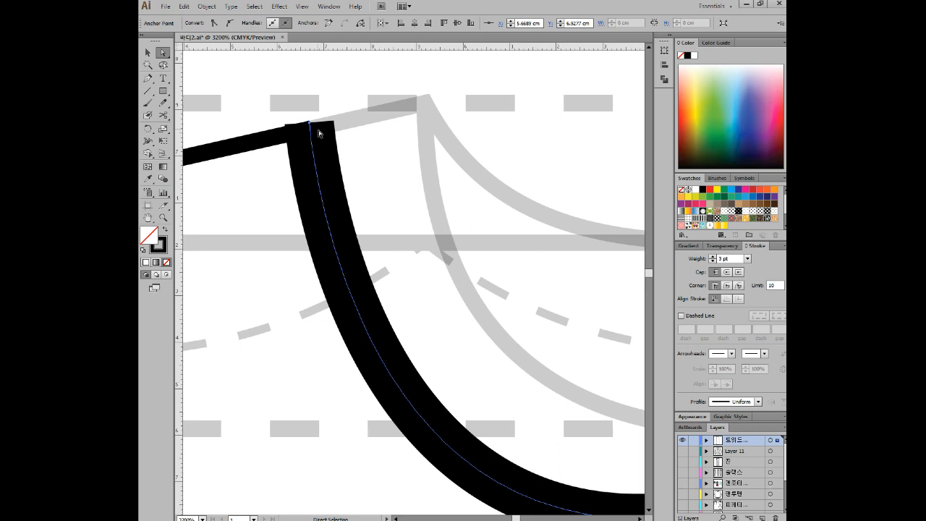
scroll(457, 245, down, 2)
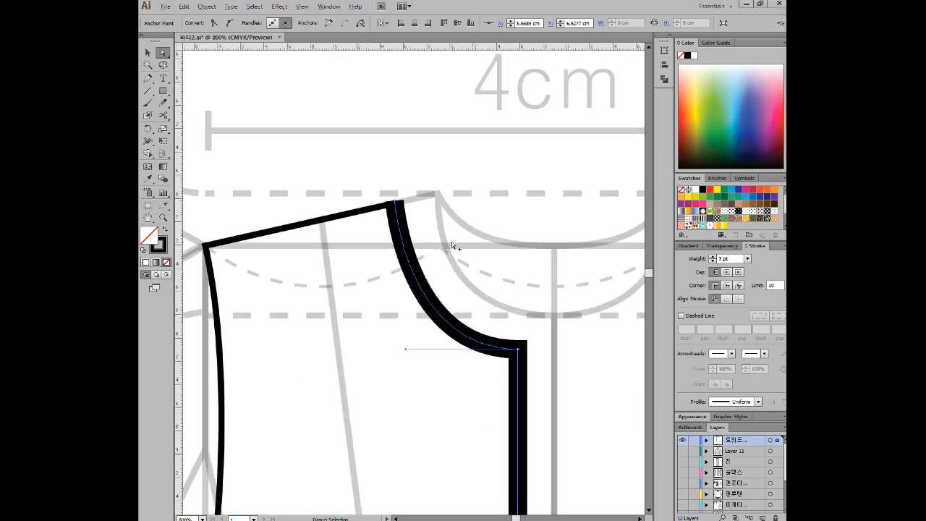
scroll(451, 242, down, 1)
drag(473, 284, 508, 220)
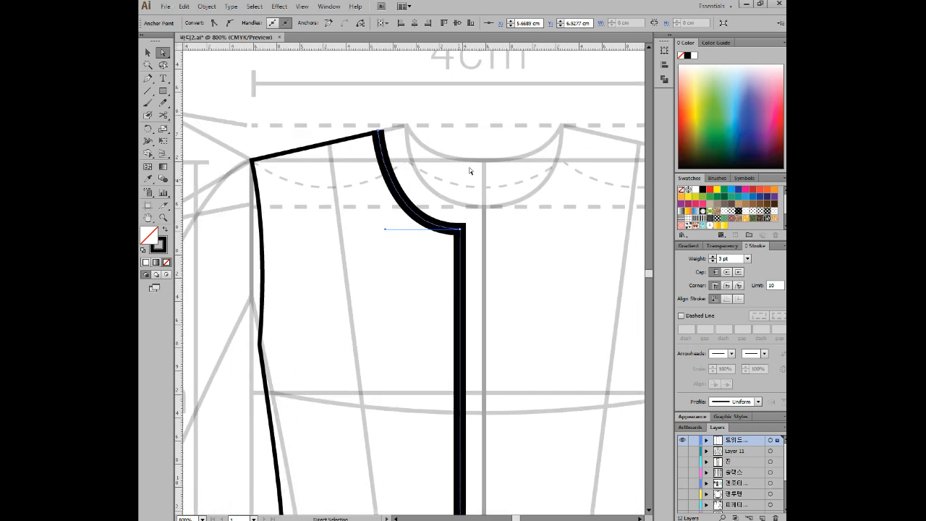
scroll(489, 257, down, 3)
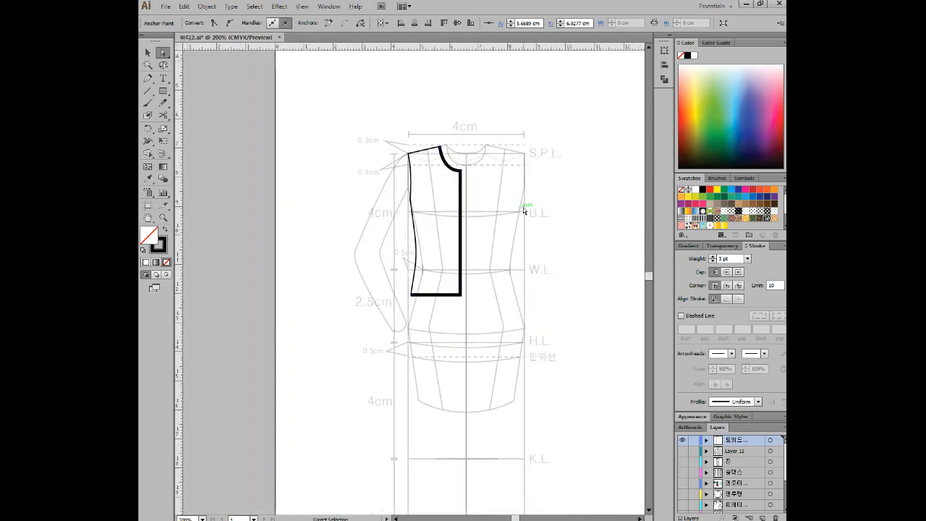
click(475, 245)
scroll(475, 245, up, 2)
scroll(507, 296, up, 1)
click(430, 138)
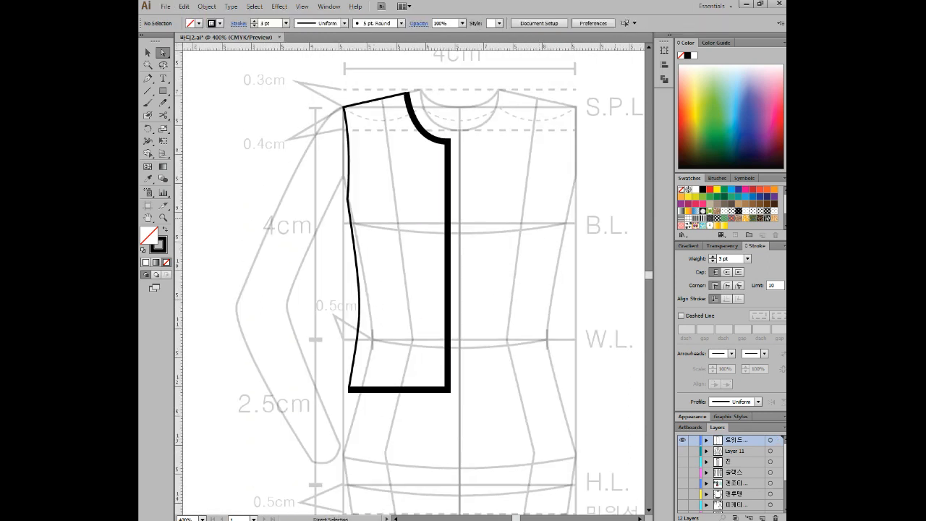
Step: Switch to the tweed jacket reference image and trace one front's princess seam, its two patch pockets and the points where they cross
key(alt+Tab)
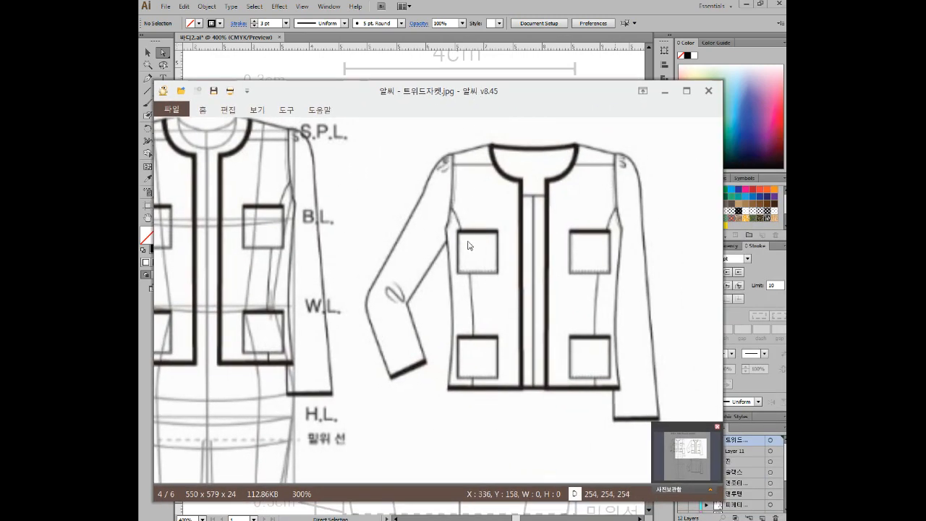
drag(426, 217, 437, 217)
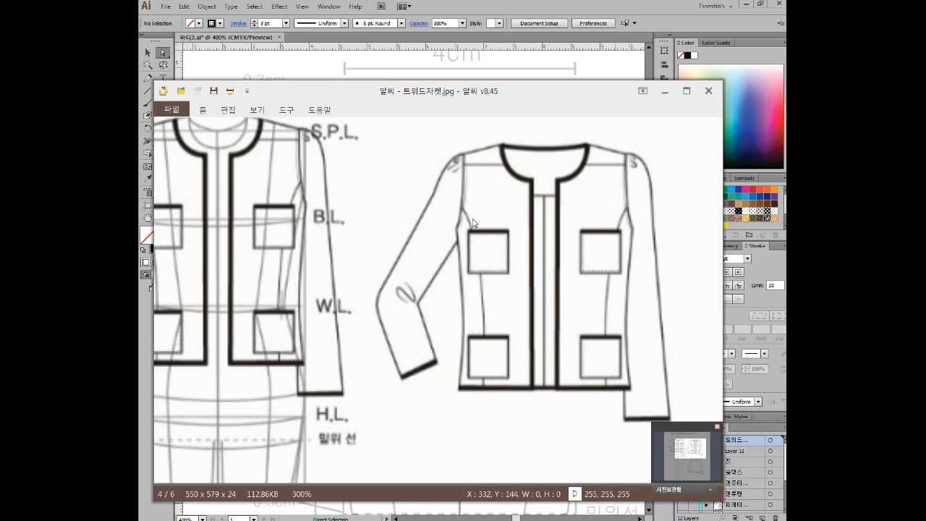
click(502, 257)
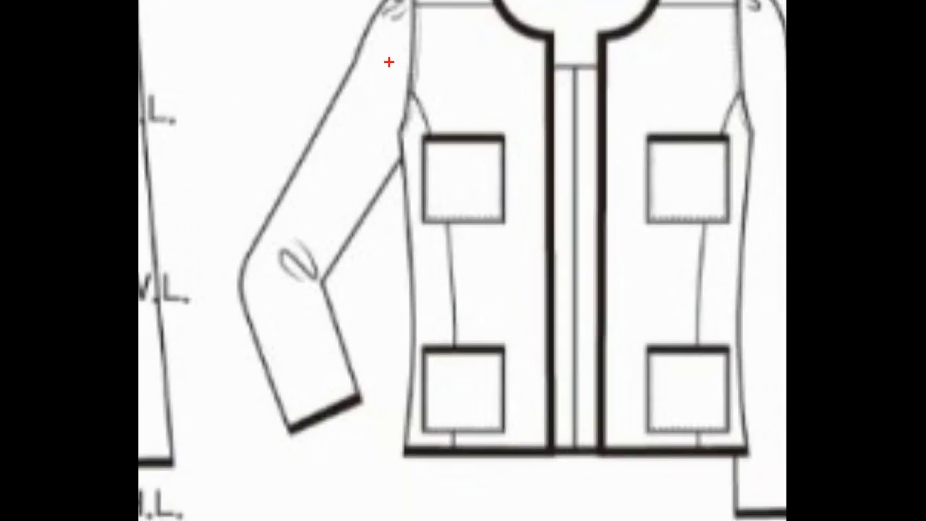
mouse_move(413, 92)
mouse_down()
mouse_move(441, 229)
mouse_move(448, 383)
mouse_move(439, 453)
mouse_up()
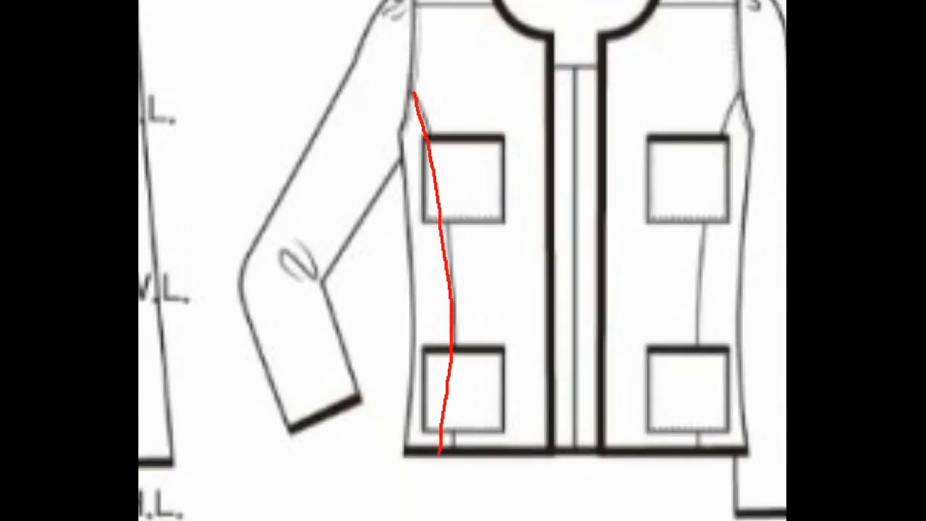
mouse_move(427, 130)
mouse_down()
mouse_move(421, 210)
mouse_move(512, 230)
mouse_move(509, 141)
mouse_move(434, 133)
mouse_up()
mouse_move(435, 338)
mouse_down()
mouse_move(422, 450)
mouse_move(509, 428)
mouse_move(447, 355)
mouse_move(421, 354)
mouse_up()
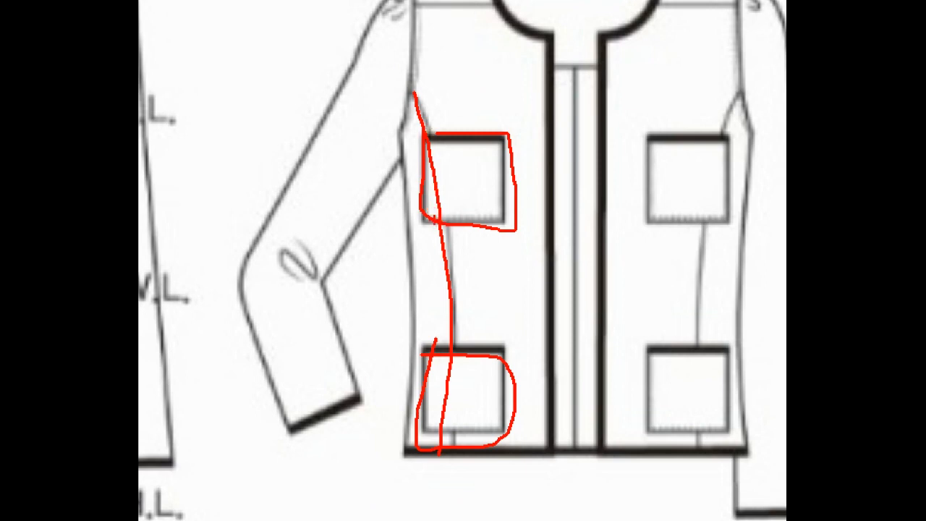
drag(454, 204, 423, 253)
drag(451, 114, 413, 158)
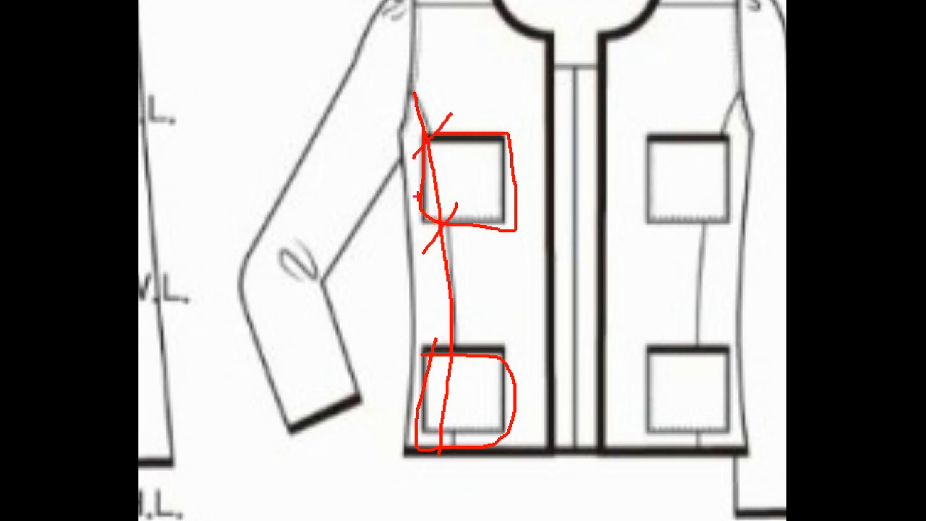
drag(456, 345, 429, 383)
drag(455, 423, 427, 438)
Step: Trace the opposite front's pockets and visible seam segments plus the full princess seam on the reference, and return to the Illustrator drawing
mouse_move(637, 131)
mouse_down()
mouse_move(646, 199)
mouse_move(644, 147)
mouse_up()
mouse_move(650, 347)
mouse_down()
mouse_move(652, 420)
mouse_move(710, 422)
mouse_move(718, 353)
mouse_move(650, 349)
mouse_up()
drag(742, 97, 718, 119)
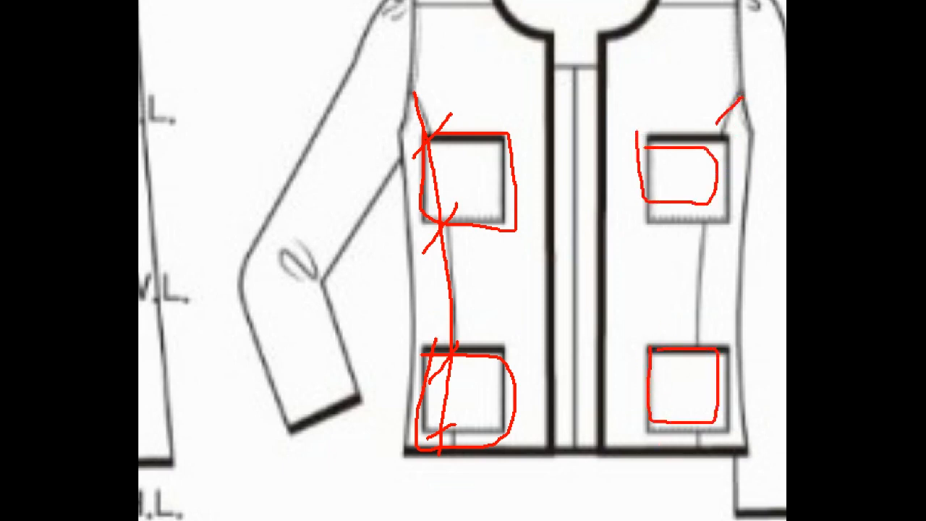
drag(701, 212, 701, 320)
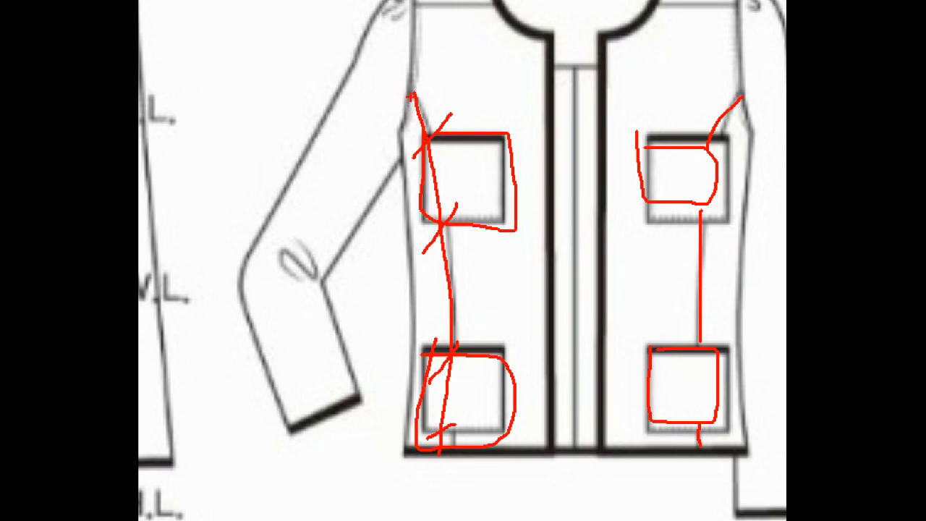
mouse_move(413, 91)
mouse_down()
mouse_move(429, 137)
mouse_move(452, 351)
mouse_move(454, 476)
mouse_up()
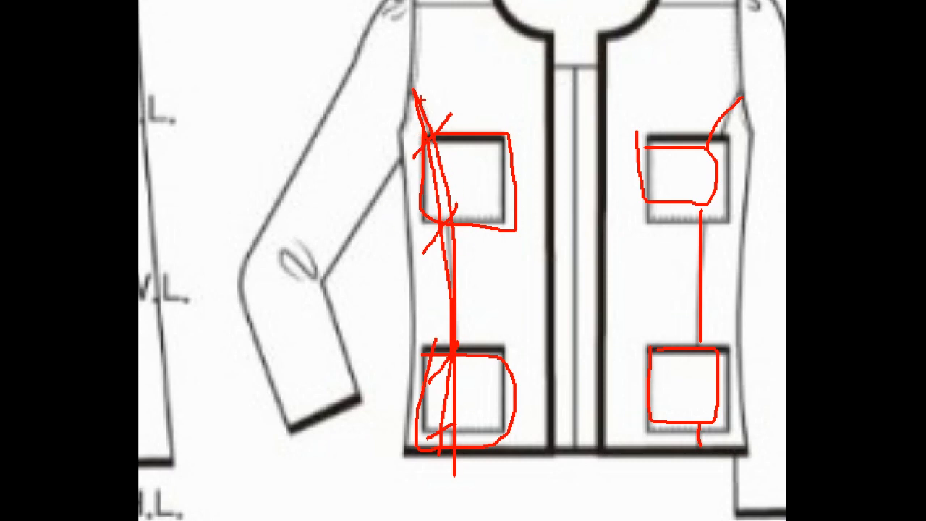
key(Escape)
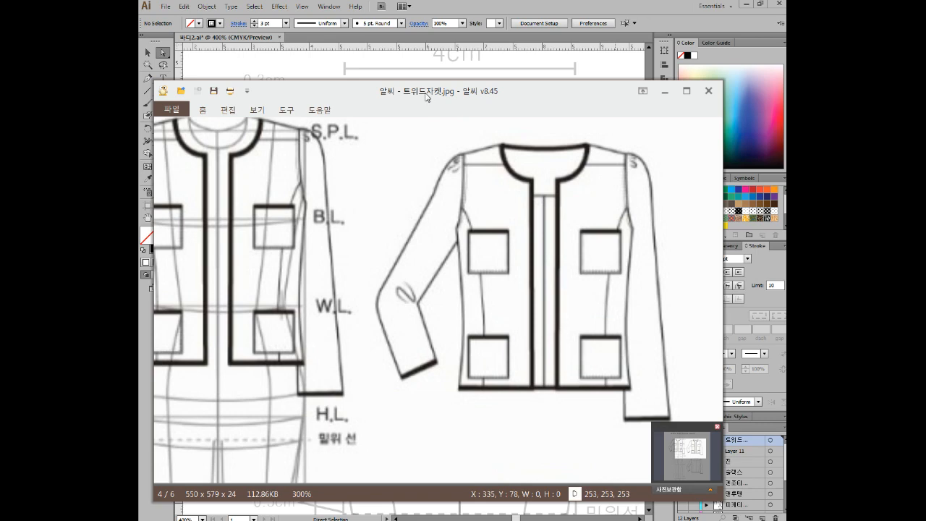
key(alt+Tab)
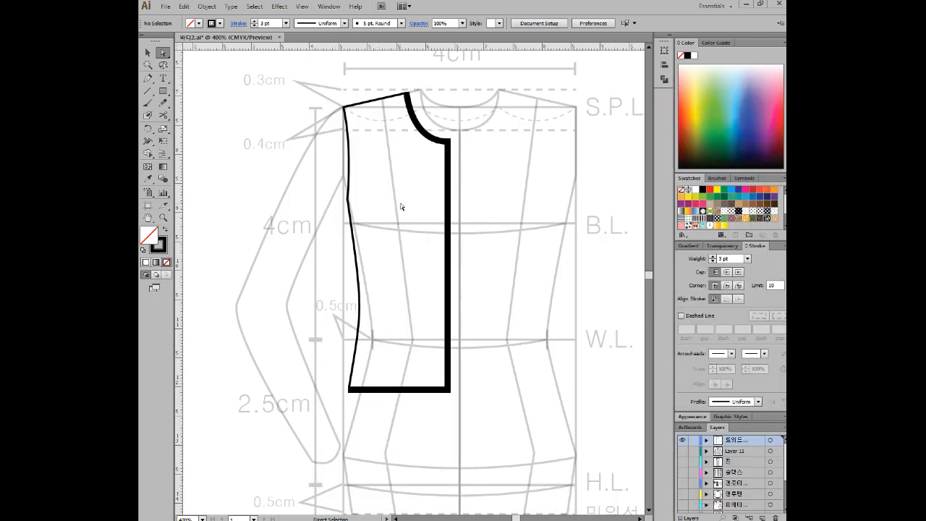
Step: Draw the princess seam with the Pen tool as a curve from the armhole edge down to the front panel's hem
scroll(391, 193, up, 1)
scroll(380, 190, down, 1)
click(147, 78)
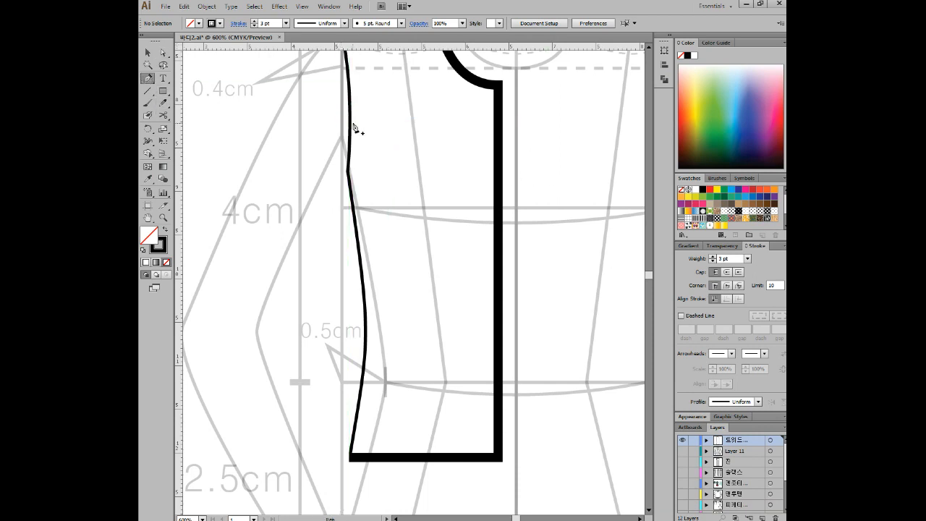
drag(353, 120, 373, 141)
key(space)
drag(420, 338, 442, 264)
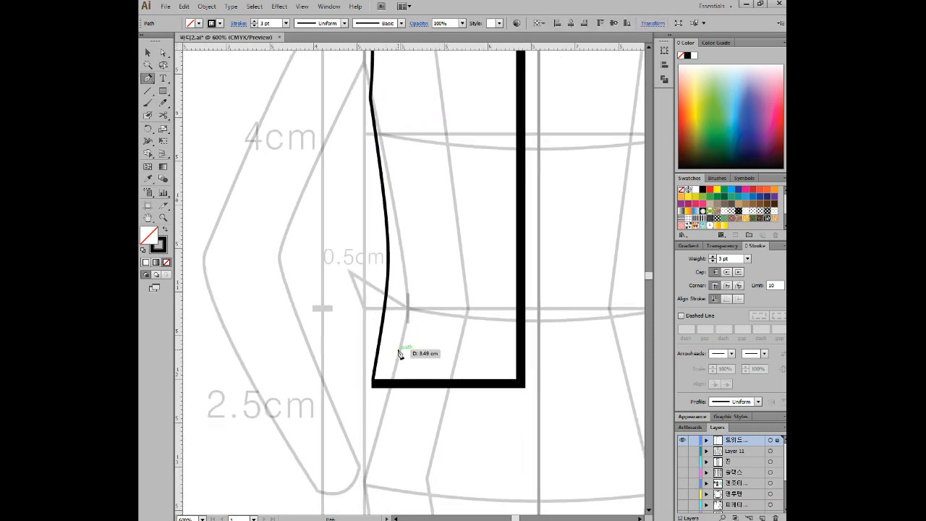
drag(416, 383, 384, 492)
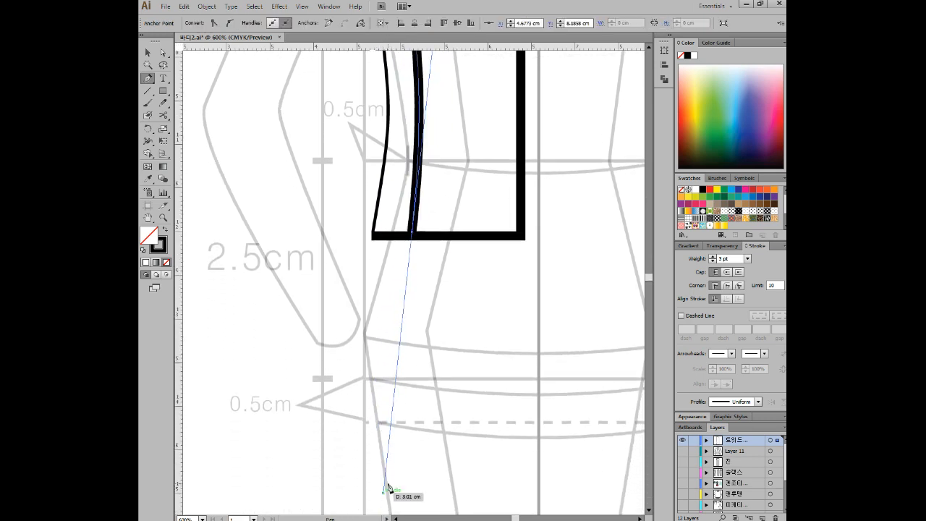
key(space)
drag(405, 86, 405, 155)
drag(409, 58, 399, 216)
Step: Set the princess seam's stroke weight to 0.75 pt and deselect it
key(v)
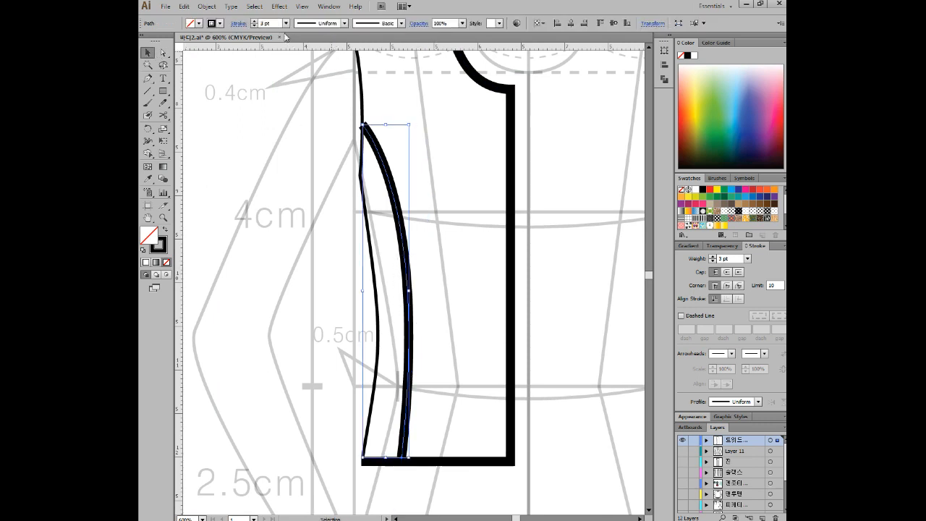
click(286, 23)
click(290, 55)
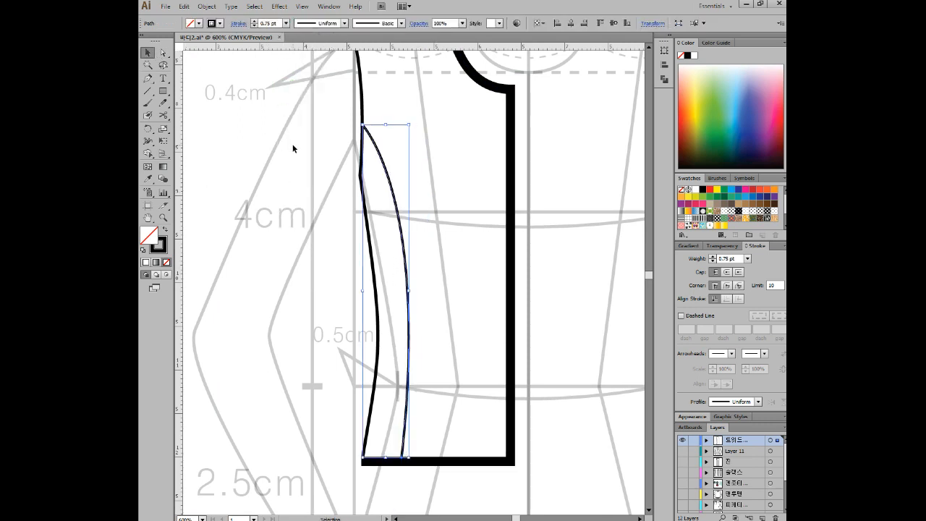
click(539, 334)
alt+scroll(475, 308, down, 1)
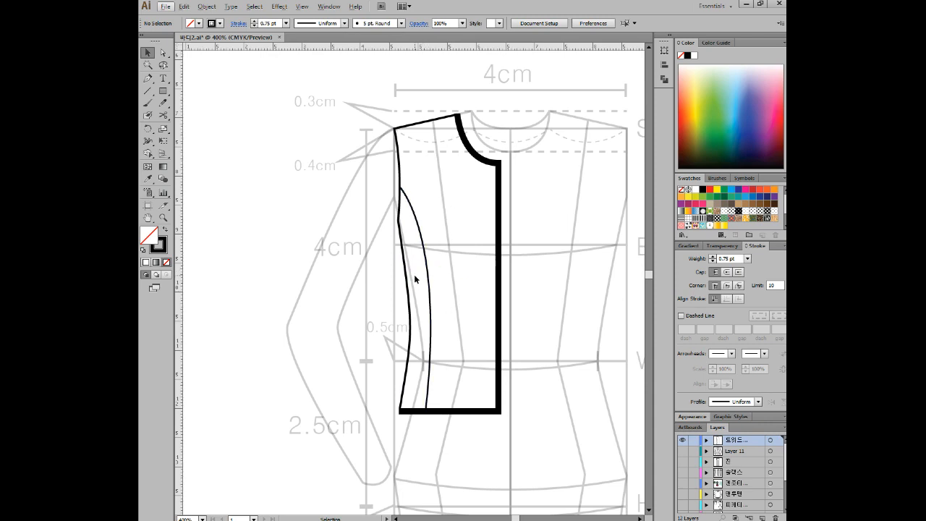
Step: Duplicate the princess seam slightly toward the side seam and turn the copy into a 0.25 pt stitch line with 1 pt dashes
drag(425, 274, 425, 278)
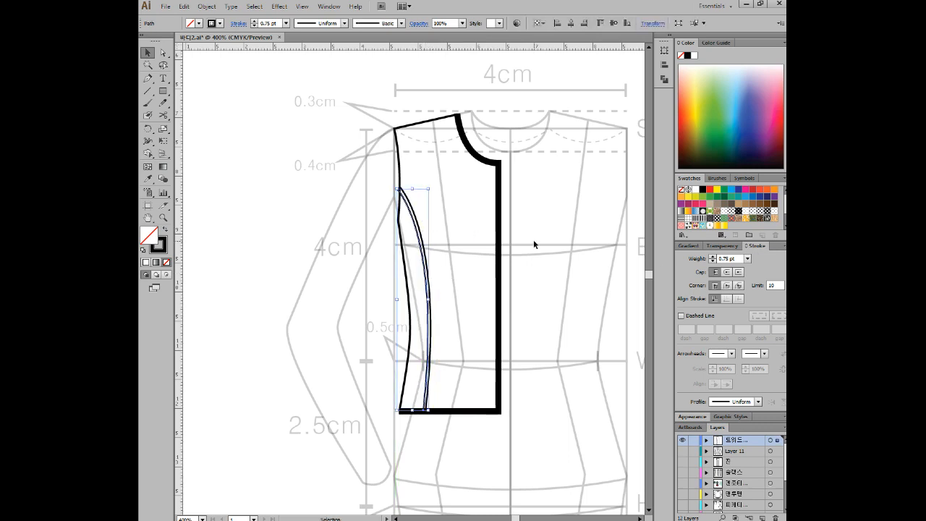
click(681, 316)
text(1)
key(Return)
click(468, 273)
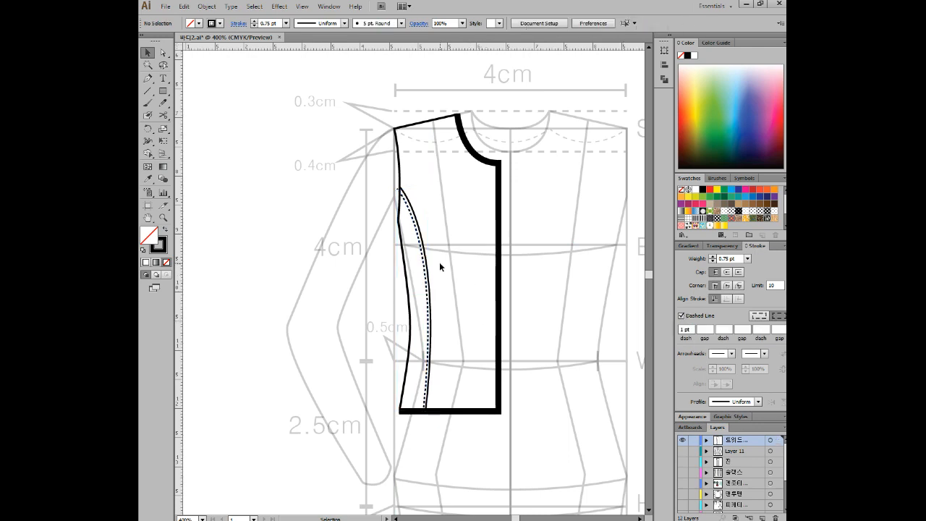
click(426, 259)
click(747, 259)
click(753, 269)
click(466, 230)
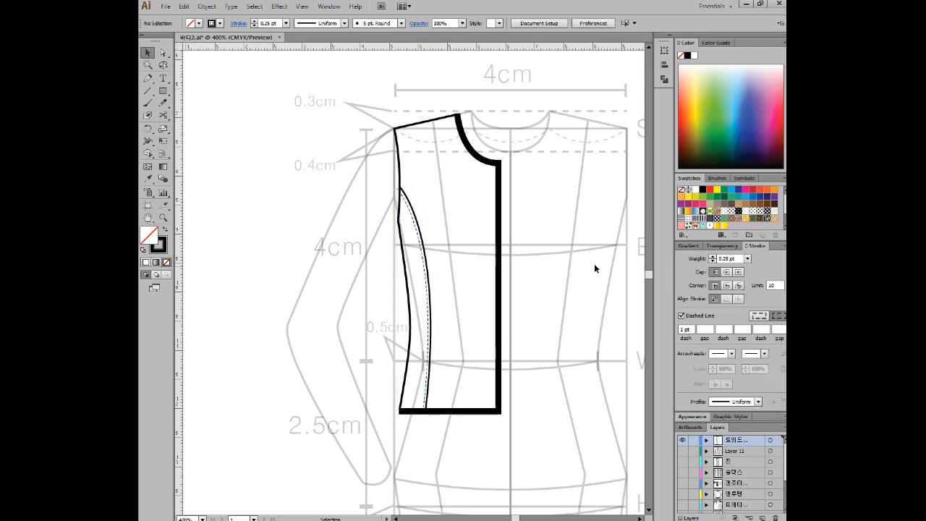
Step: Move the upper endpoint of the dashed stitch line so it ends at the armhole edge instead of crossing it
scroll(478, 279, up, 1)
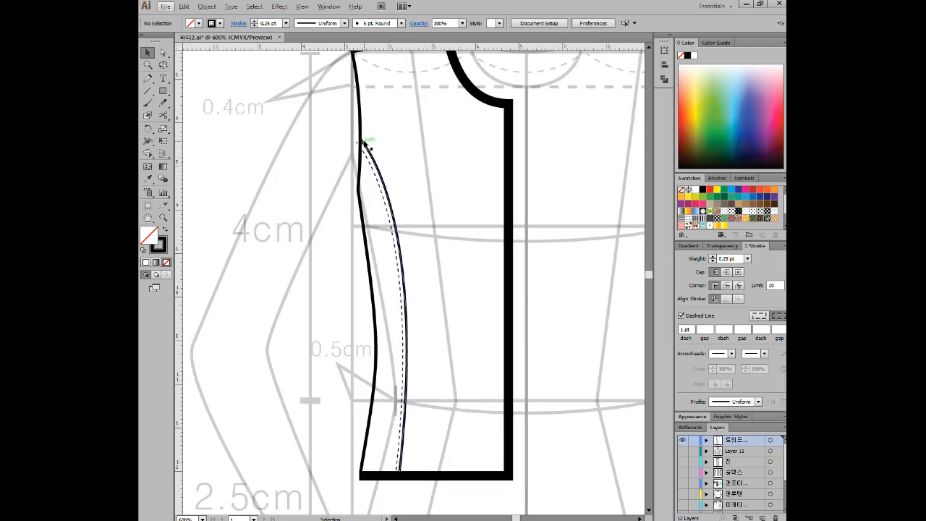
click(163, 53)
drag(360, 141, 362, 146)
drag(425, 215, 425, 218)
click(419, 163)
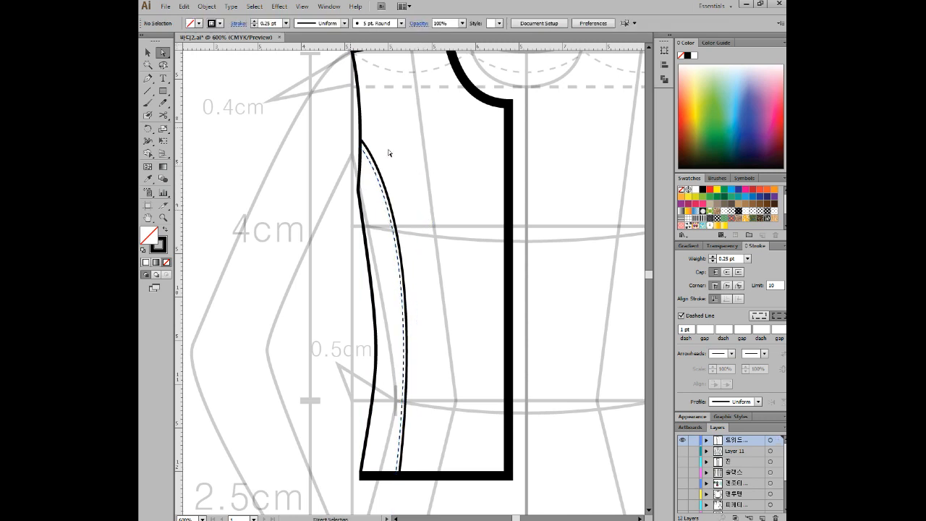
click(148, 52)
click(460, 179)
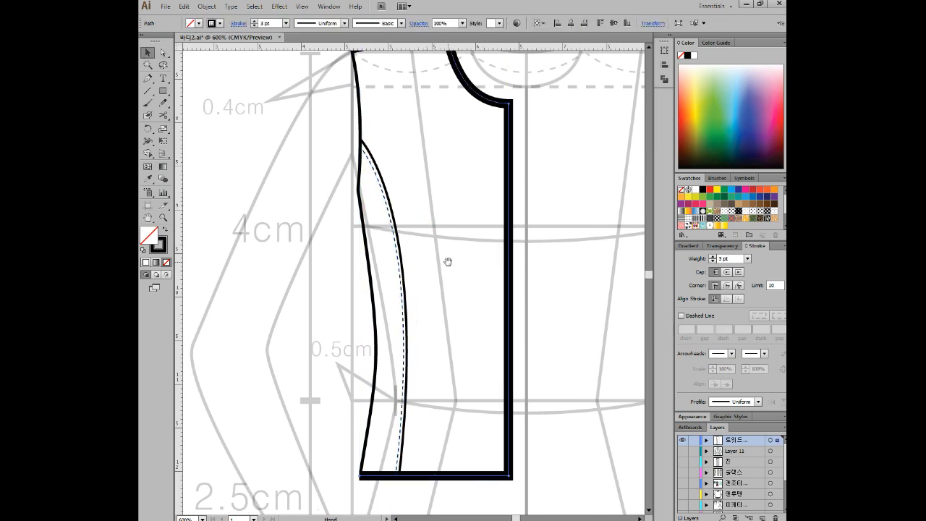
drag(448, 260, 464, 205)
click(464, 205)
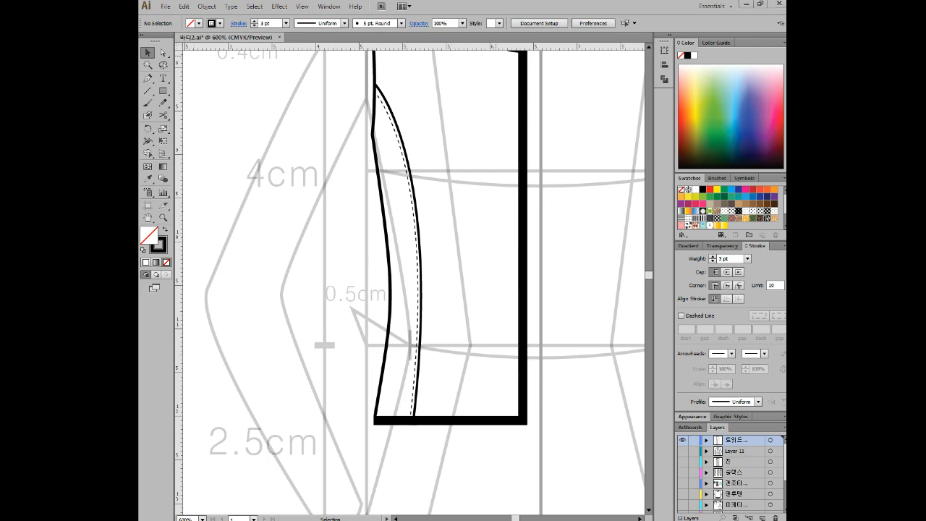
Step: Check the patch pockets on the tweed jacket reference image, move its window aside and return to the Illustrator drawing
key(alt+Tab)
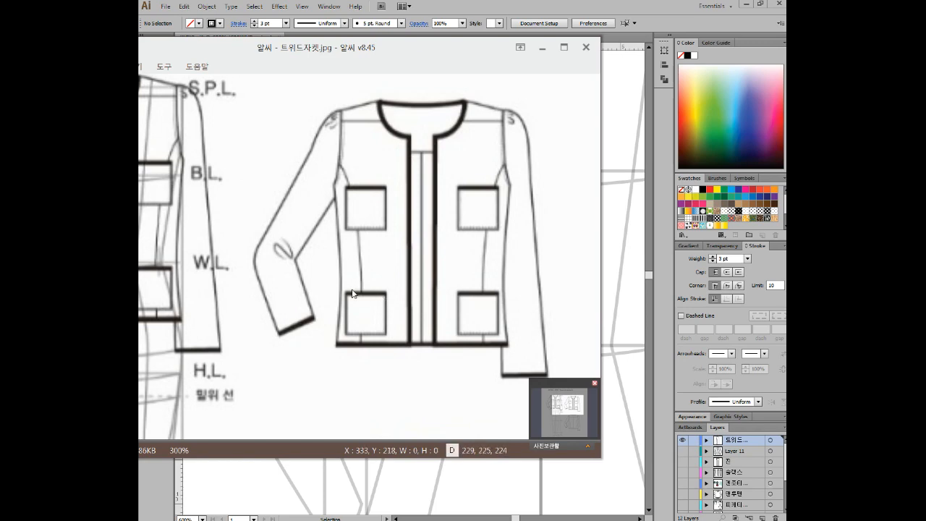
drag(372, 50, 709, 119)
key(alt+Tab)
scroll(550, 162, up, 2)
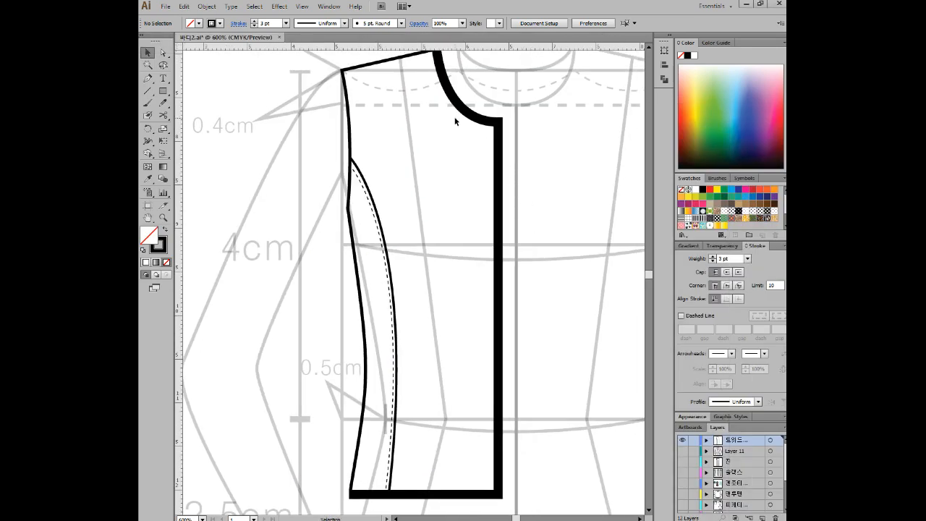
Step: Draw a pocket rectangle about 1.45 by 1.61 cm in the empty area beside the template and set its stroke to 1 pt
drag(554, 181, 277, 185)
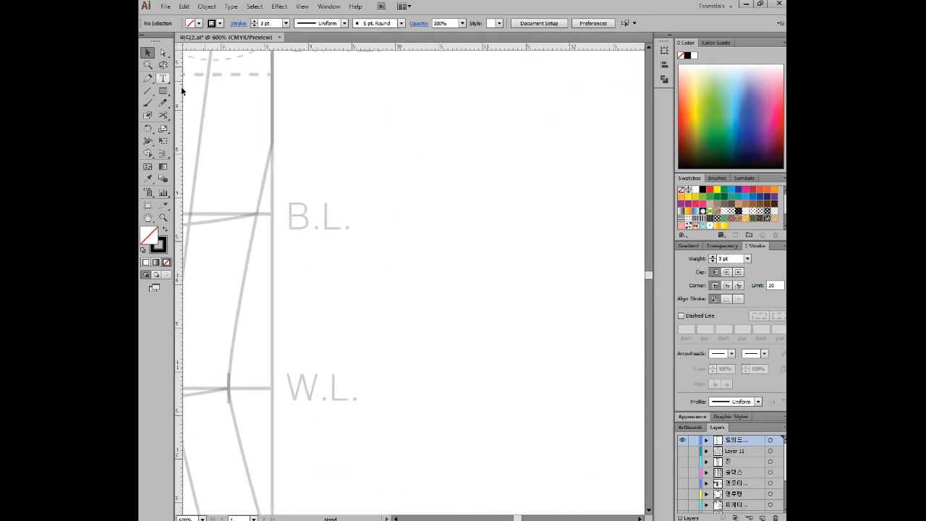
click(163, 91)
drag(432, 129, 560, 269)
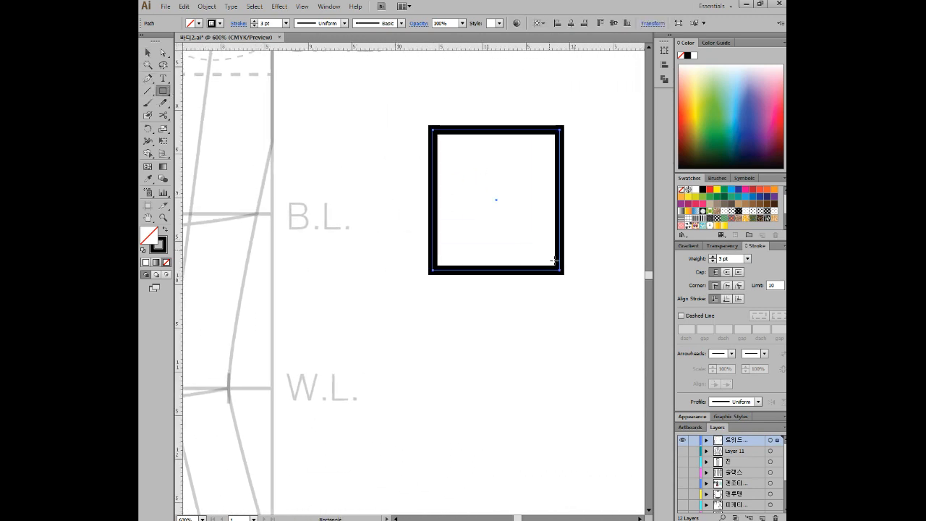
click(148, 52)
click(286, 23)
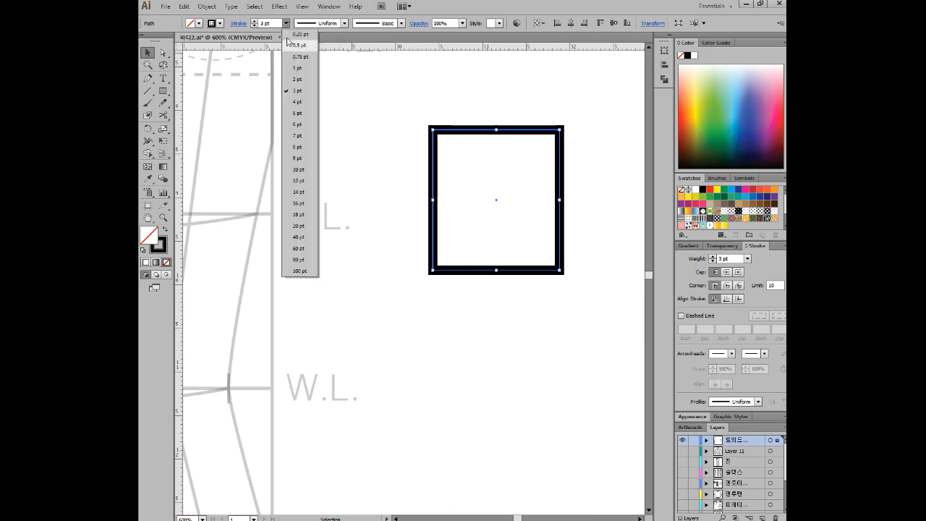
click(307, 68)
click(376, 95)
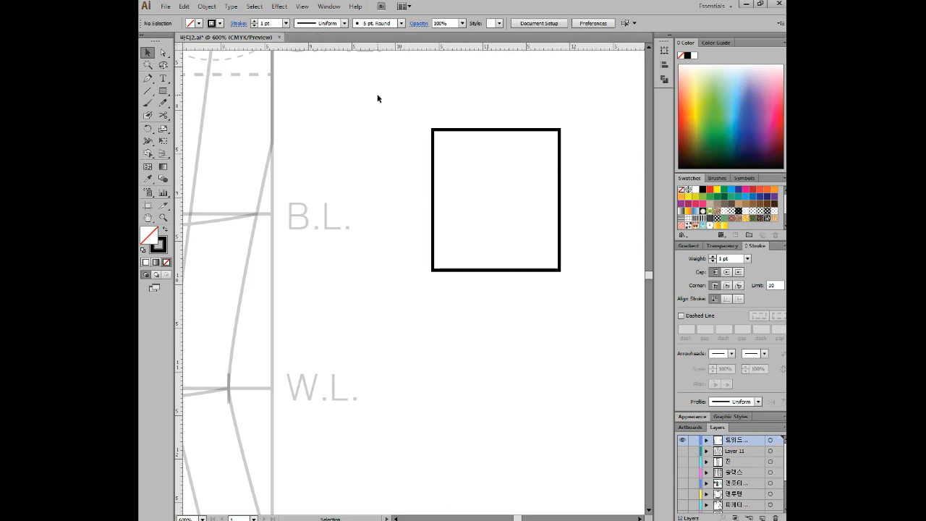
Step: Cut the pocket rectangle at its two upper corners with the Scissors tool to separate its top edge
drag(470, 126, 456, 131)
click(162, 115)
click(466, 134)
click(420, 134)
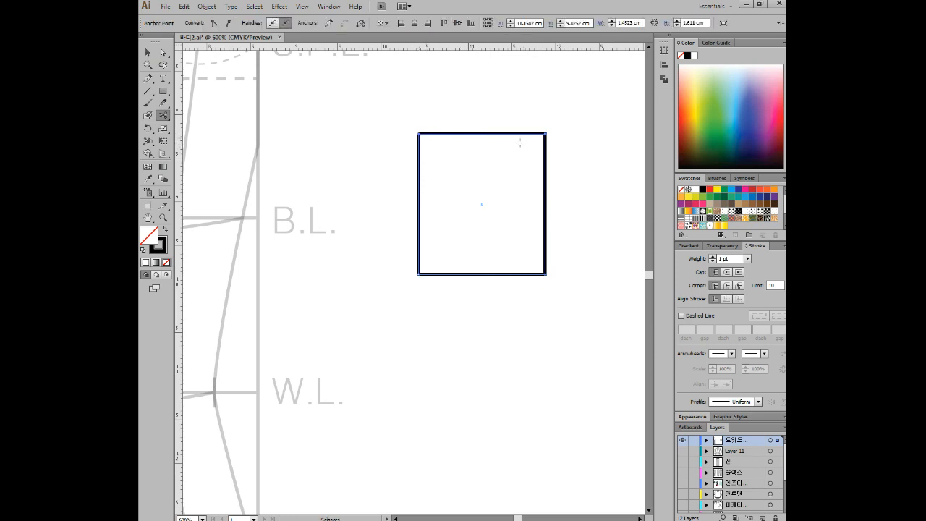
click(540, 132)
click(147, 52)
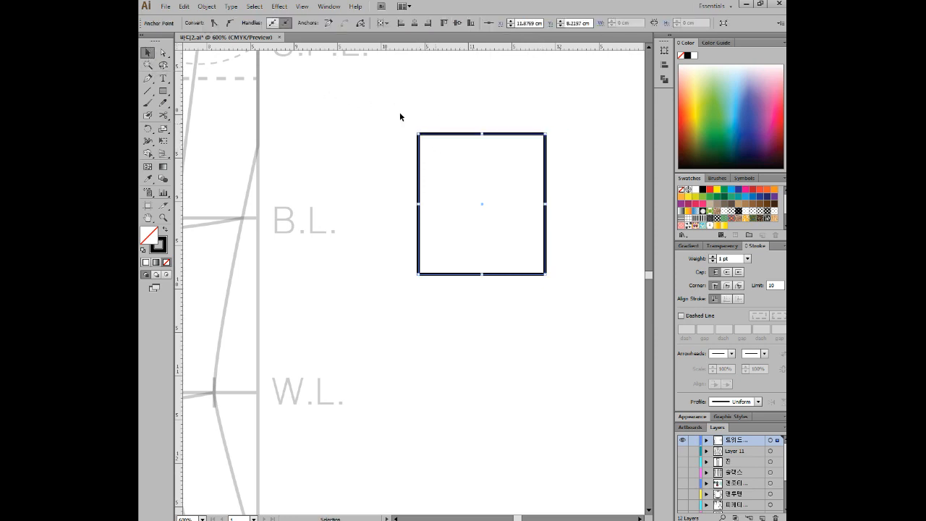
Step: Thicken the pocket's separated top edge to 4 pt and give it a projecting cap
click(492, 133)
click(254, 21)
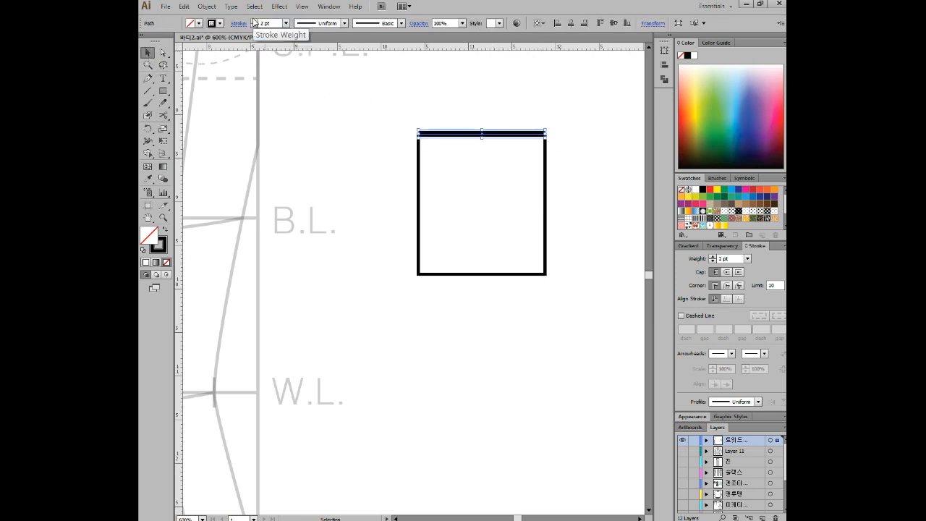
click(254, 21)
click(254, 21)
click(511, 89)
click(529, 136)
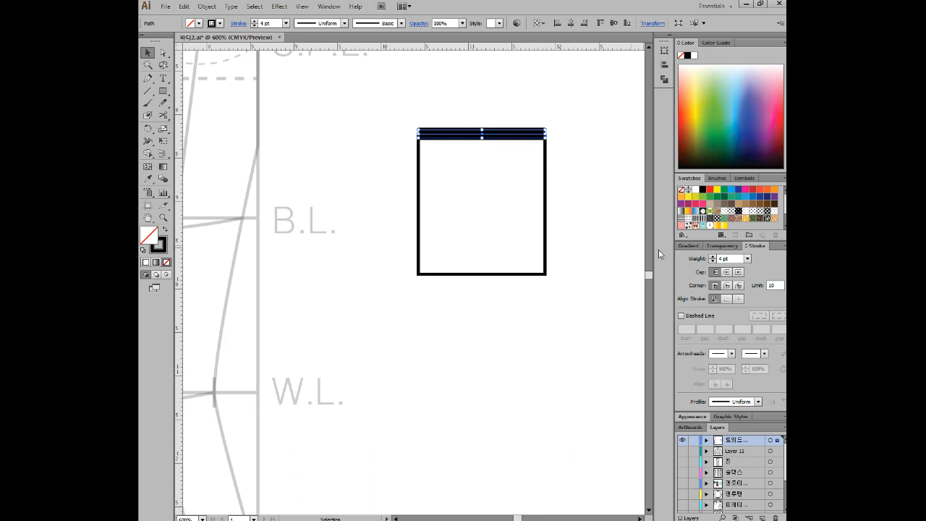
click(738, 271)
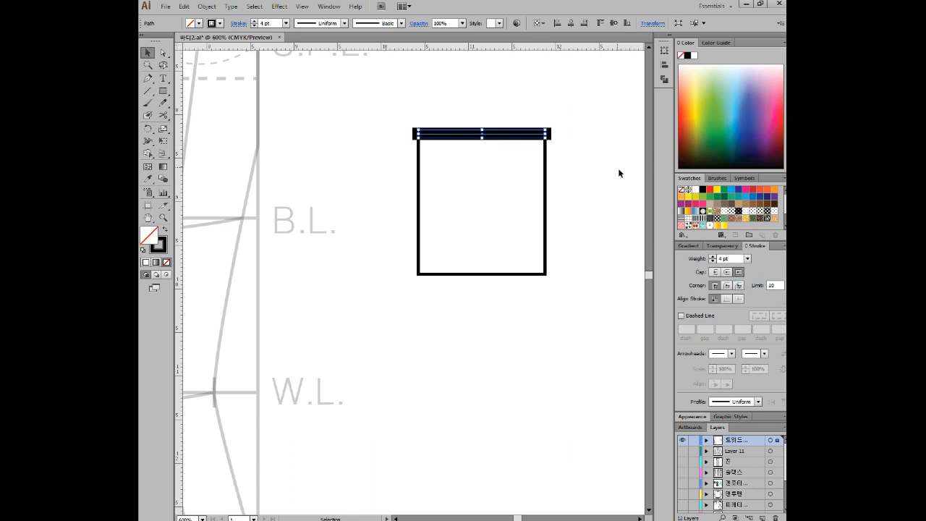
click(584, 132)
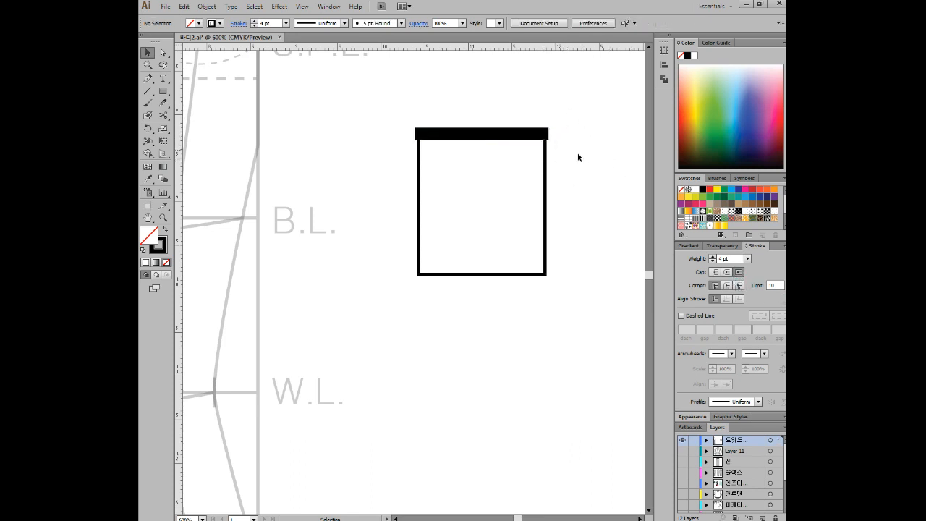
Step: Draw a second, slightly larger pocket rectangle with a 1 pt stroke beside the first pocket
scroll(572, 178, right, 5)
key(m)
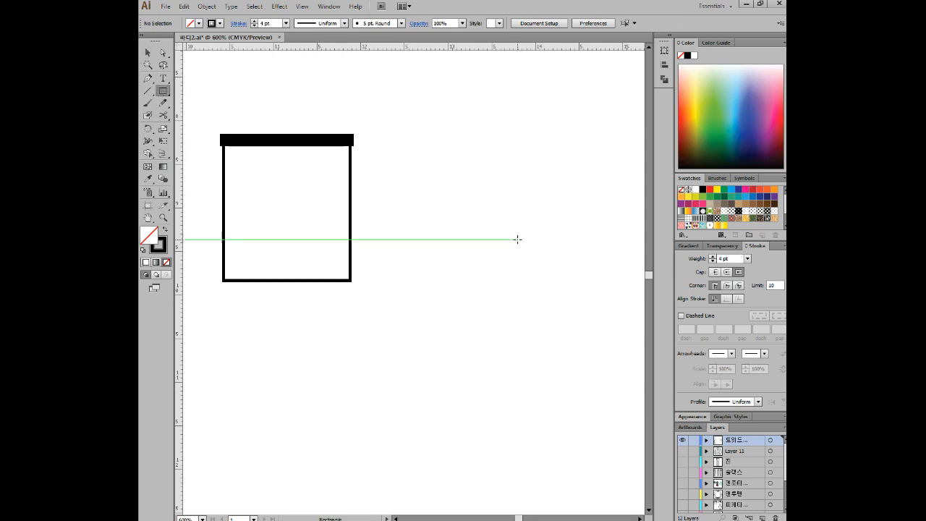
click(286, 23)
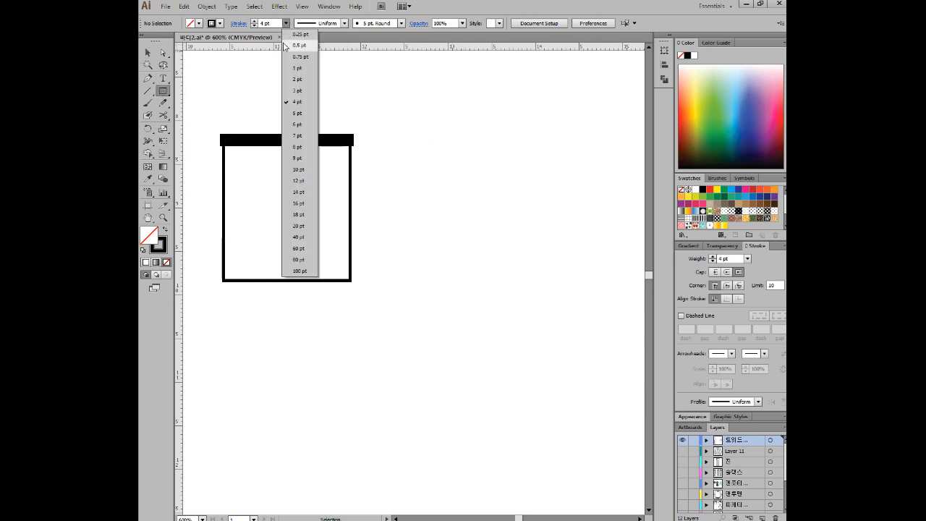
click(292, 69)
mouse_move(403, 128)
mouse_down()
mouse_move(459, 250)
mouse_move(555, 287)
mouse_move(542, 278)
mouse_up()
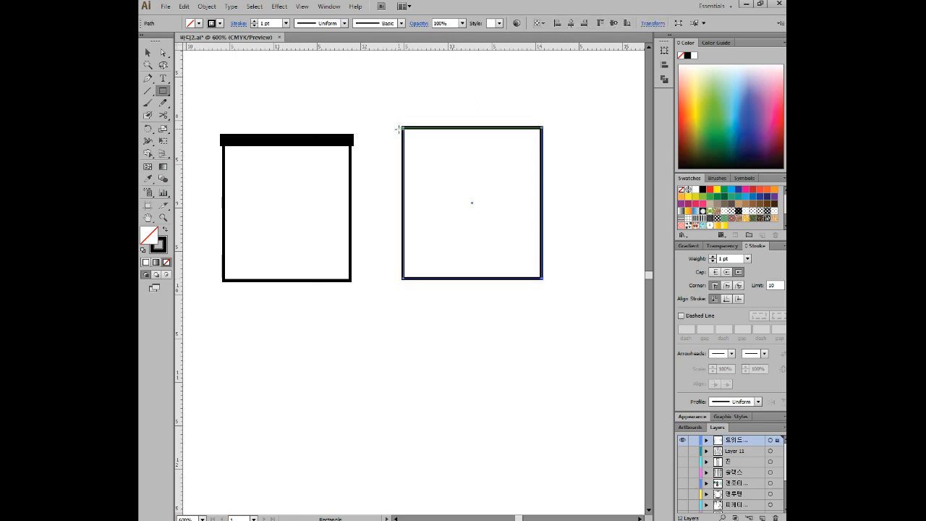
Step: Draw a narrow full-width rectangle along the second pocket's top edge and swap its stroke and fill to make it solid black
drag(401, 128, 540, 143)
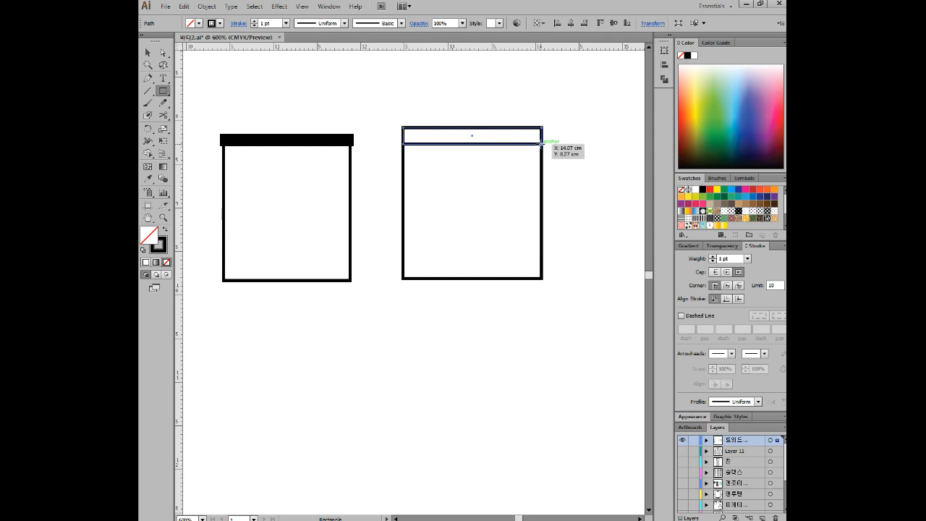
key(shift+x)
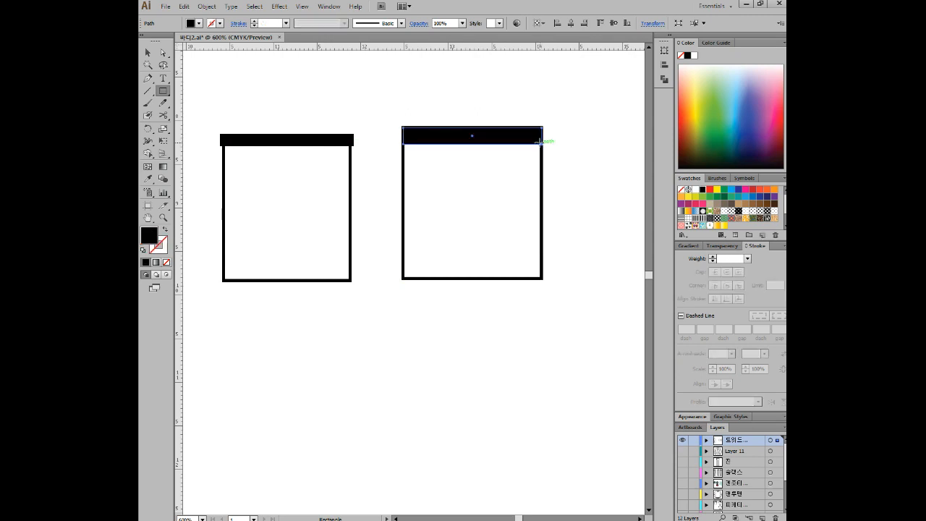
click(147, 52)
click(496, 98)
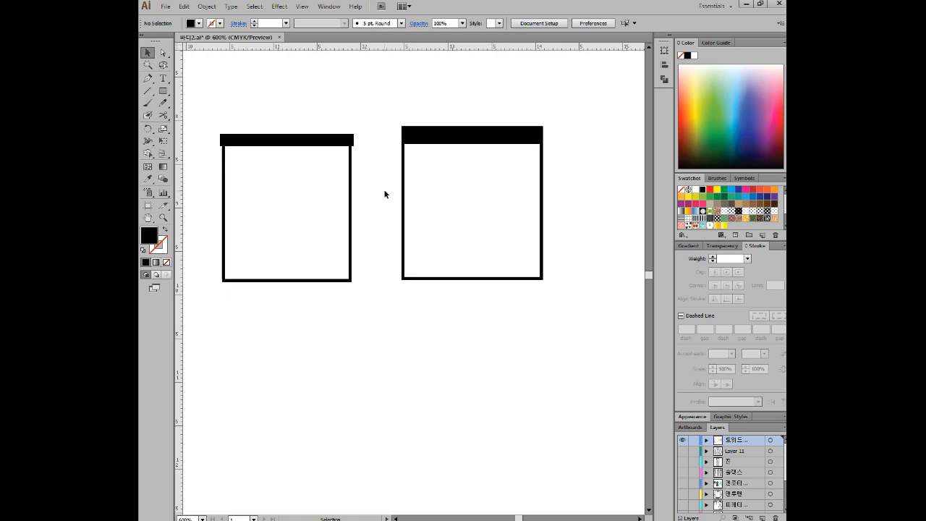
Step: Delete the first pocket, the one made with the thickened top edge
drag(386, 103, 453, 225)
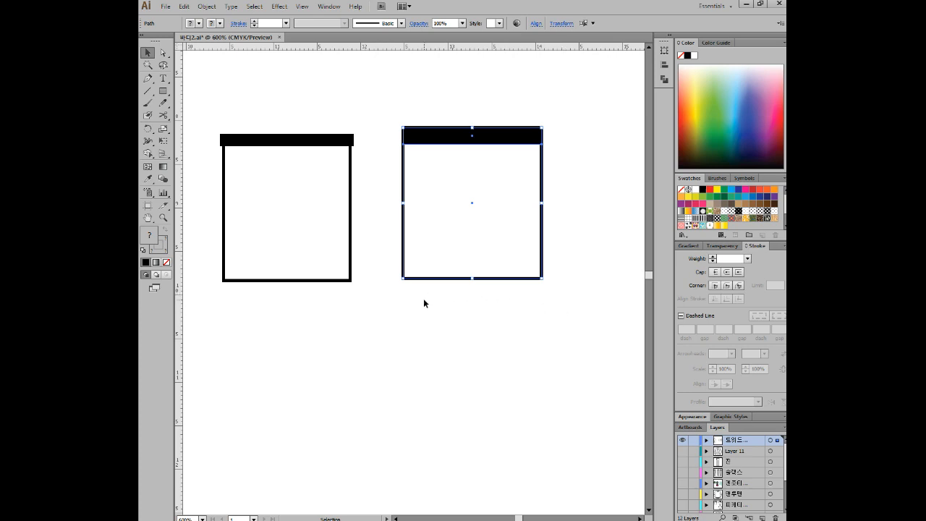
key(ctrl+minus)
drag(316, 189, 383, 322)
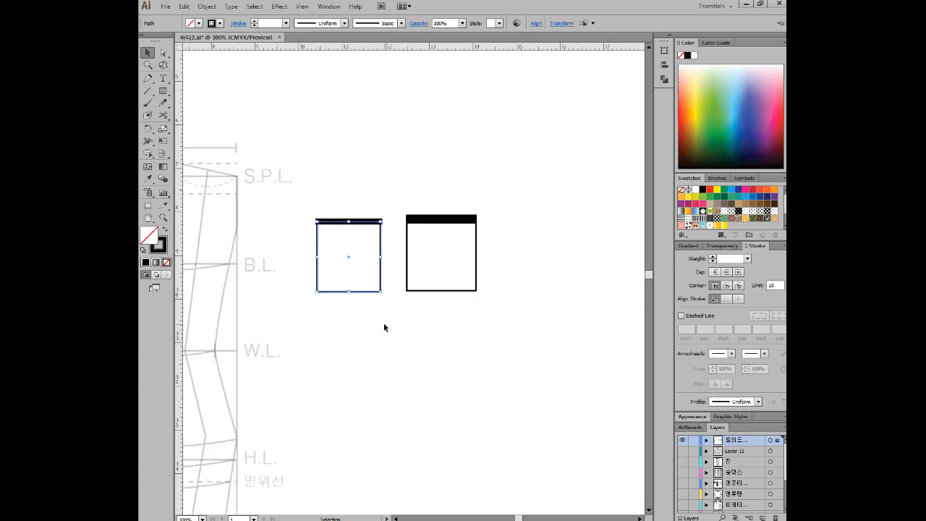
key(Delete)
Step: Move the remaining pocket onto the front panel, scale it down proportionally and place it over the princess seam at the bust line
drag(374, 205, 481, 362)
drag(577, 339, 603, 335)
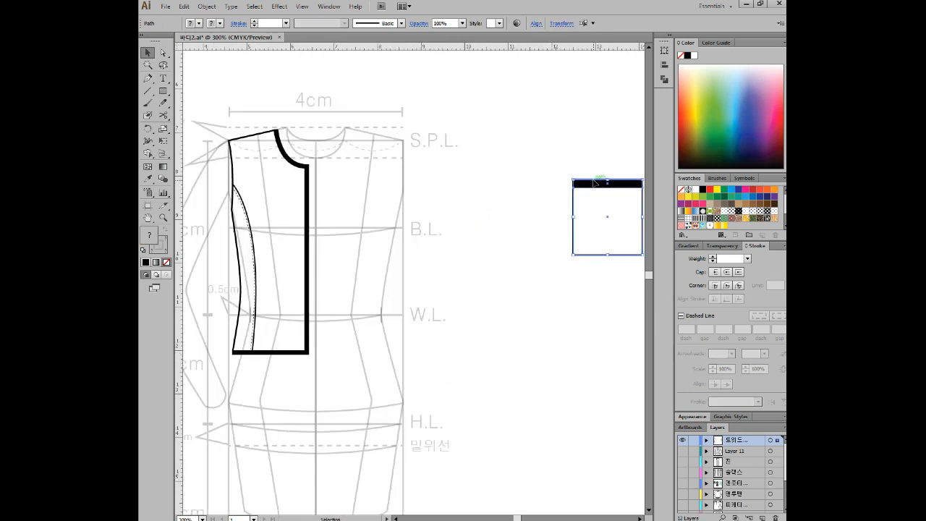
drag(593, 186, 299, 213)
scroll(312, 276, up, 1)
scroll(311, 276, up, 1)
drag(311, 276, 507, 330)
drag(499, 207, 510, 185)
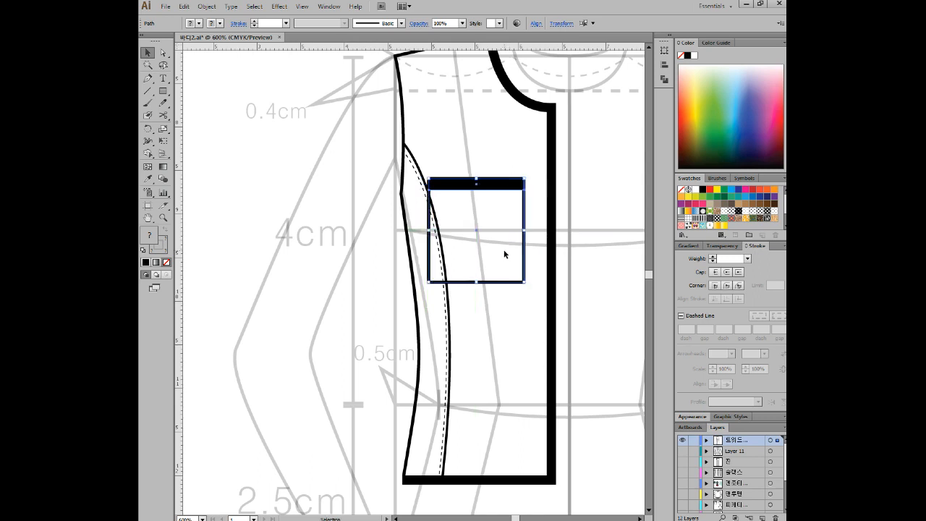
Step: Scale the pocket and its solid black top band down slightly and nudge it toward the front edge
shift+click(526, 281)
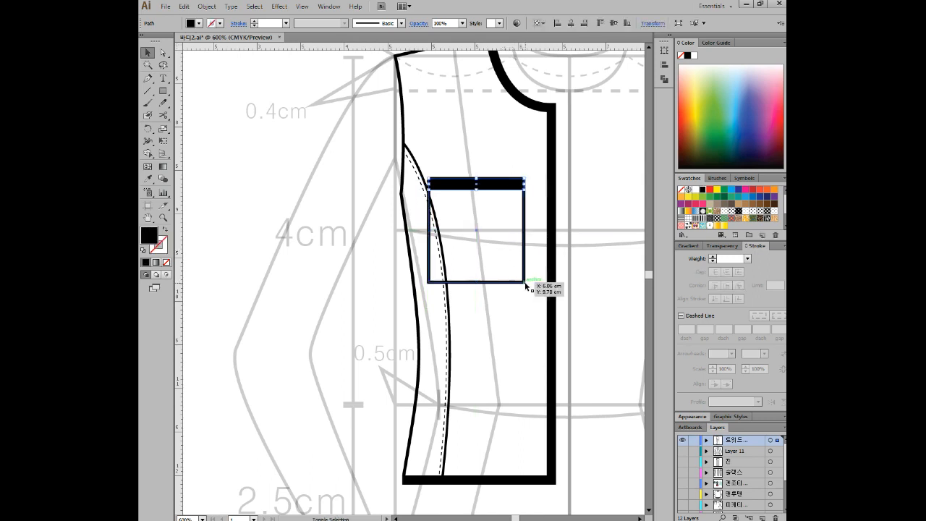
drag(485, 157, 526, 230)
drag(524, 283, 518, 272)
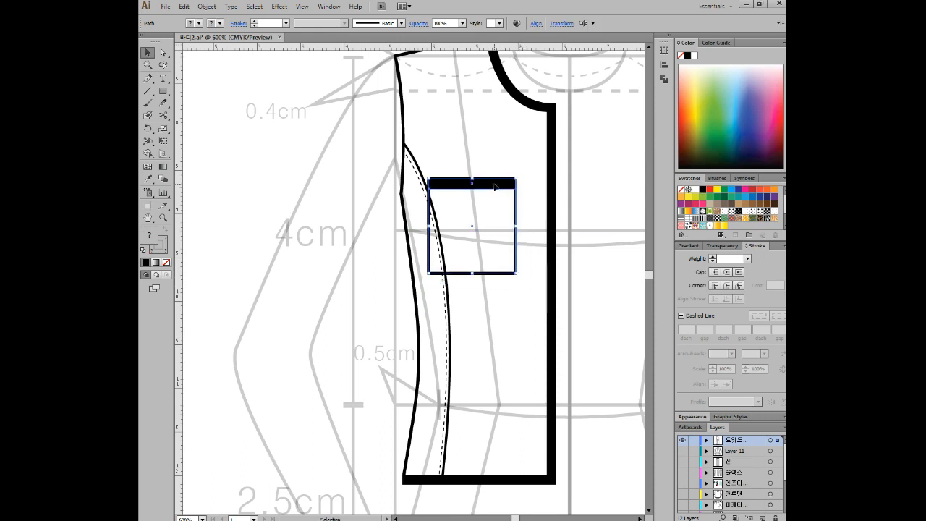
key(Right)
Step: Duplicate the pocket straight down to the waistline on the front panel
drag(506, 185, 492, 367)
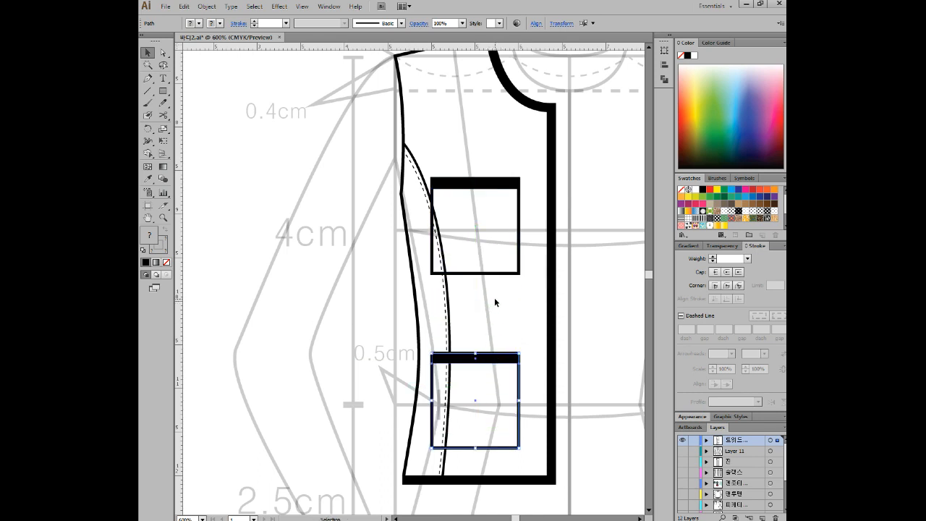
click(493, 298)
drag(507, 309, 484, 272)
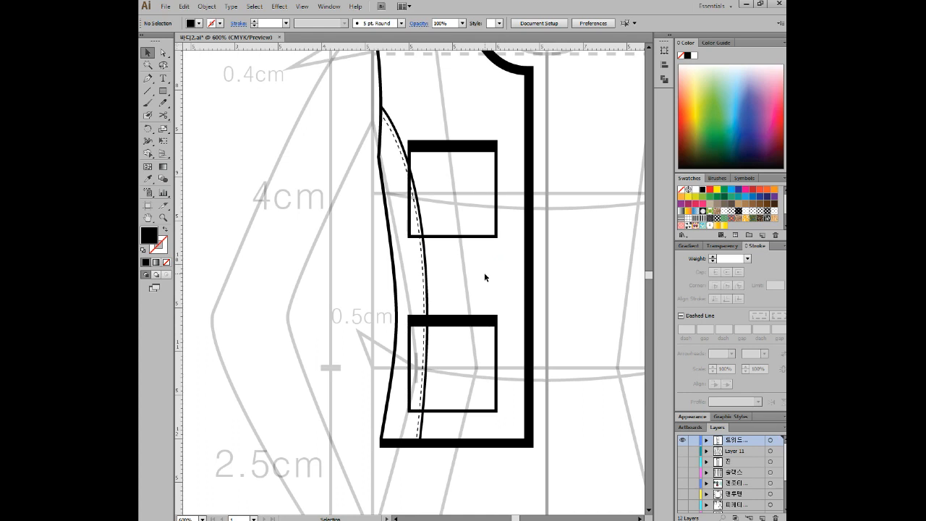
Step: Draw a horizontal line across the upper pocket just above its bottom edge and give it a black stroke
click(148, 91)
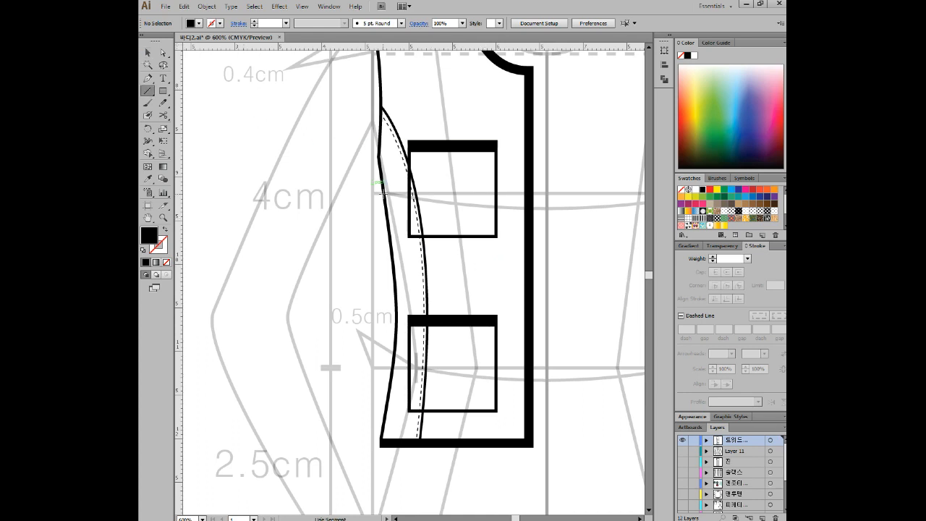
drag(410, 232, 496, 233)
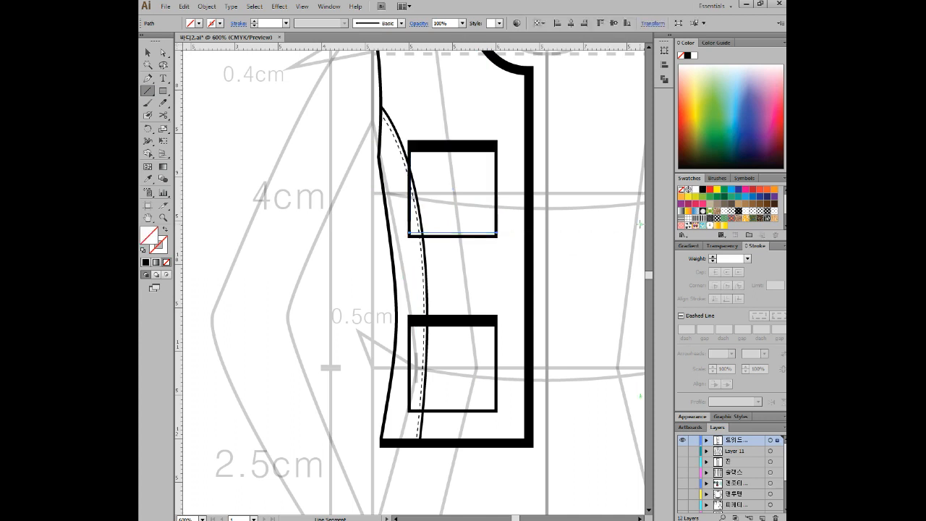
click(220, 24)
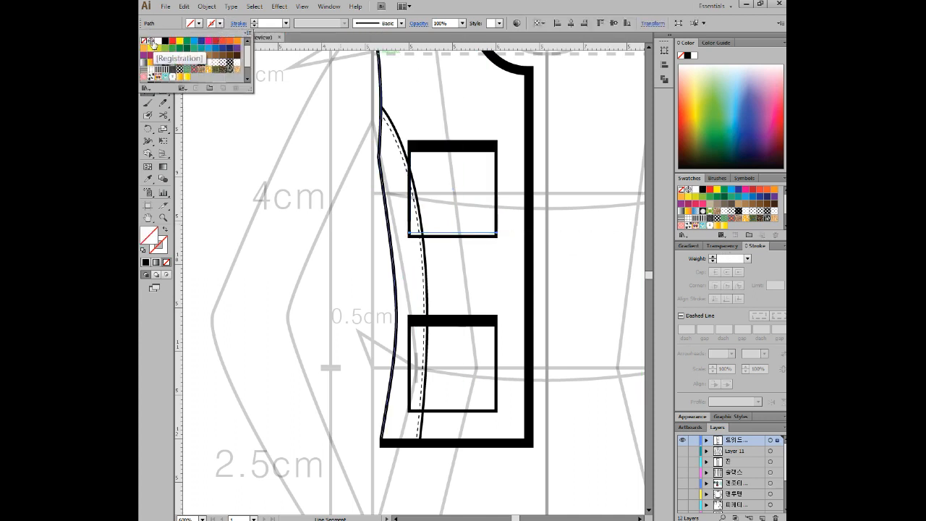
click(165, 40)
Step: Turn the line inside the upper pocket into stitching with a 0.5 pt dashed stroke
click(286, 23)
click(286, 23)
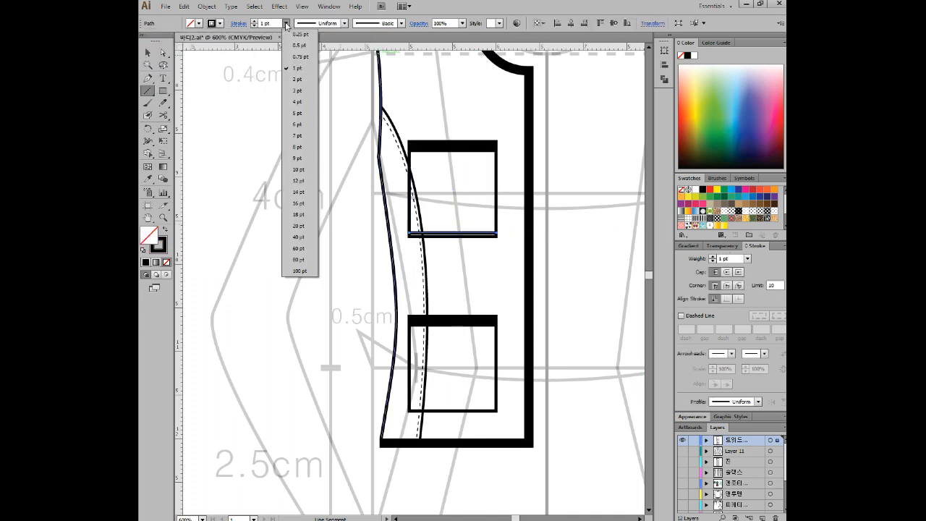
click(300, 43)
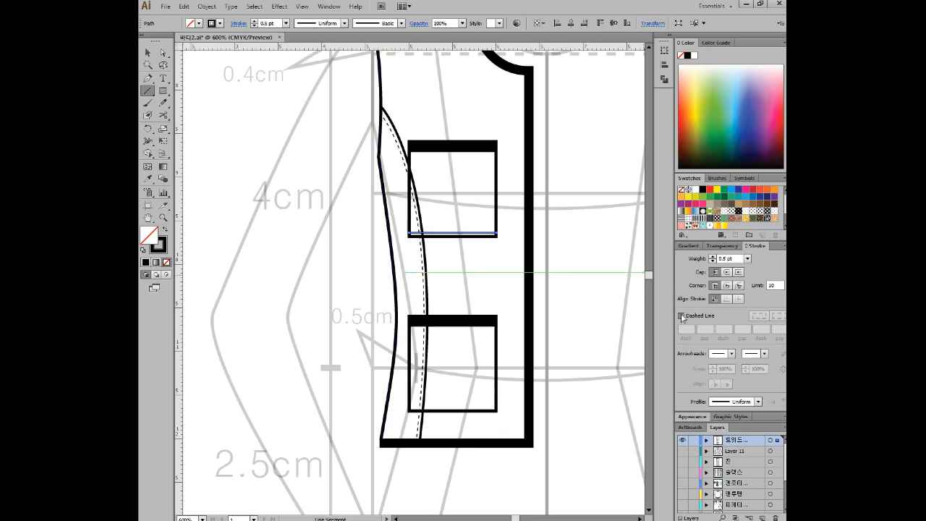
click(680, 317)
click(148, 53)
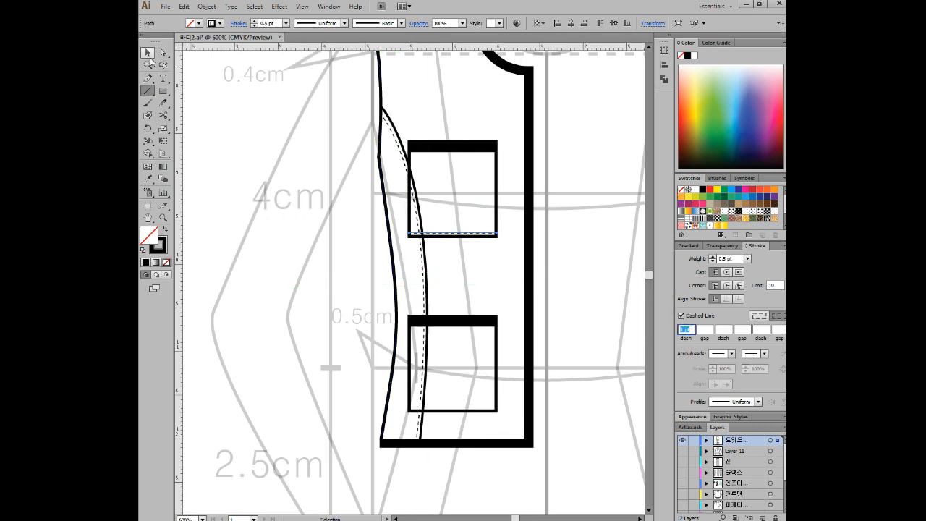
click(507, 247)
Step: Replace the lower pocket with a copy of the stitched upper pocket placed directly below it at the waist
drag(470, 295, 505, 356)
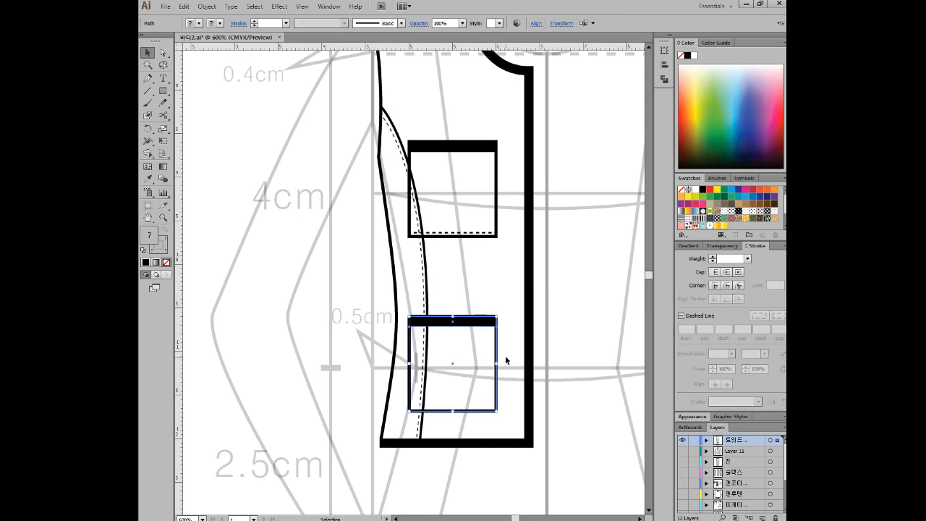
key(Delete)
drag(476, 272, 495, 114)
drag(469, 146, 469, 333)
click(497, 296)
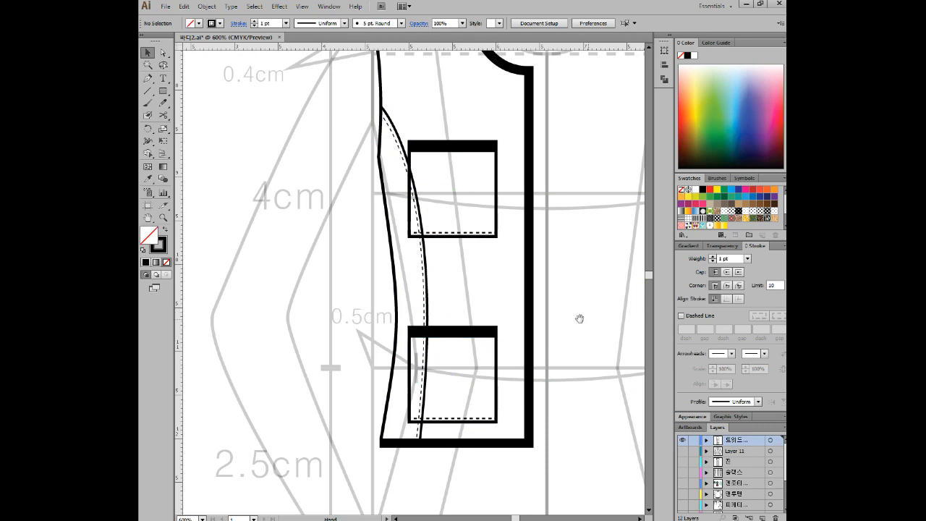
Step: Use the Scissors tool to cut the princess seam and its stitching where they cross the upper pocket's side and bottom edges
scroll(569, 296, down, 3)
scroll(569, 296, right, 3)
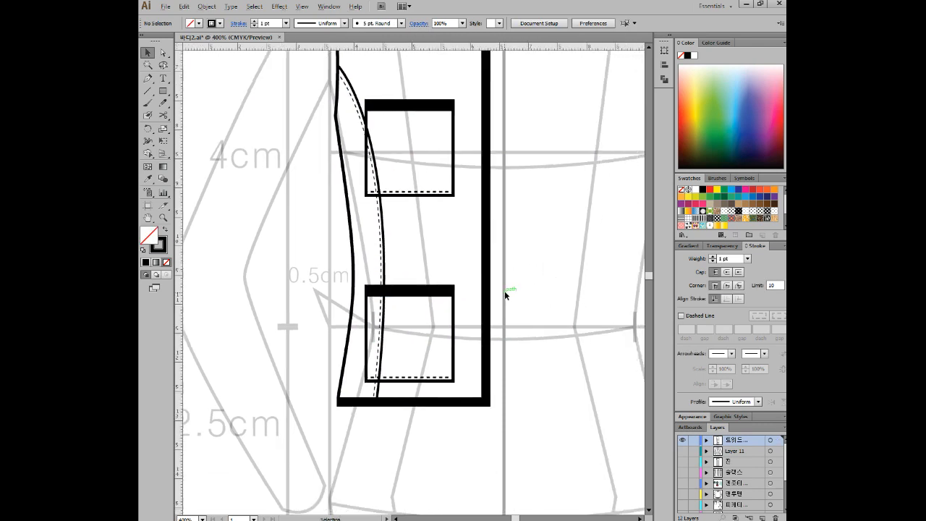
alt+scroll(505, 290, down, 1)
scroll(494, 256, up, 1)
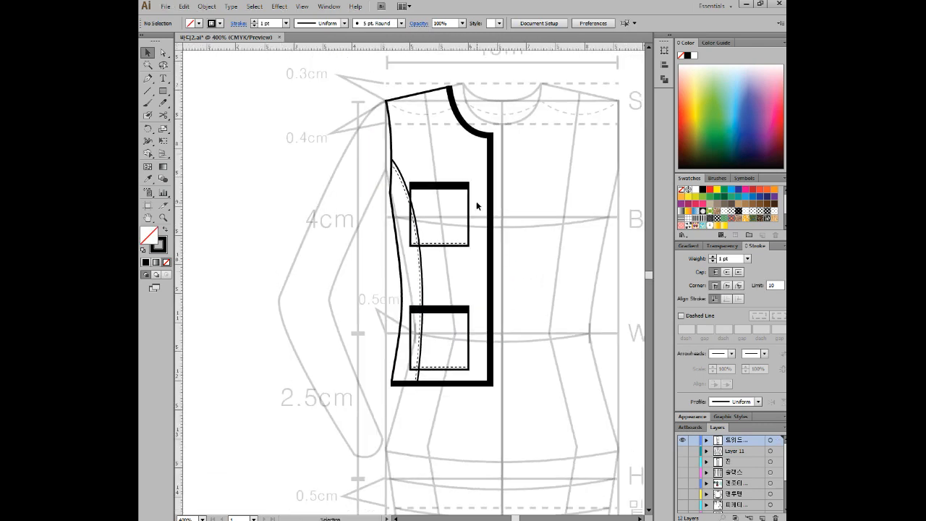
alt+scroll(426, 246, up, 1)
alt+scroll(426, 250, up, 1)
click(416, 257)
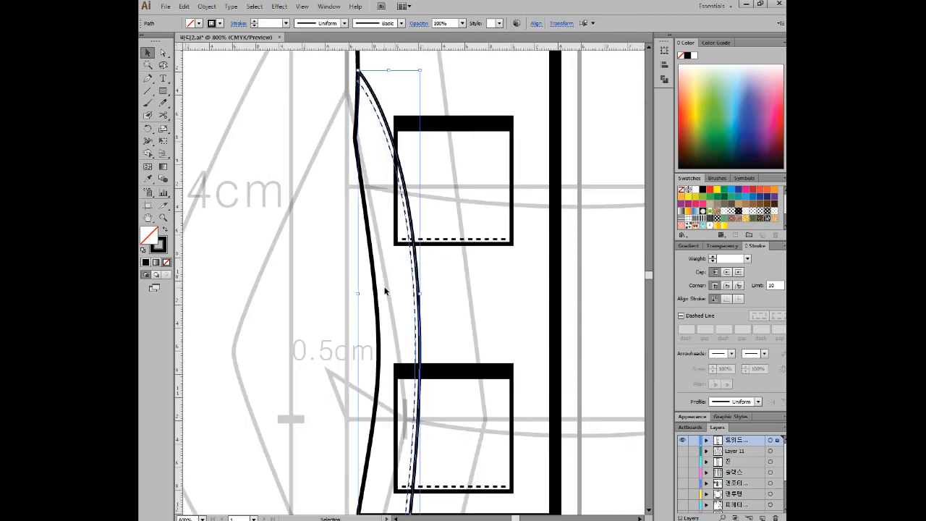
click(163, 115)
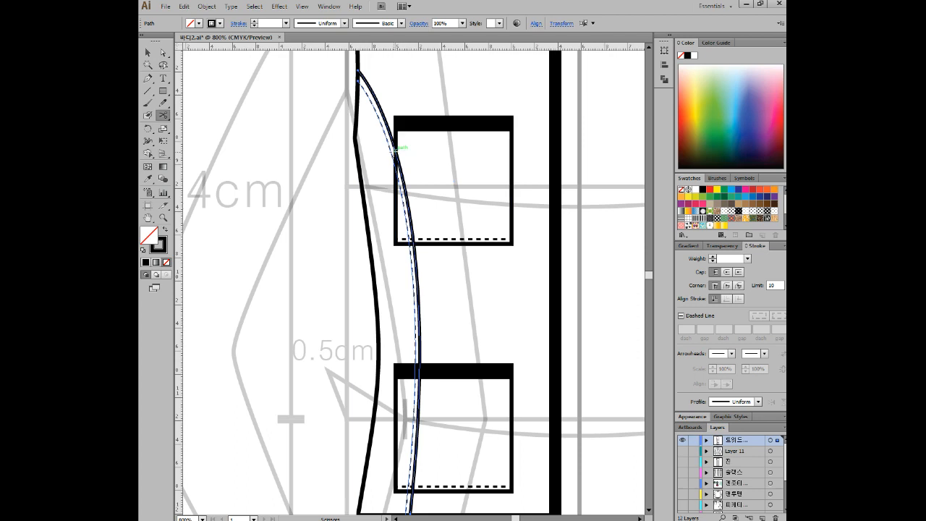
click(395, 153)
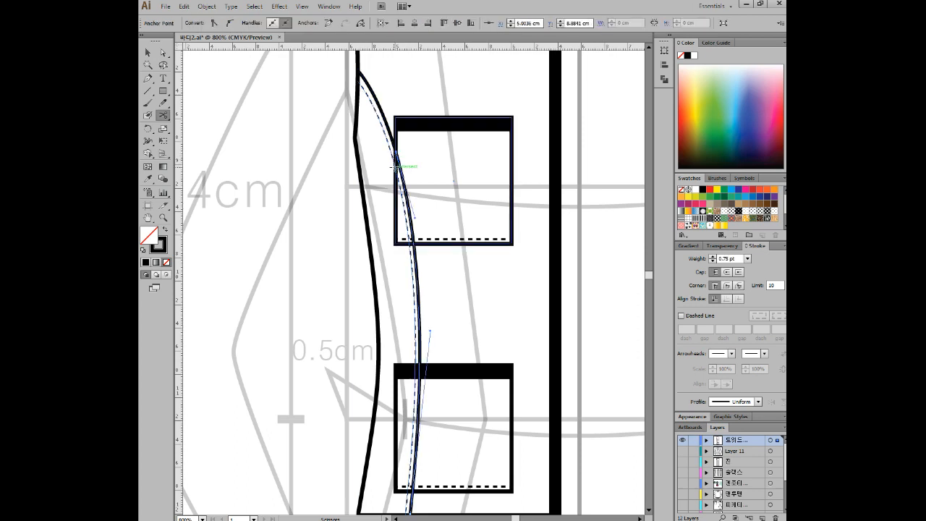
click(395, 167)
click(410, 242)
ctrl+click(410, 242)
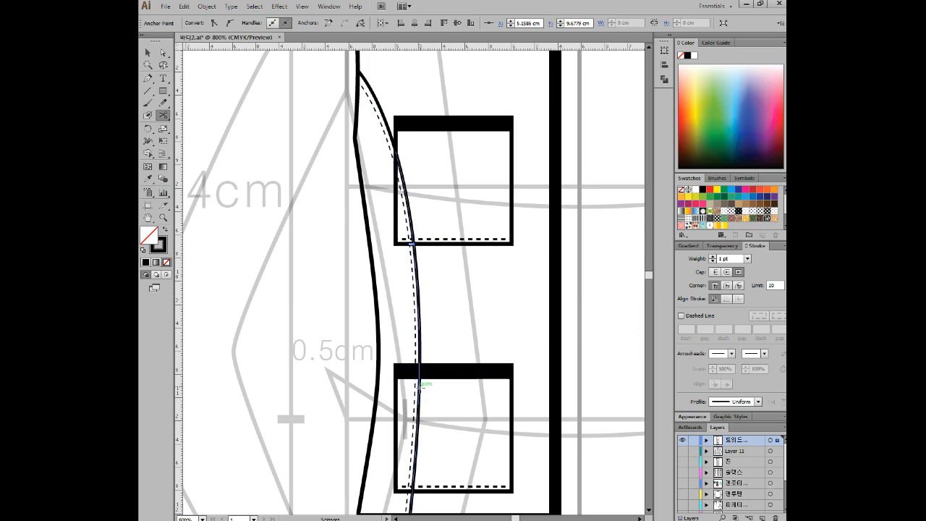
Step: Cut the princess seam and its stitching line where they pass under the lower pocket's top and bottom edges
ctrl+click(414, 326)
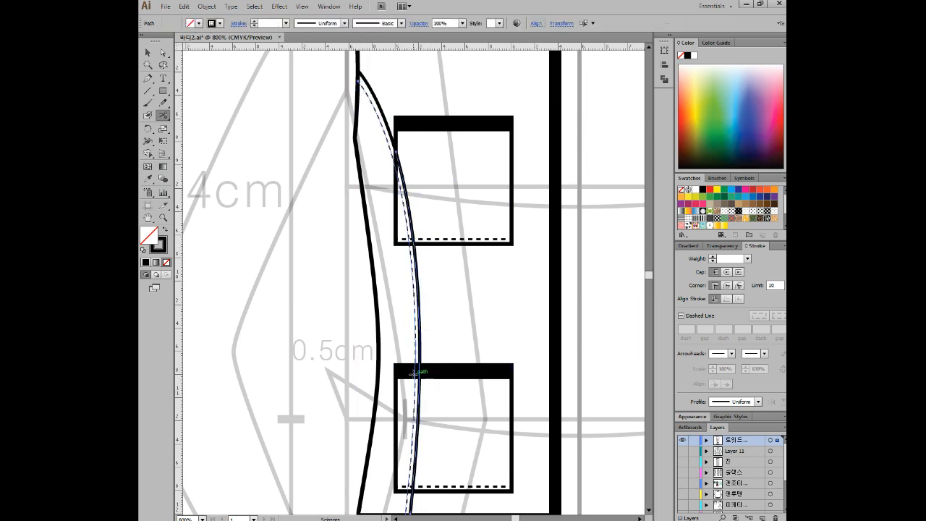
click(416, 373)
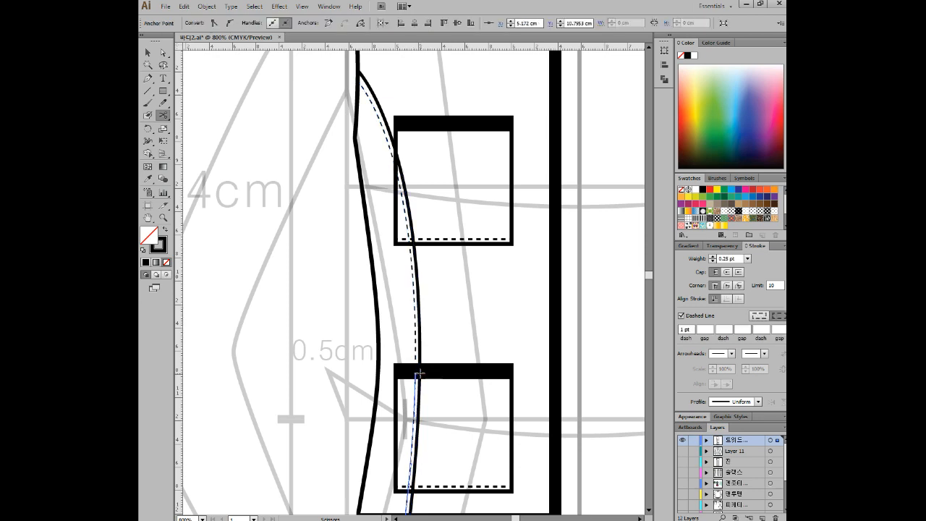
click(418, 373)
click(555, 283)
drag(436, 406, 413, 413)
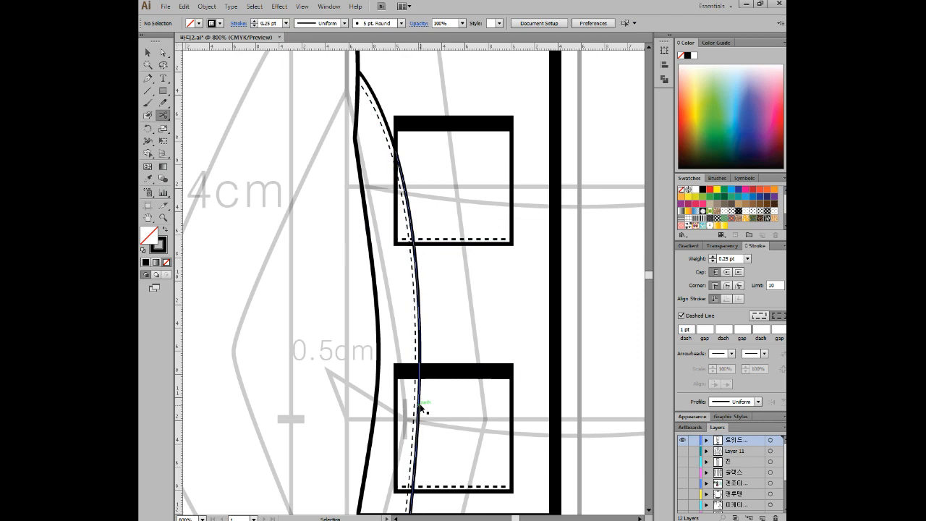
click(420, 406)
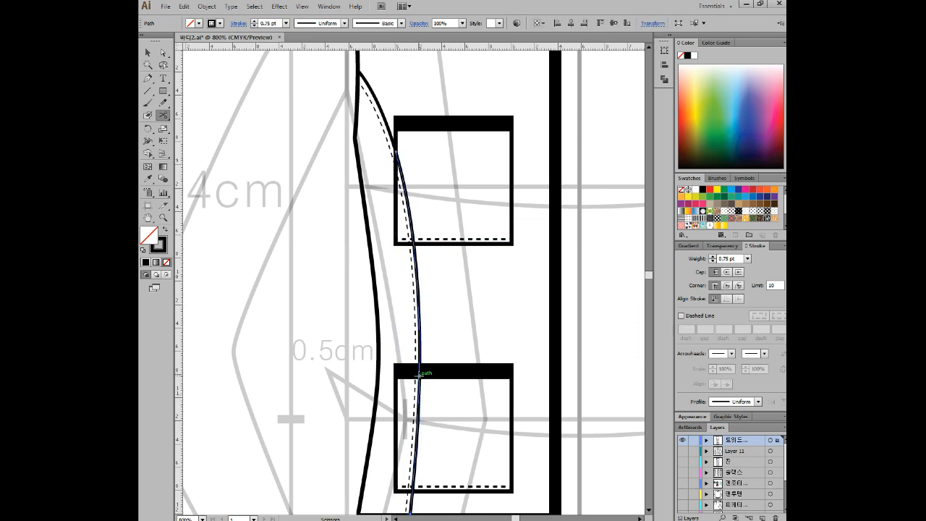
click(419, 374)
drag(441, 442, 463, 316)
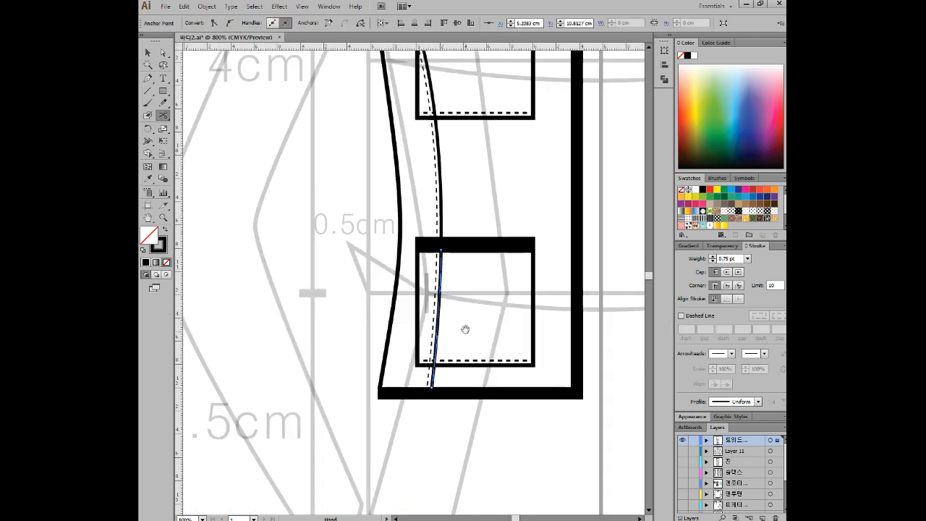
click(435, 365)
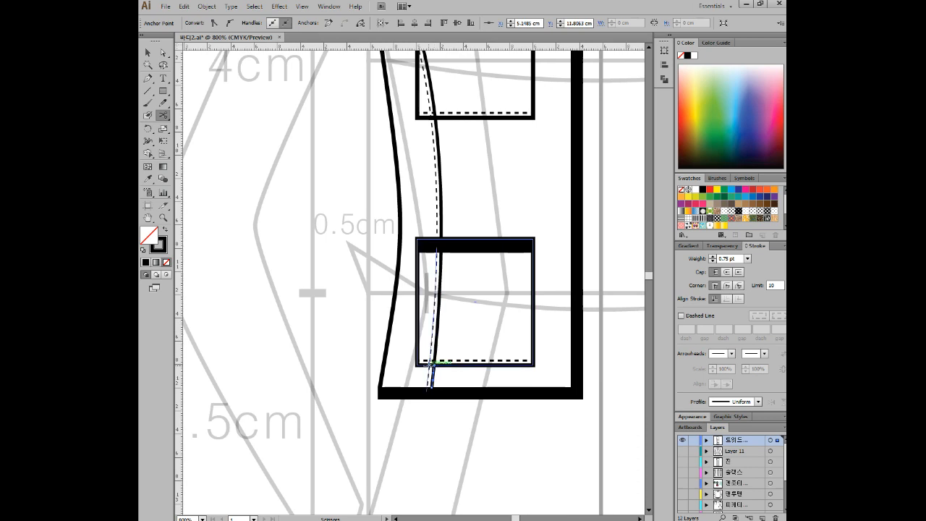
Step: Try to delete the seam and stitching segments inside the lower pocket, and undo the deletion
click(164, 53)
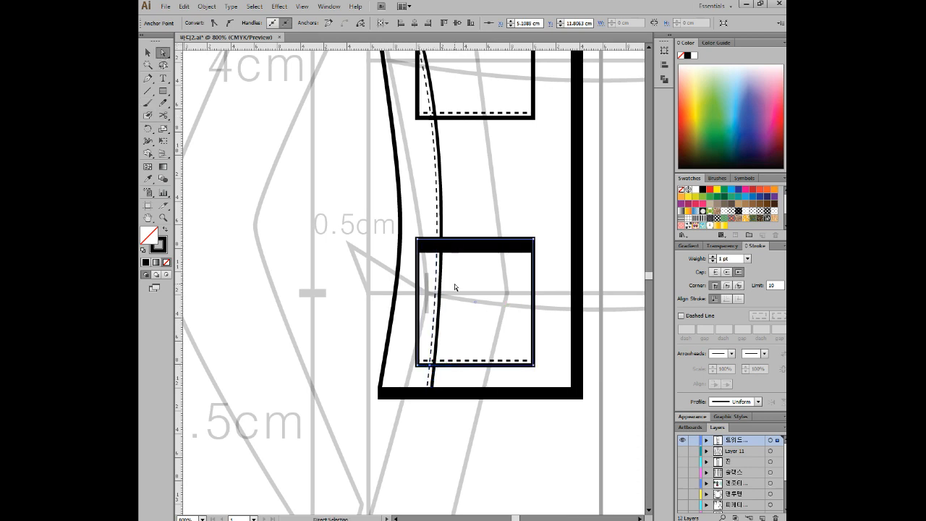
click(427, 303)
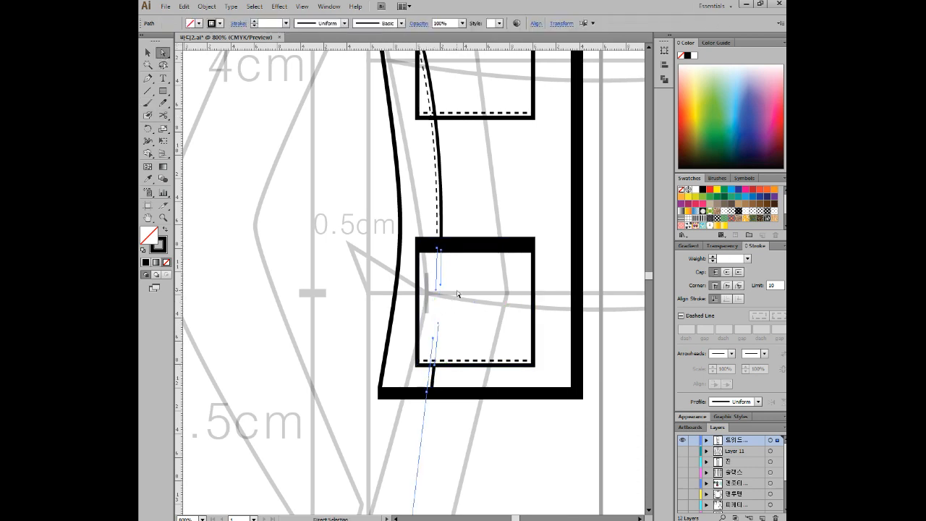
click(148, 53)
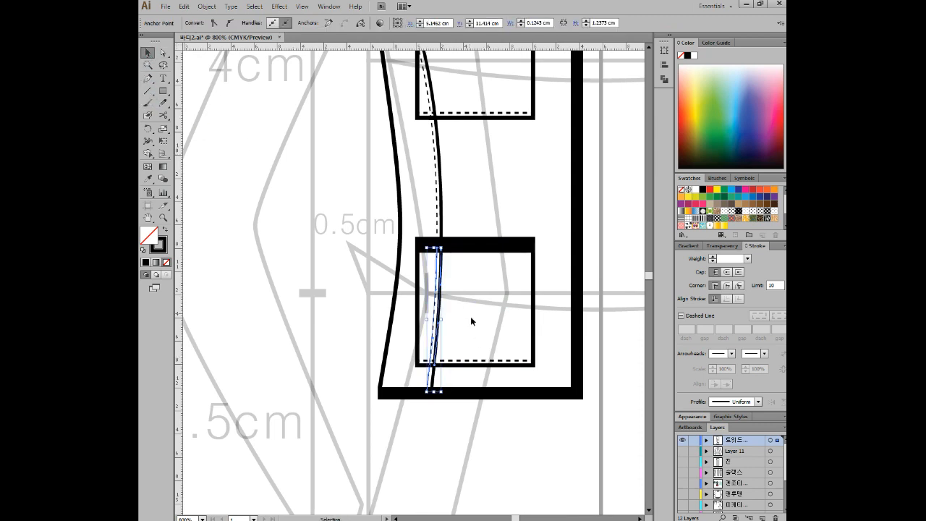
key(Delete)
key(ctrl+z)
click(467, 320)
click(425, 308)
click(481, 301)
Step: Cut the dashed stitching line exactly at the lower pocket's bottom edge with the Scissors tool
scroll(443, 371, up, 3)
click(163, 115)
click(403, 353)
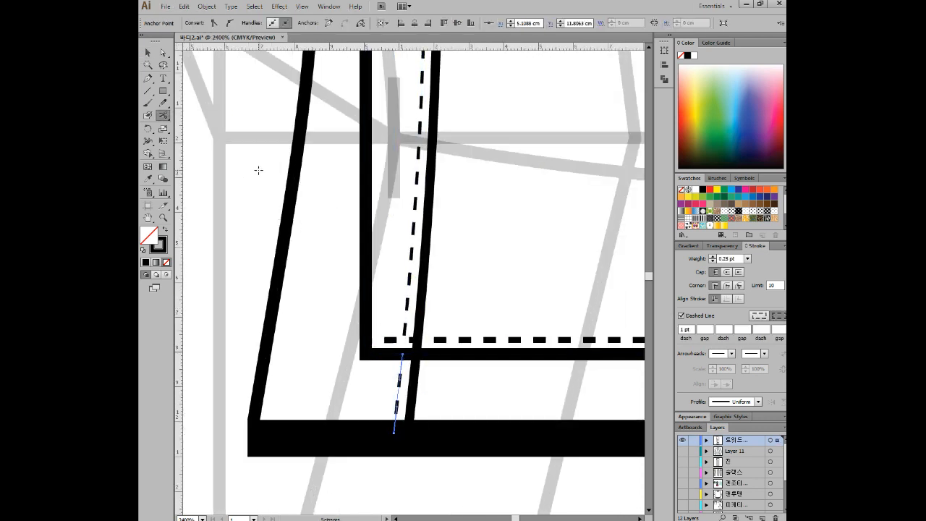
Step: Delete the seam and stitching segments that lie inside the lower pocket
key(v)
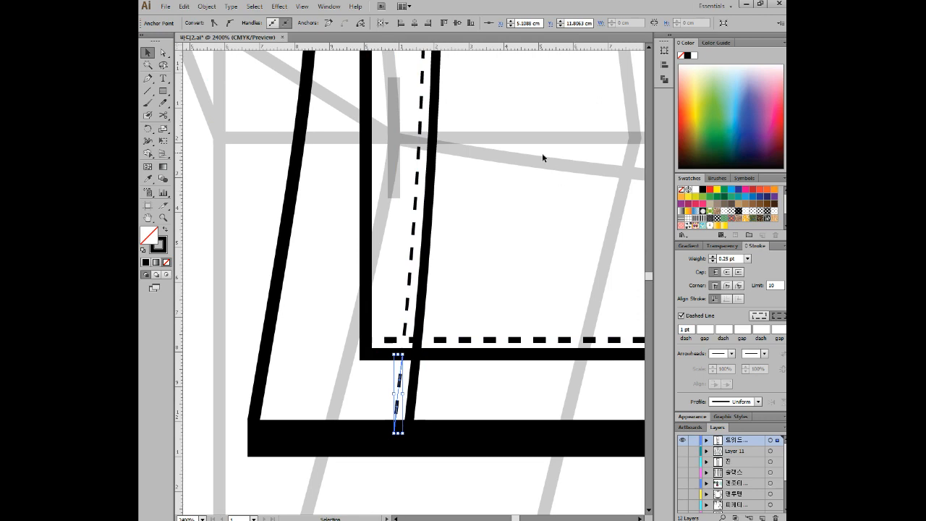
click(407, 184)
key(Delete)
scroll(453, 264, down, 3)
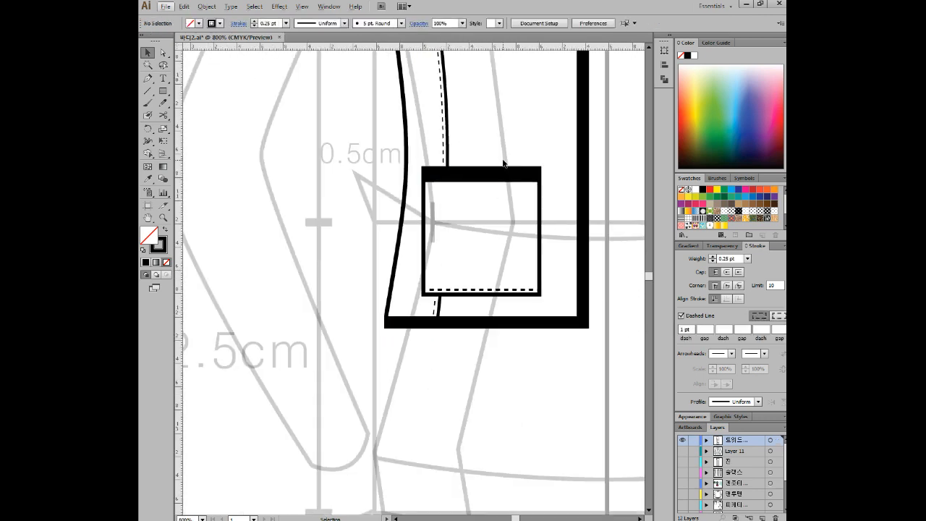
Step: Cut the princess seam and its dashed stitching line where they pass under the upper pocket's side and bottom edges
drag(494, 109, 515, 327)
drag(482, 213, 446, 251)
click(451, 241)
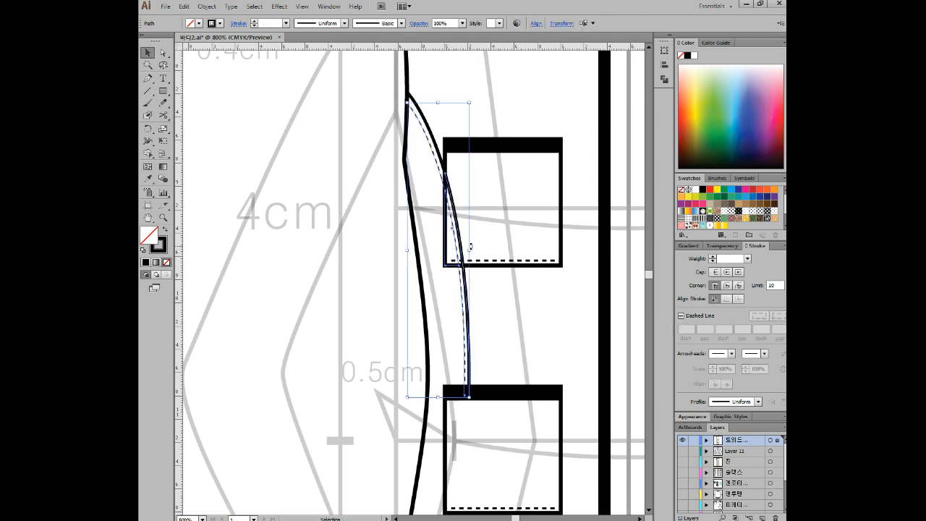
click(476, 237)
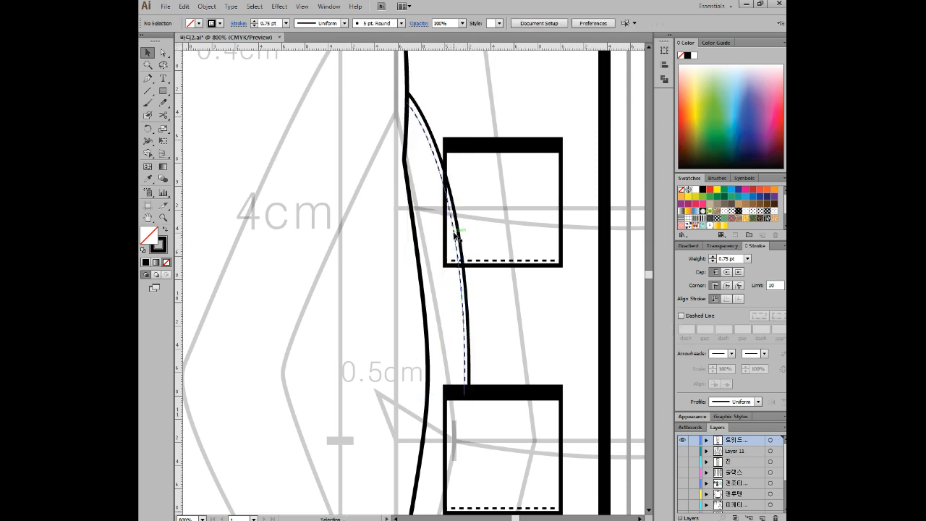
click(454, 233)
scroll(459, 223, up, 1)
scroll(457, 225, up, 1)
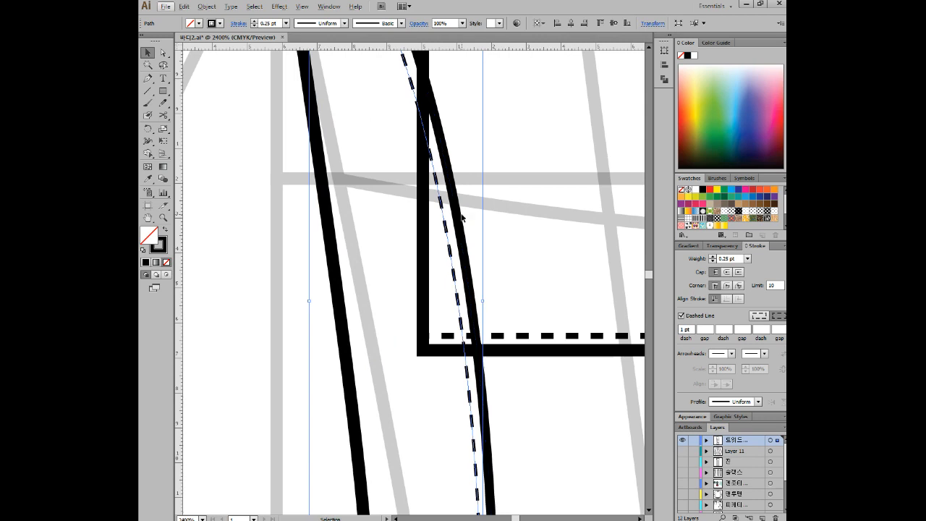
drag(457, 217, 419, 265)
click(163, 115)
click(366, 181)
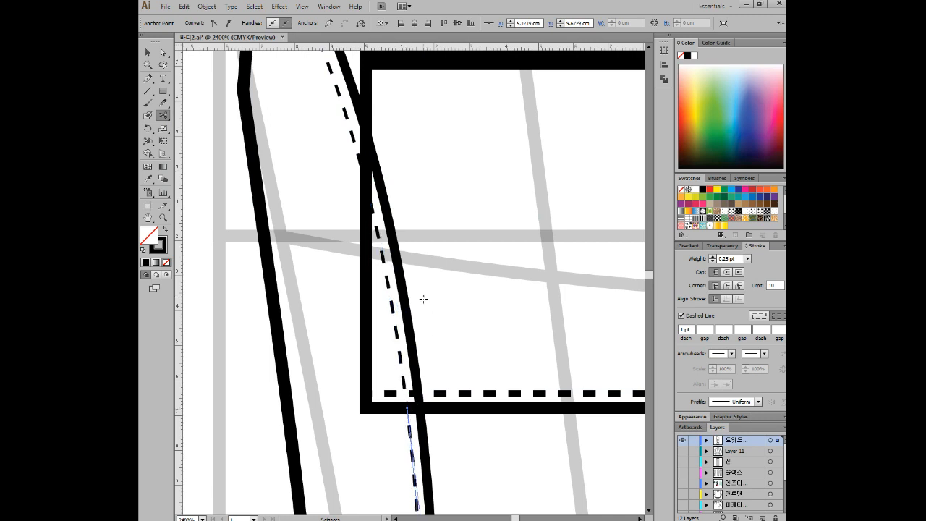
ctrl+click(385, 174)
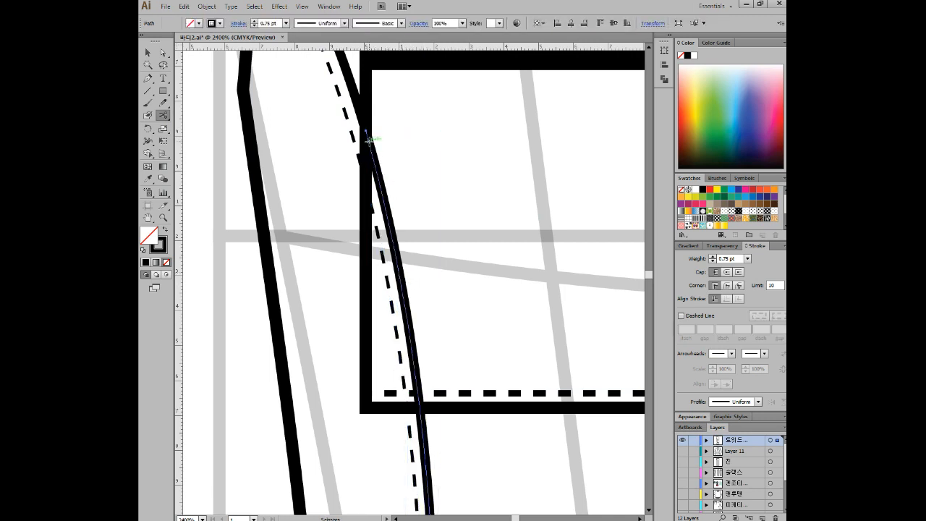
click(419, 406)
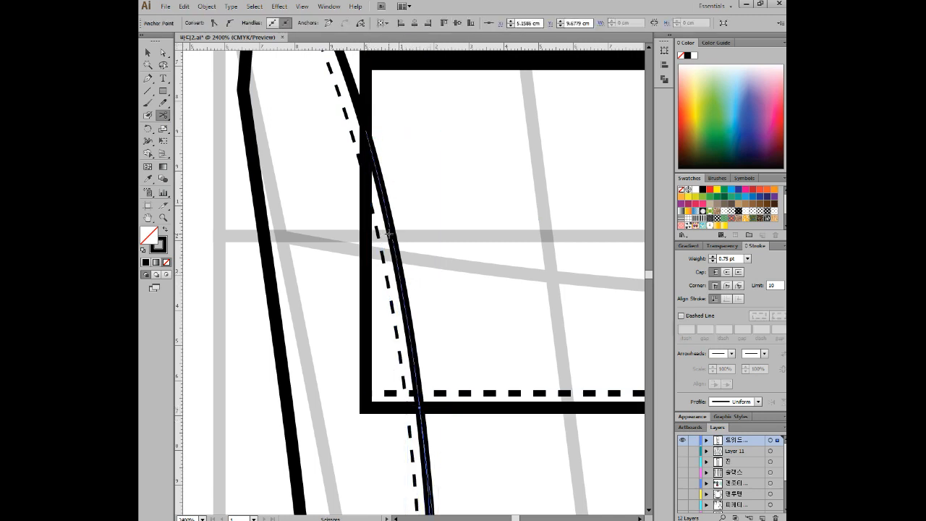
Step: Delete the seam and stitching segments that lie inside the upper pocket
key(v)
drag(454, 267, 391, 348)
click(402, 334)
click(396, 333)
key(Delete)
click(398, 330)
key(Delete)
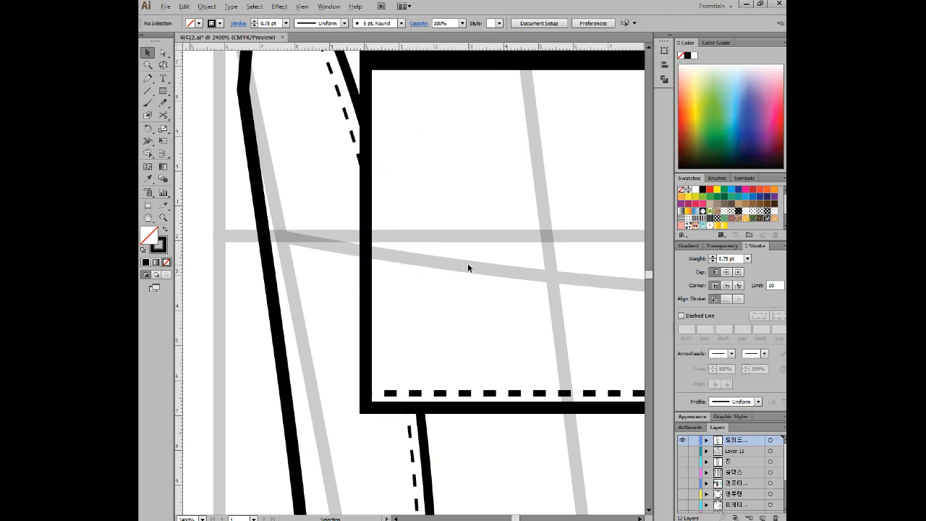
scroll(467, 263, down, 5)
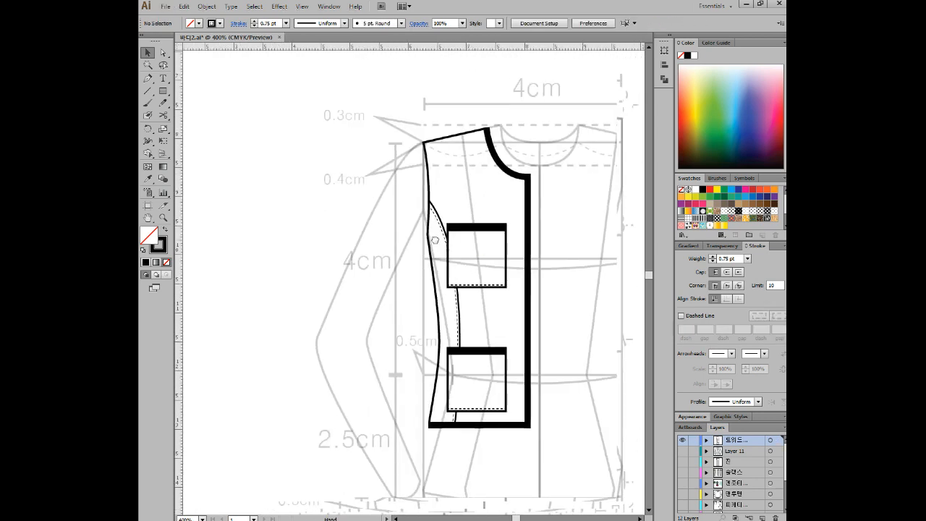
drag(535, 291, 435, 239)
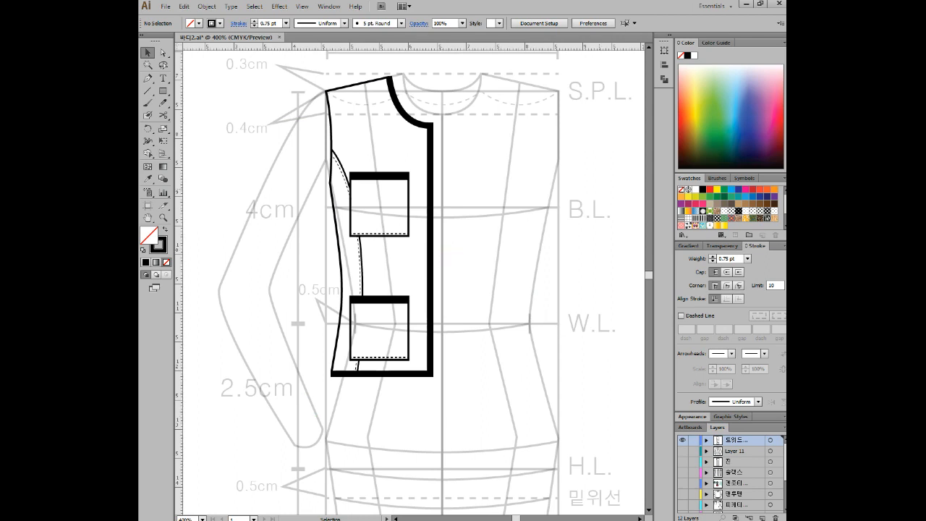
Step: Switch to the tweed jacket reference image in the image viewer and examine the sleeve shape, cuff trim and front details
key(alt+Tab)
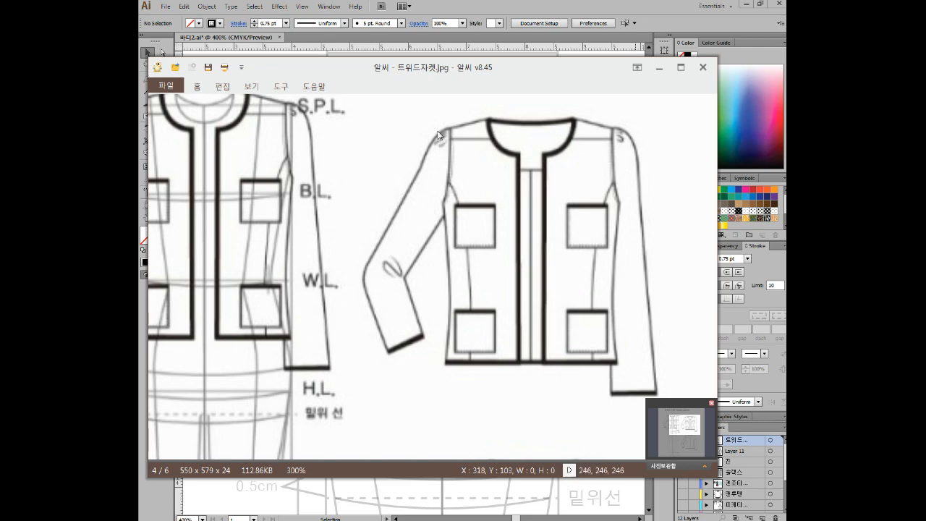
scroll(397, 229, up, 1)
scroll(400, 192, down, 1)
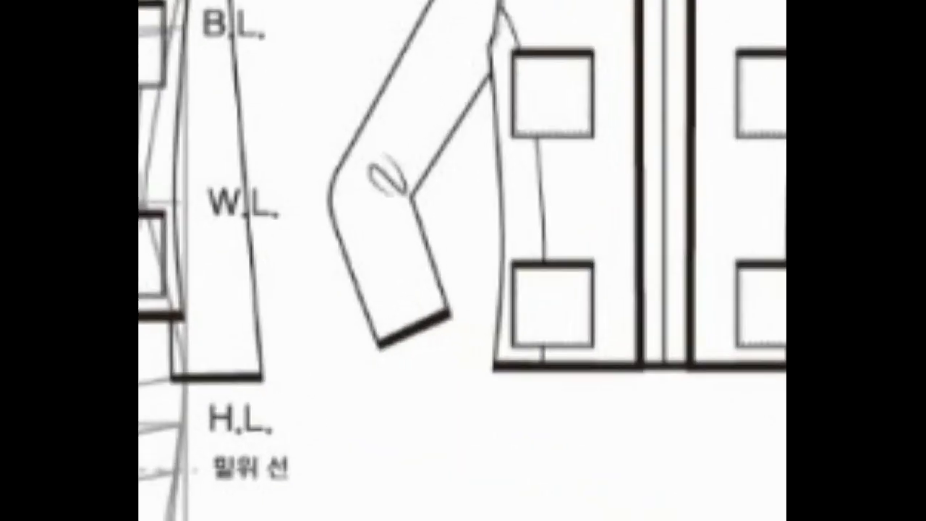
mouse_move(420, 351)
mouse_down()
mouse_move(402, 298)
mouse_move(424, 352)
mouse_up()
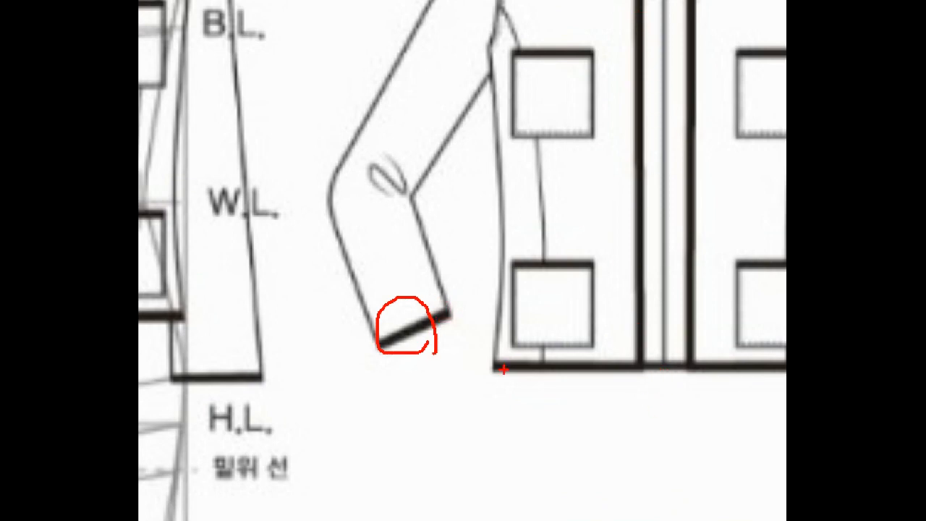
drag(445, 305, 452, 337)
drag(378, 347, 378, 374)
mouse_move(372, 339)
mouse_down()
mouse_move(420, 304)
mouse_move(454, 318)
mouse_move(371, 357)
mouse_move(375, 336)
mouse_up()
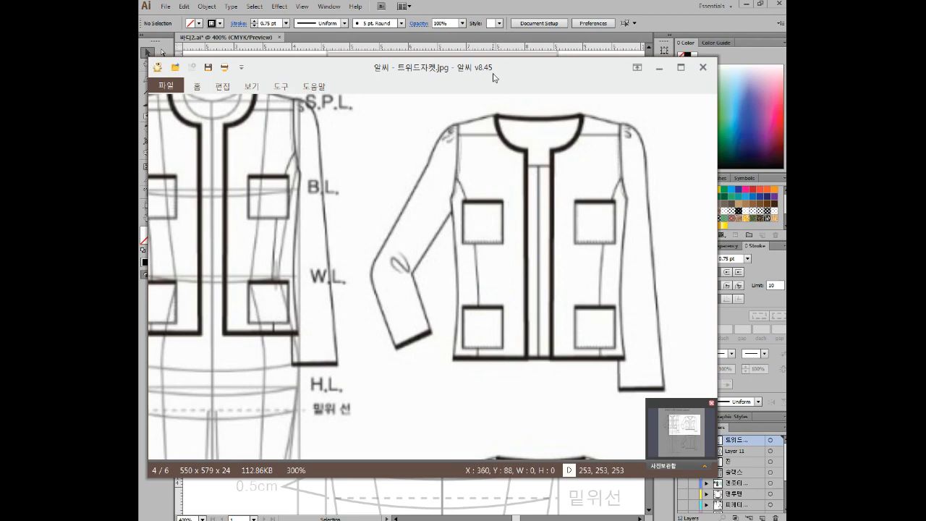
drag(494, 77, 509, 60)
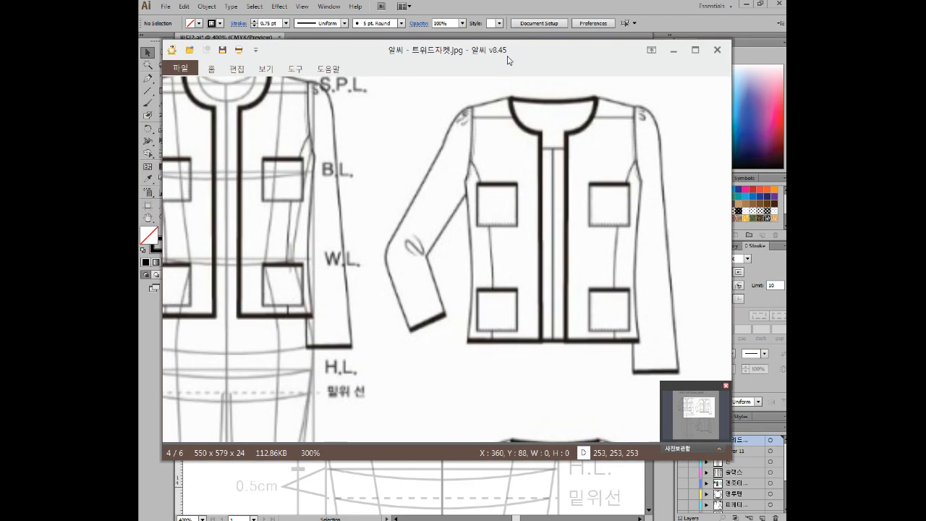
drag(555, 331, 470, 317)
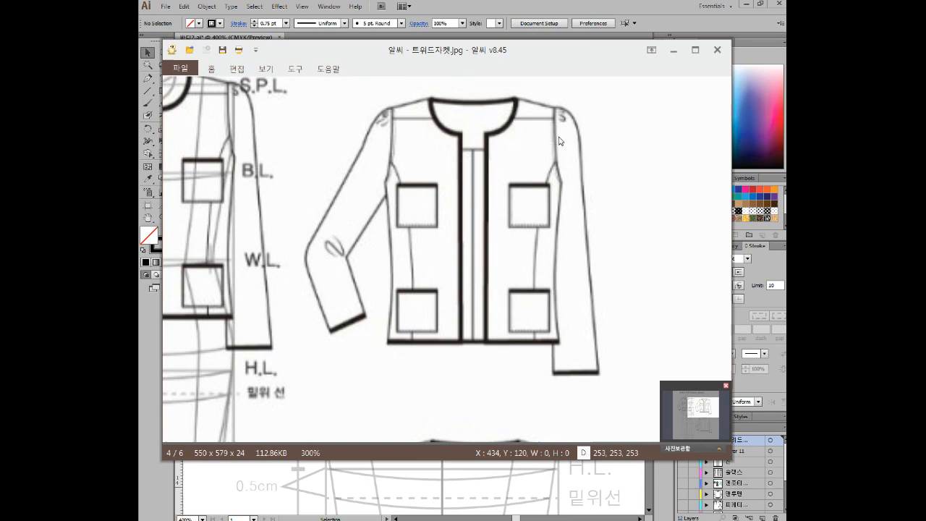
drag(587, 58, 599, 51)
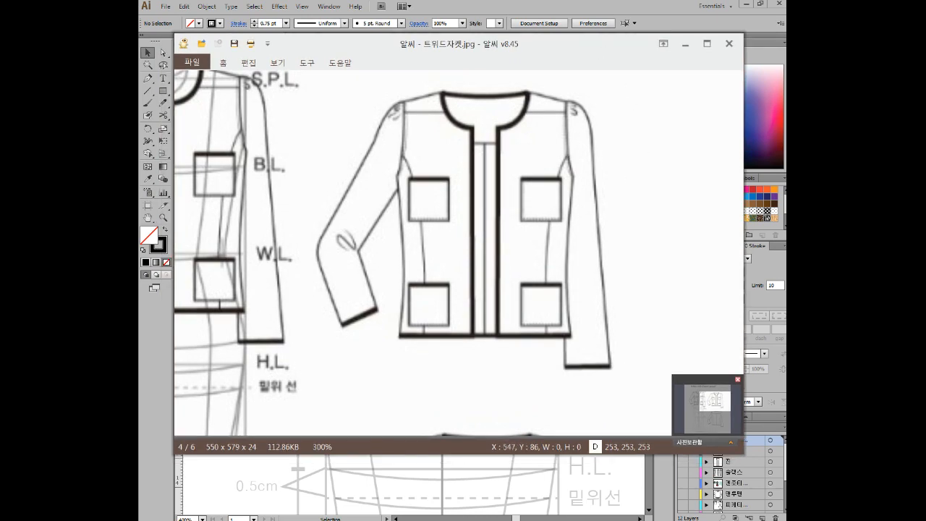
key(Escape)
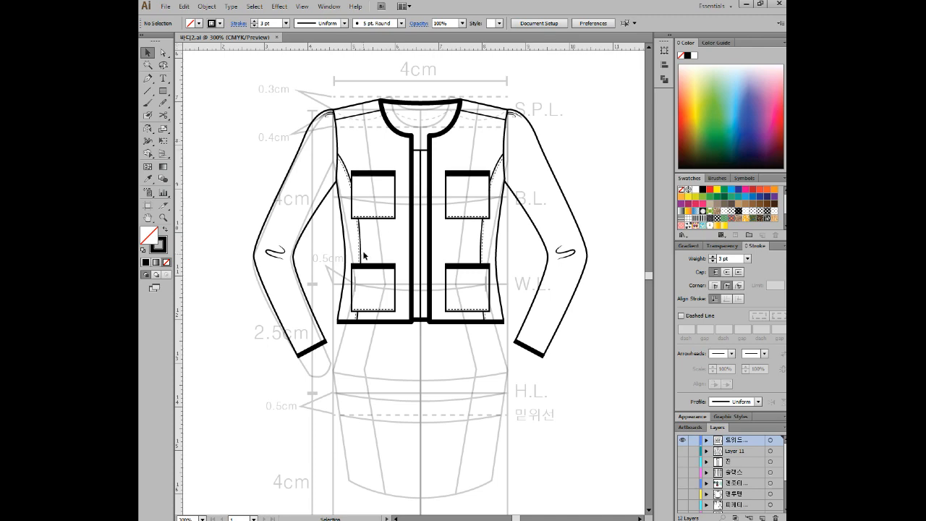
Step: Examine the completed jacket flat up close, checking the hem, pockets, princess seams, neckline trim and shoulder lines
scroll(354, 285, up, 5)
drag(421, 394, 329, 286)
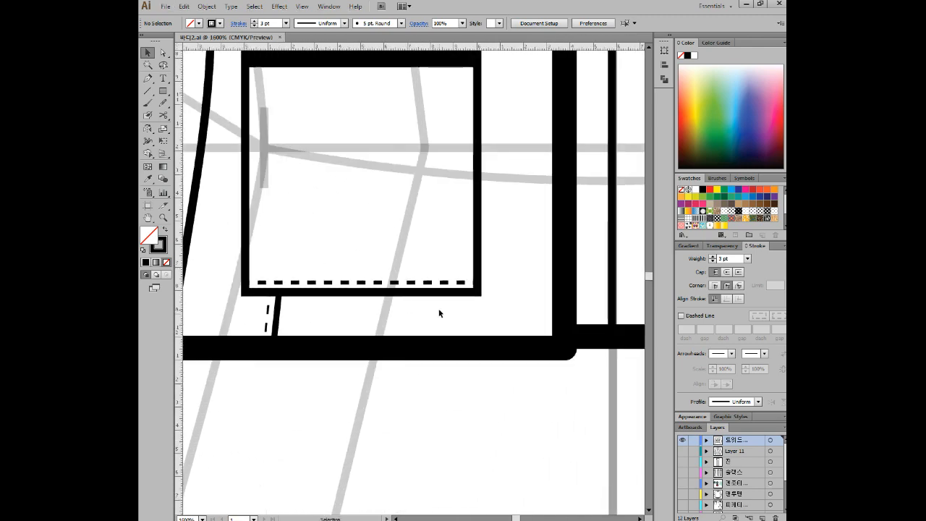
drag(531, 89, 592, 336)
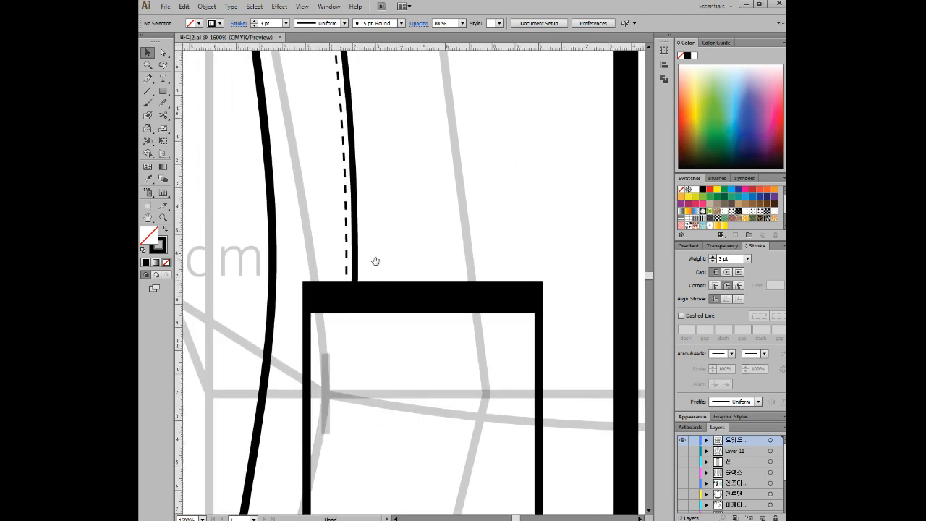
drag(430, 123, 479, 367)
drag(432, 193, 455, 305)
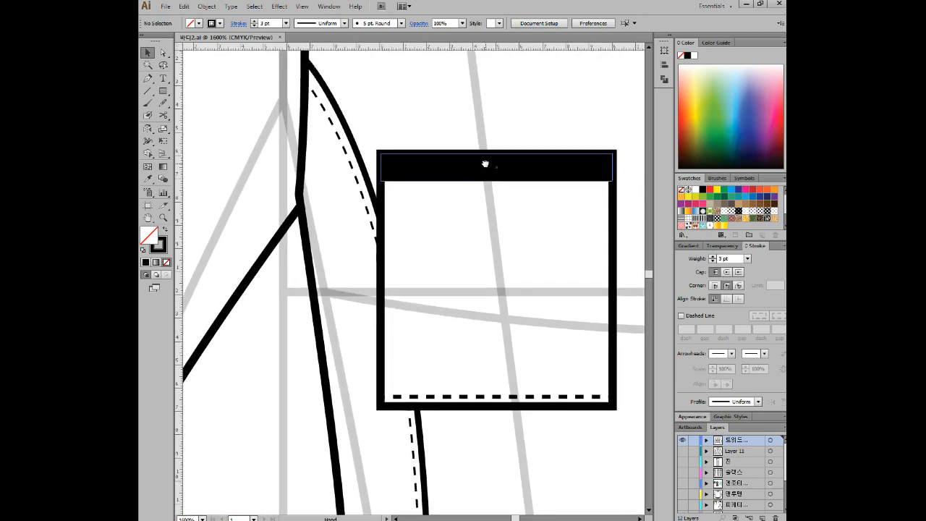
drag(484, 162, 486, 341)
drag(505, 129, 319, 312)
drag(528, 341, 318, 287)
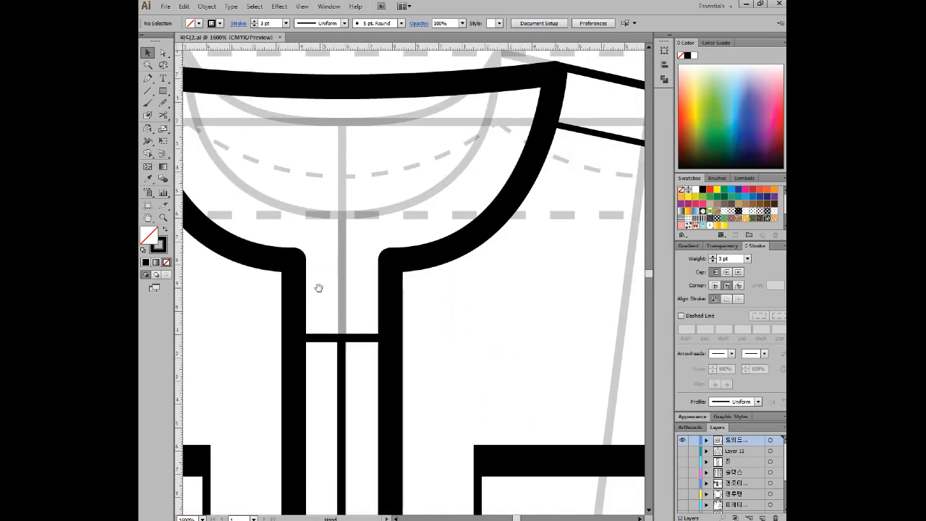
drag(604, 231, 450, 236)
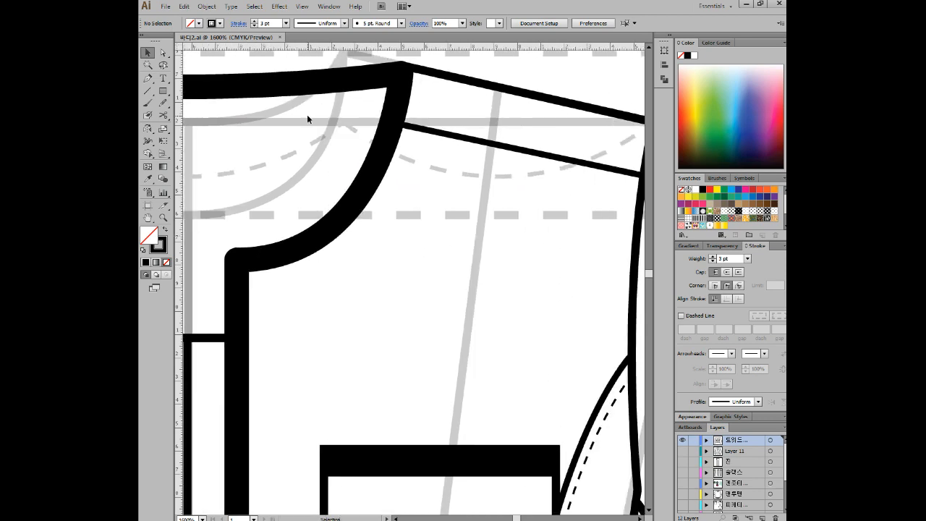
drag(336, 162, 542, 179)
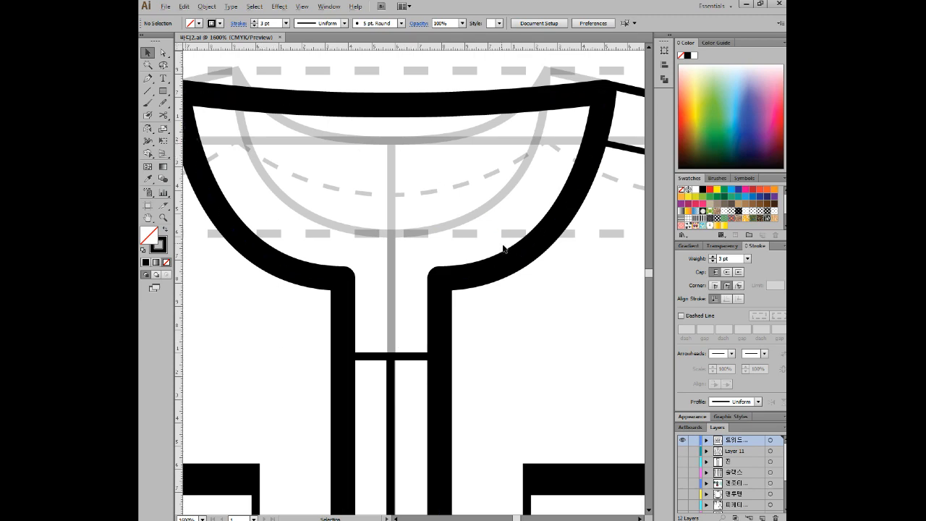
scroll(504, 249, down, 6)
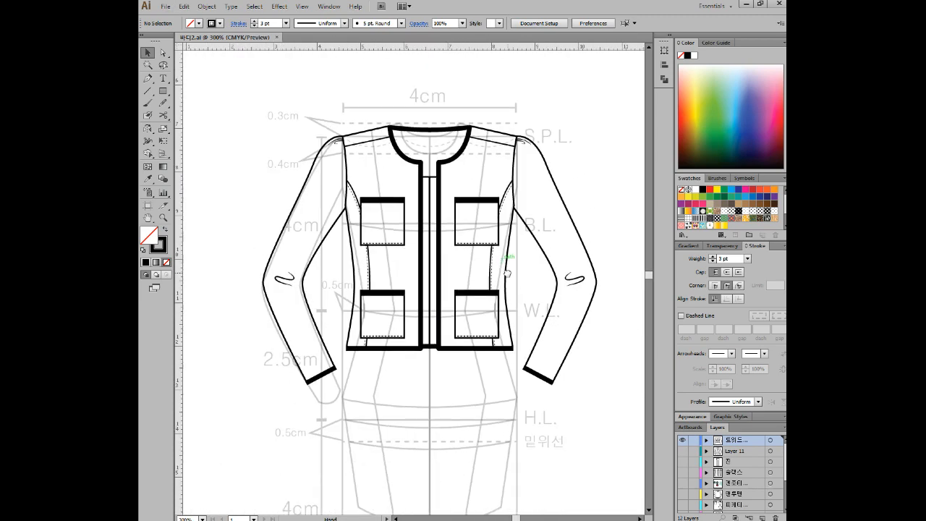
drag(506, 272, 505, 269)
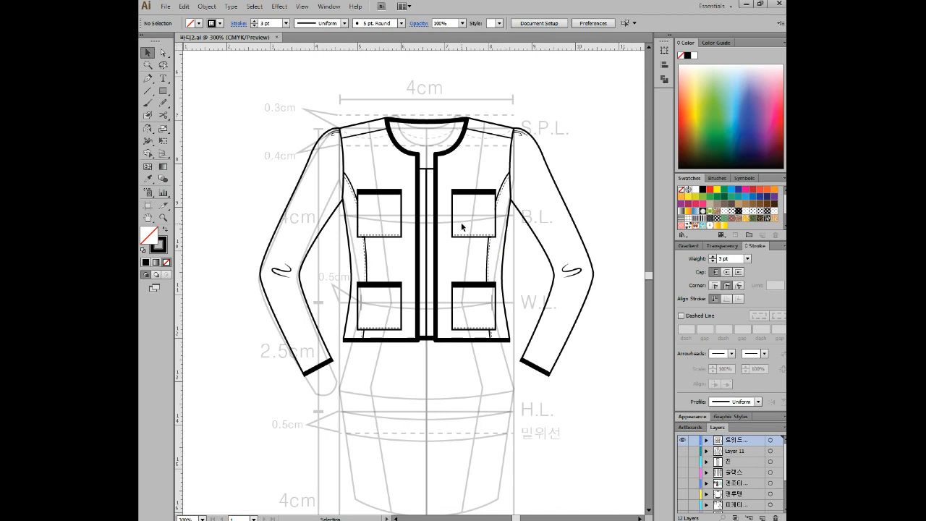
Step: Select the entire jacket flat, including both sleeves
drag(216, 84, 573, 402)
drag(214, 74, 586, 424)
key(a)
key(v)
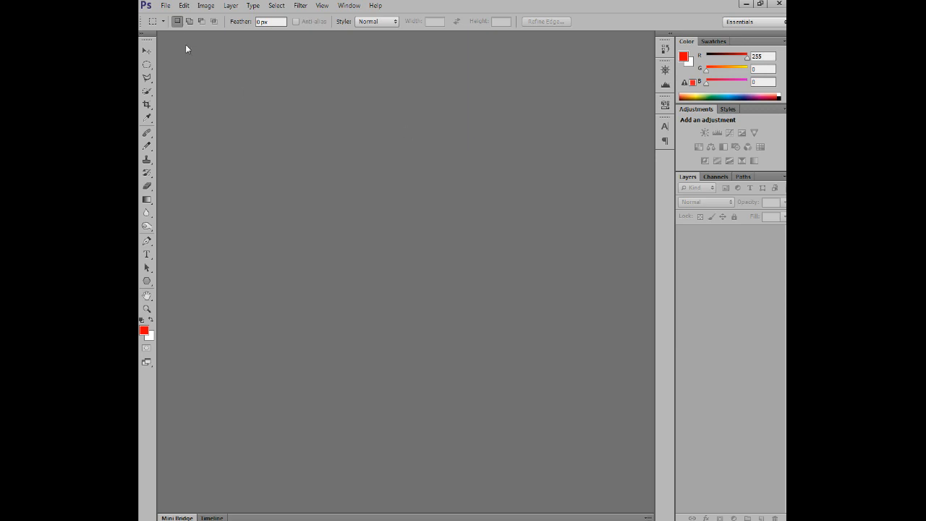
Step: Switch to Photoshop and start a new document with the International Paper preset at A4 size
click(165, 6)
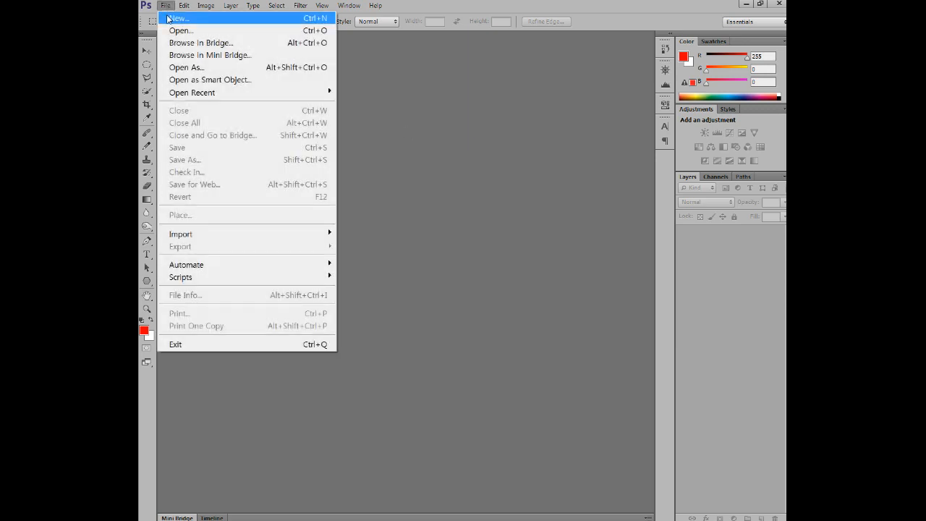
click(179, 18)
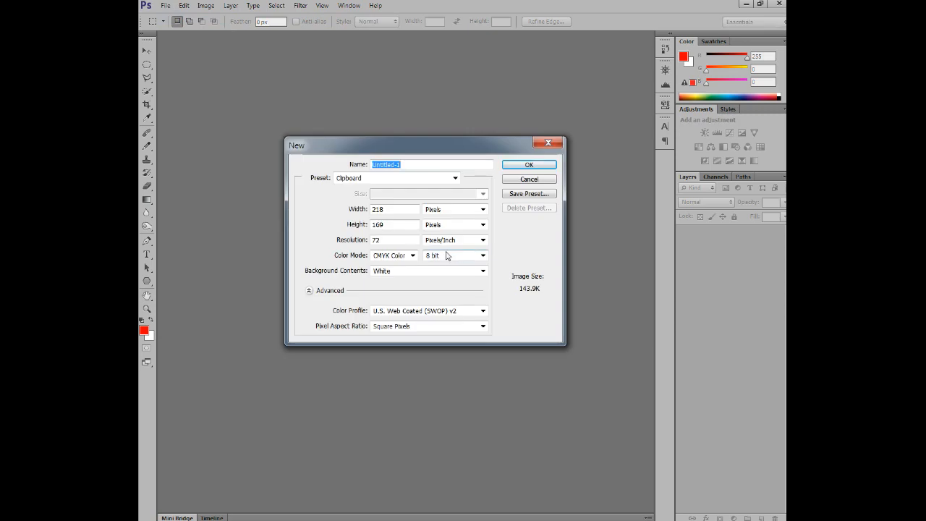
click(456, 148)
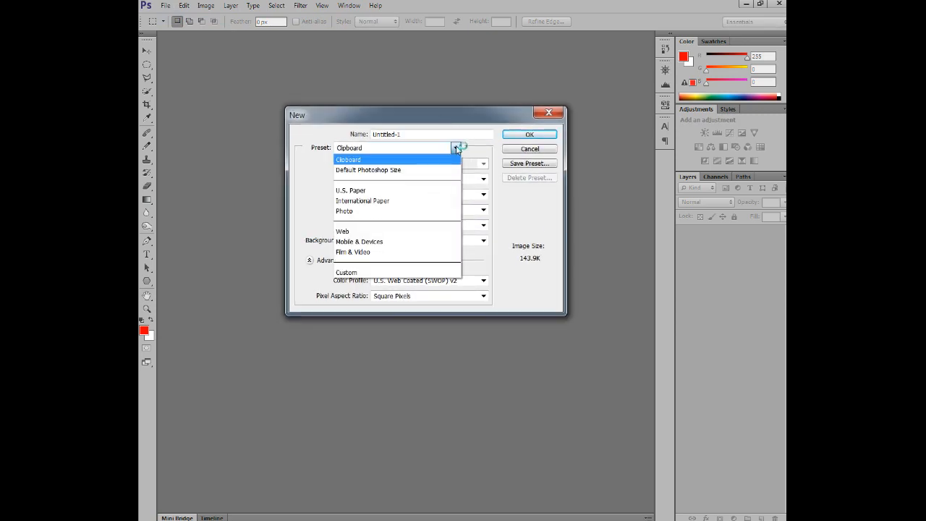
click(370, 201)
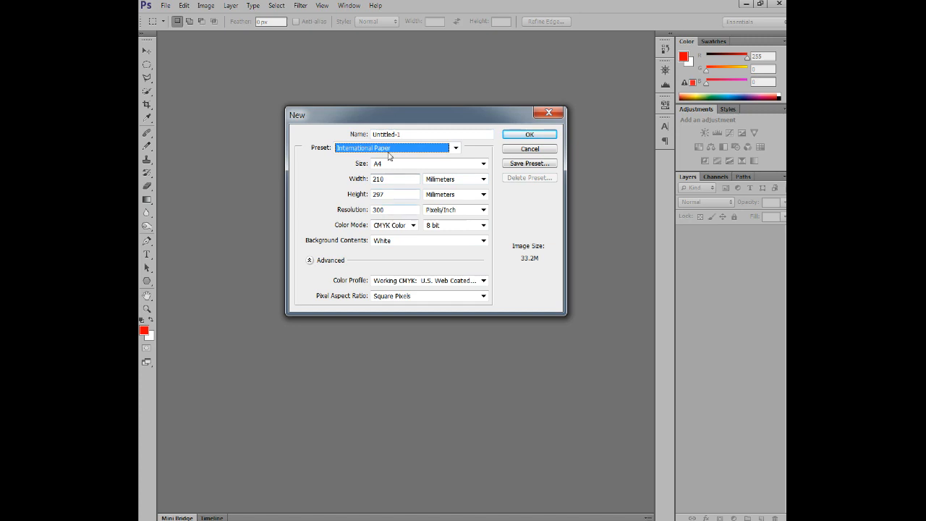
Step: Set the new document's resolution to 100 pixels/inch and its color mode to RGB Color
double_click(377, 210)
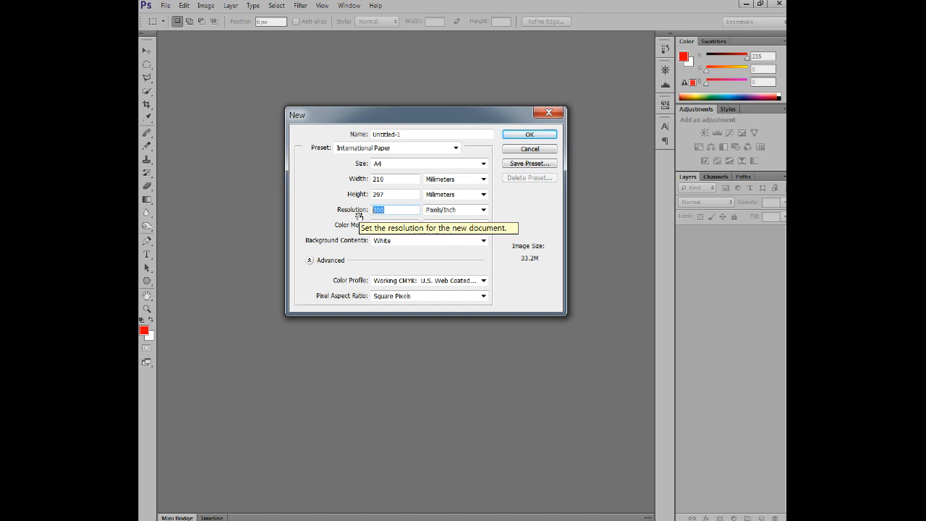
text(100)
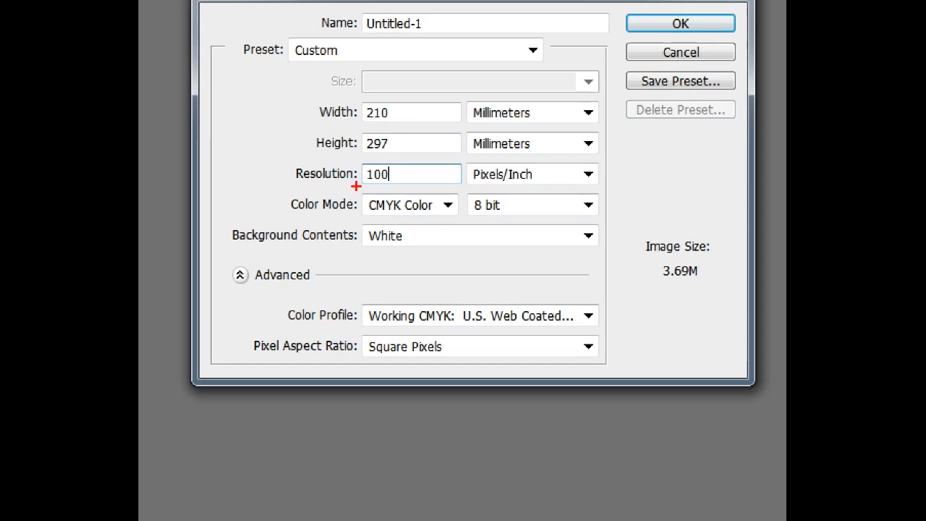
drag(355, 186, 460, 230)
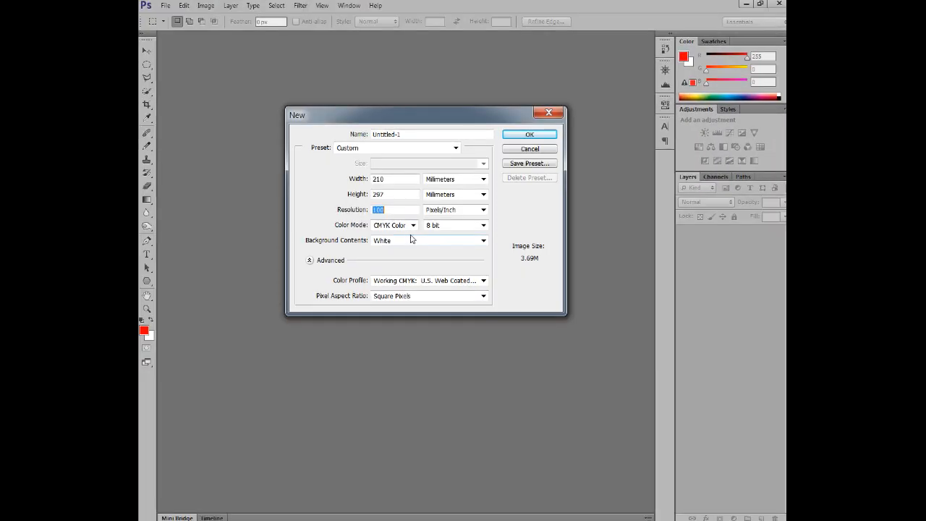
click(444, 208)
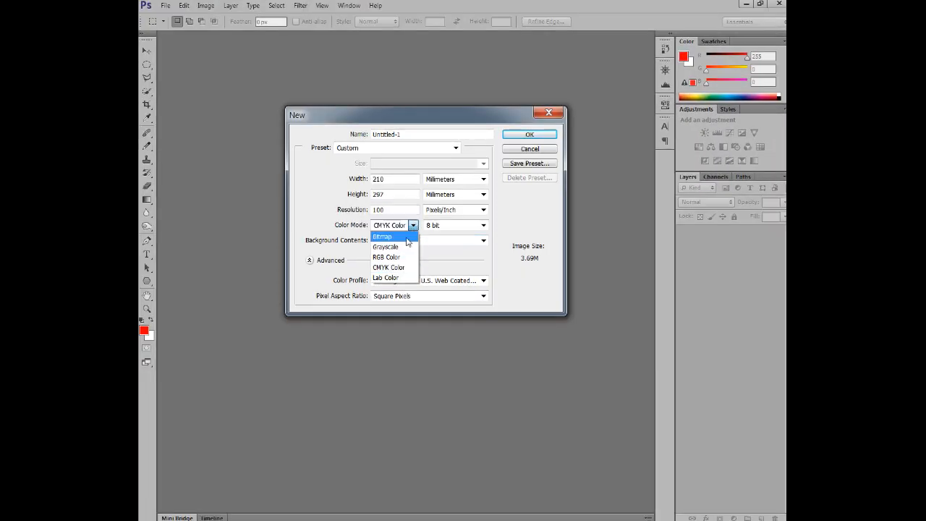
click(409, 257)
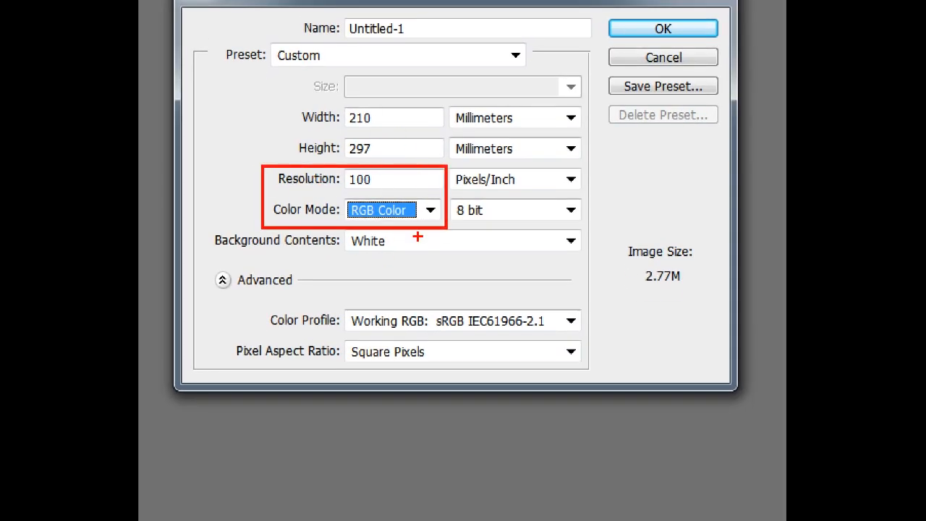
Step: Create the new document with the current settings and move its window to the middle of the workspace
key(shift+Tab)
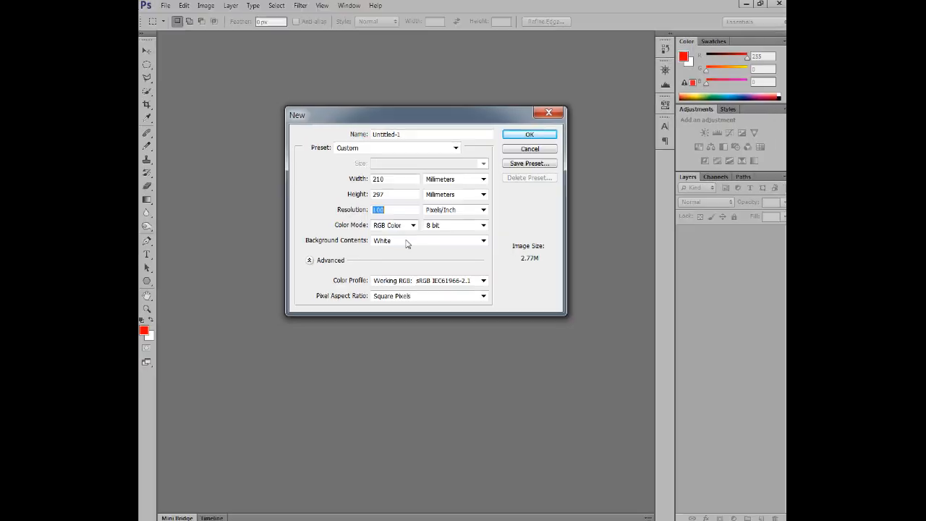
click(529, 134)
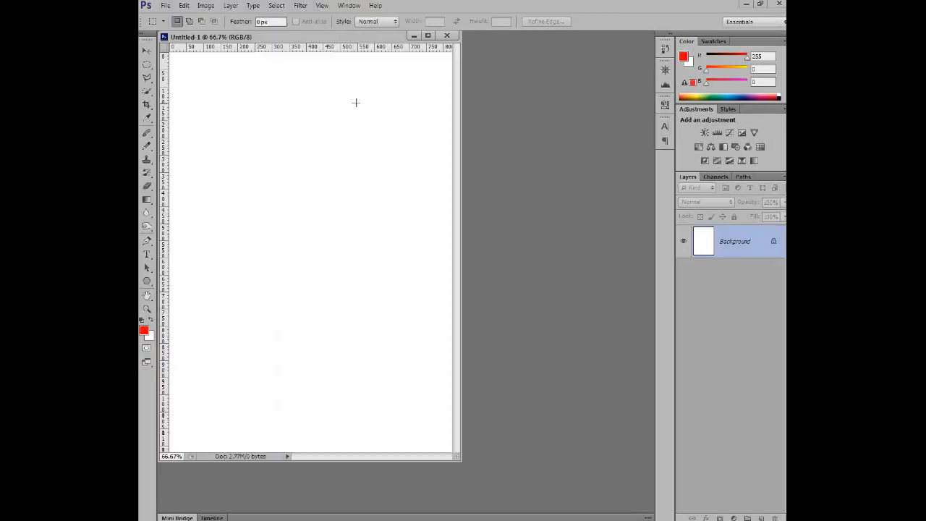
drag(311, 37, 387, 51)
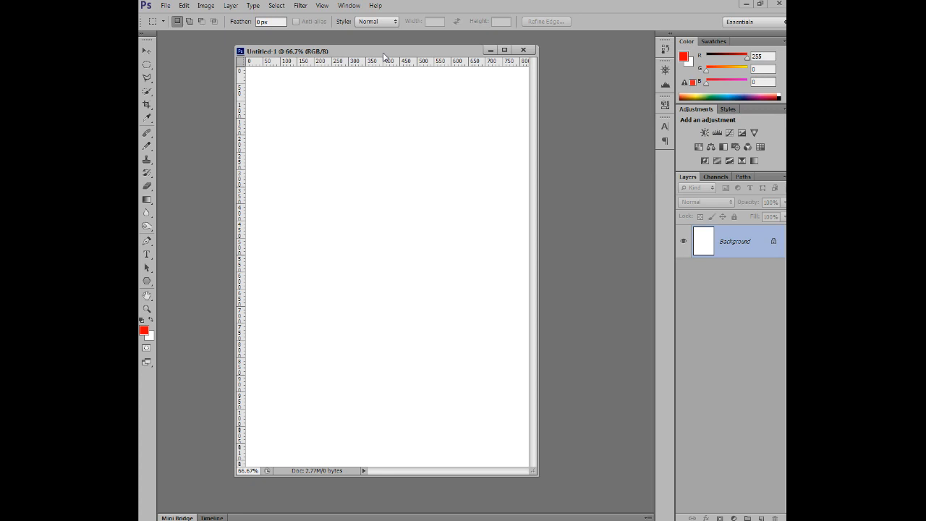
click(384, 53)
Step: Rotate the canvas 90° clockwise to landscape and enlarge the document window to show the whole page
click(209, 7)
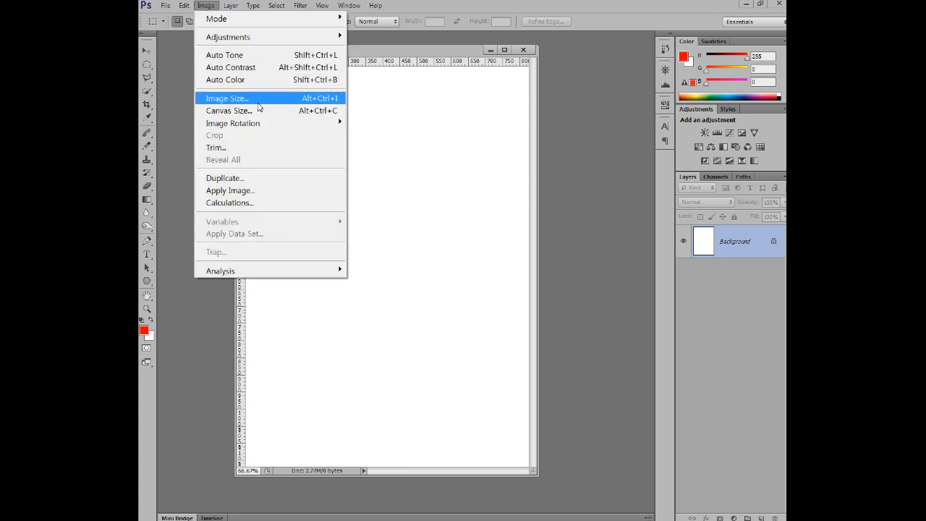
mouse_move(269, 123)
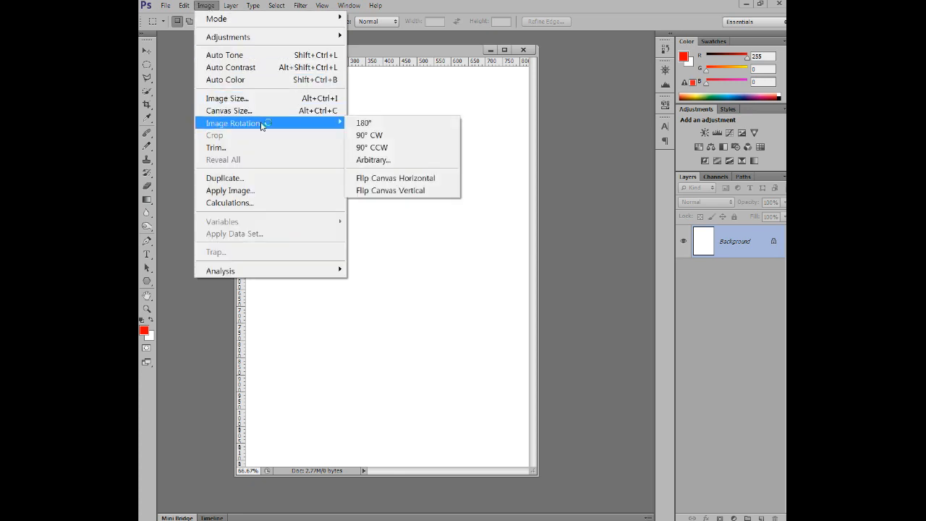
click(404, 136)
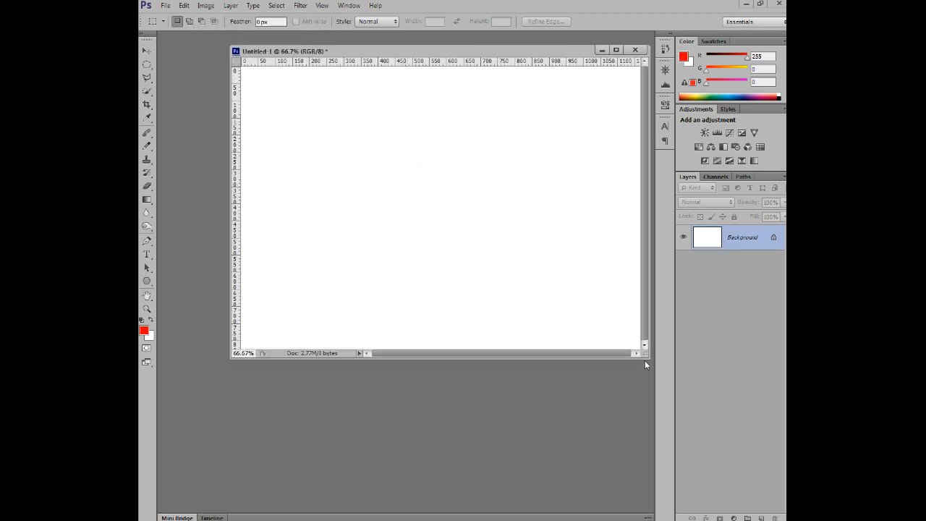
drag(645, 356, 691, 409)
drag(530, 54, 461, 75)
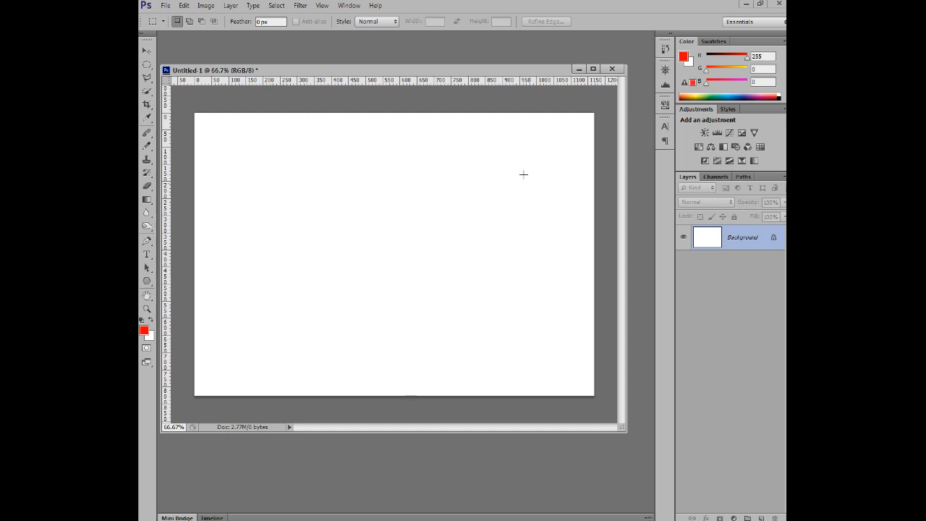
Step: Paste the jacket flat as a Smart Object, enlarge it and place it in the upper right of the page
key(ctrl+v)
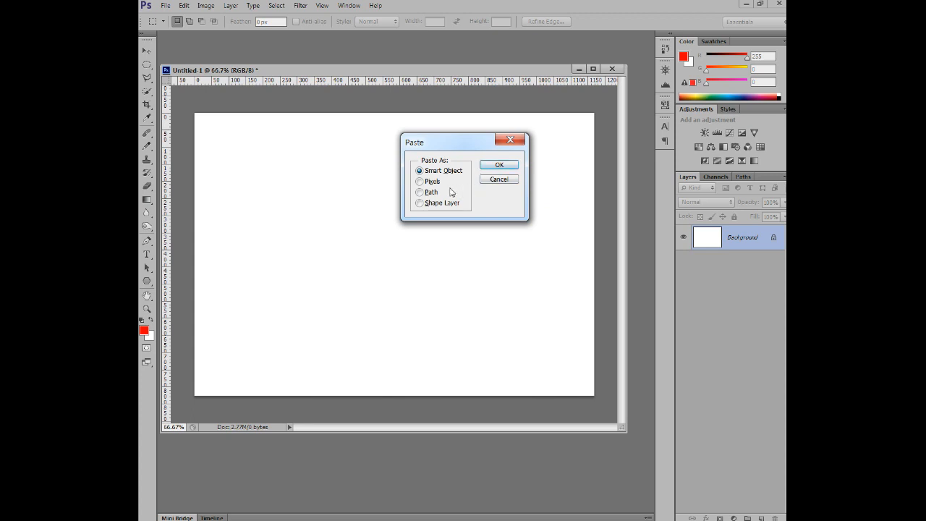
click(498, 165)
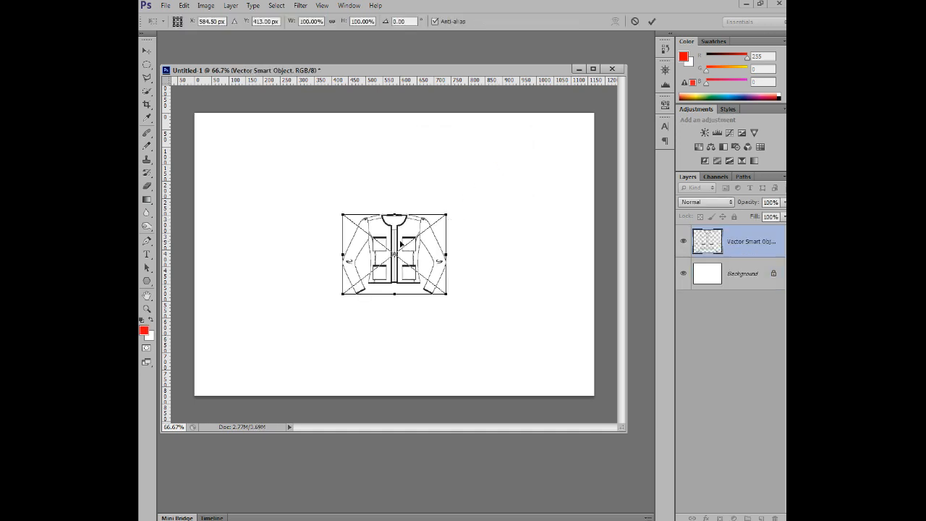
drag(446, 214, 480, 190)
drag(418, 232, 511, 193)
key(Return)
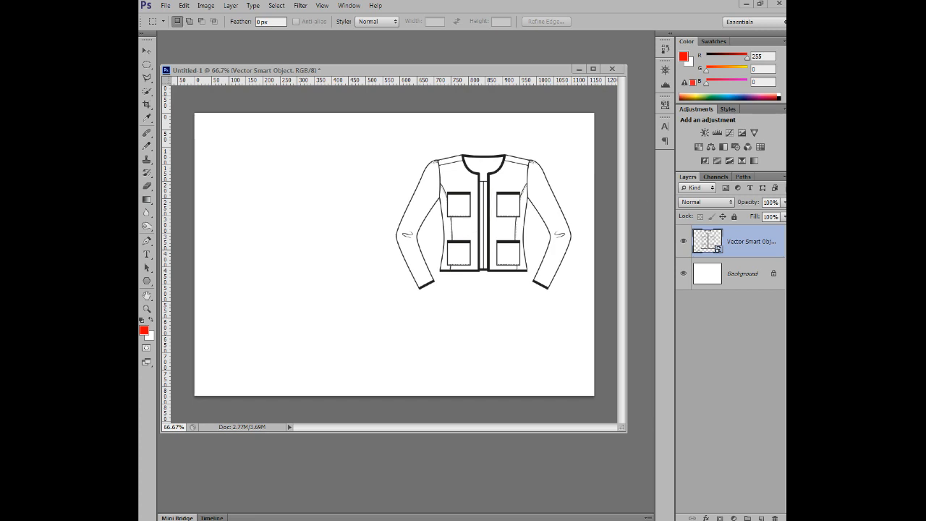
Step: Copy the entire herringbone tweed swatch from the fabric document and minimize that document
key(ctrl+Tab)
key(v)
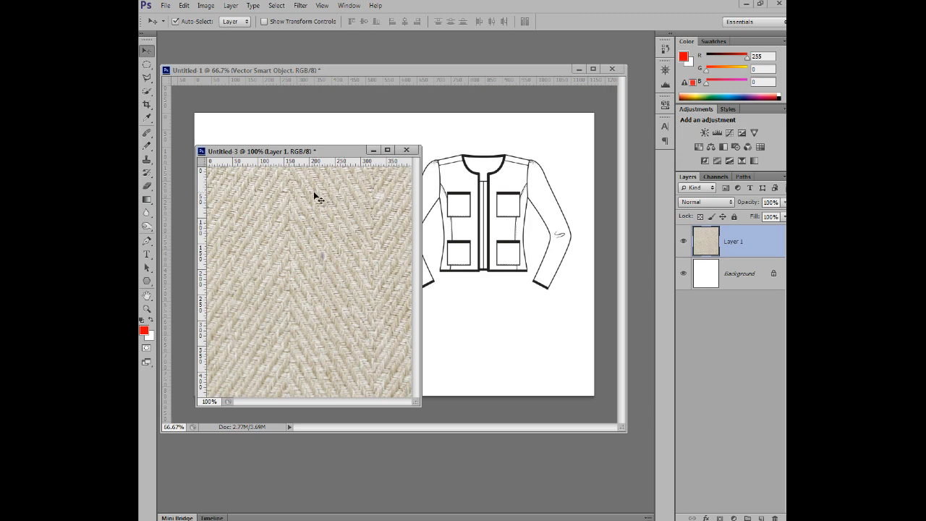
key(ctrl+a)
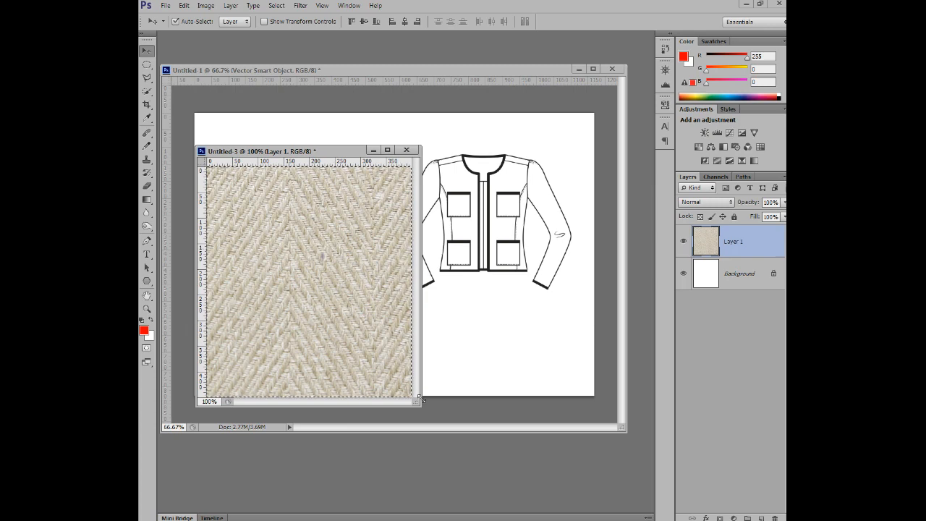
drag(418, 404, 479, 467)
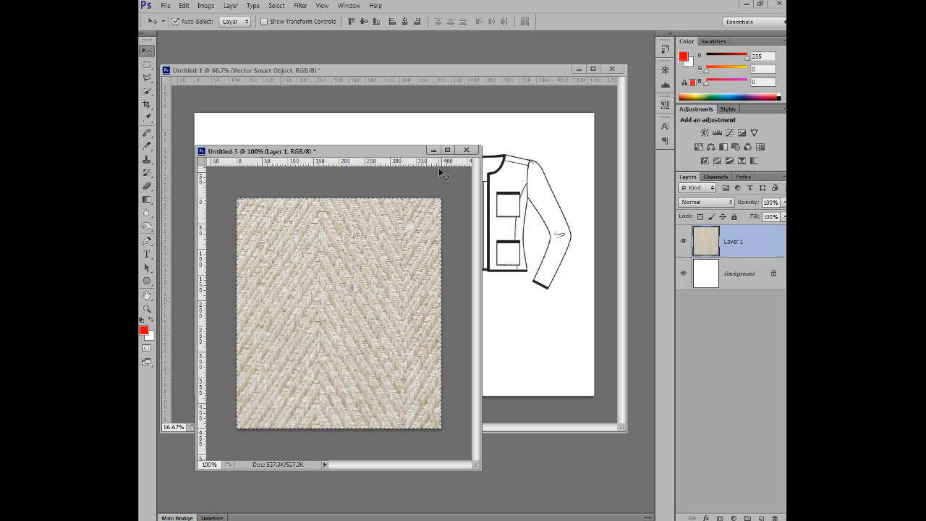
click(433, 150)
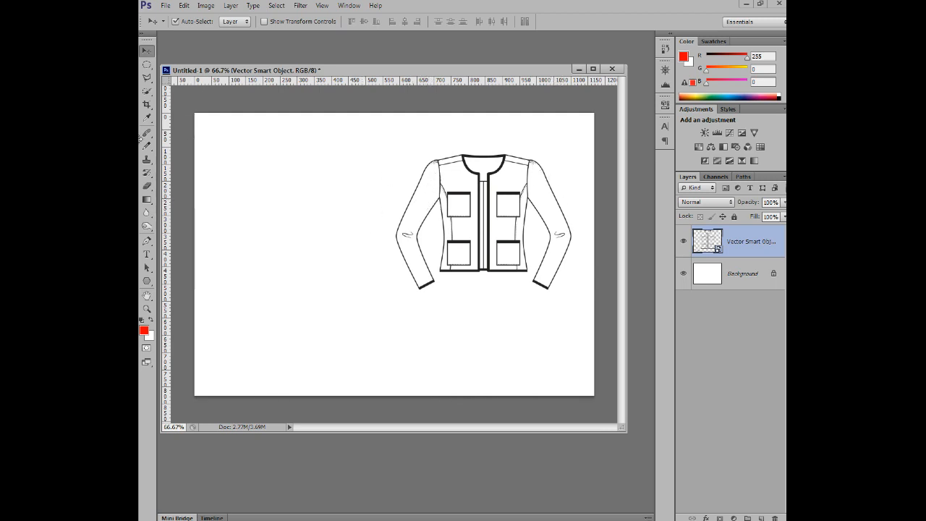
Step: Select the jacket's left sleeve with the Magic Wand tool and check the selection edge at the shoulder cap
click(149, 91)
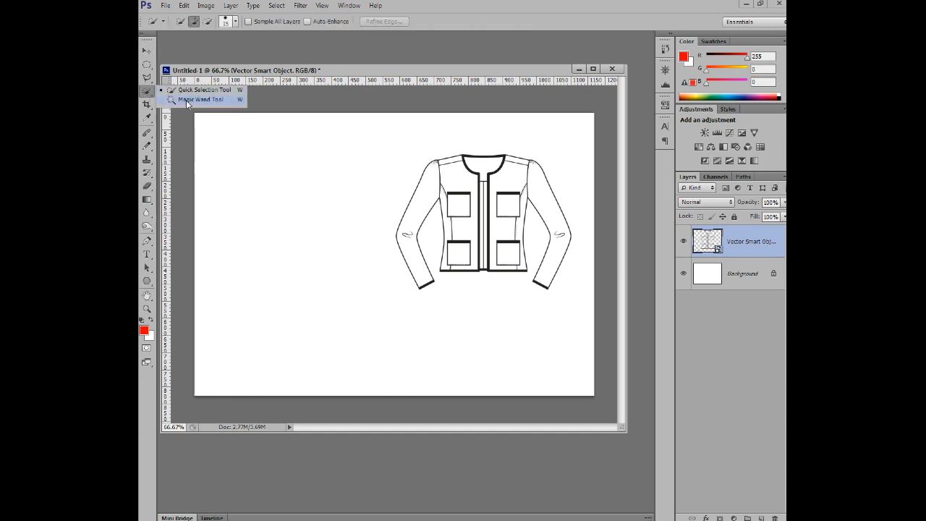
click(186, 100)
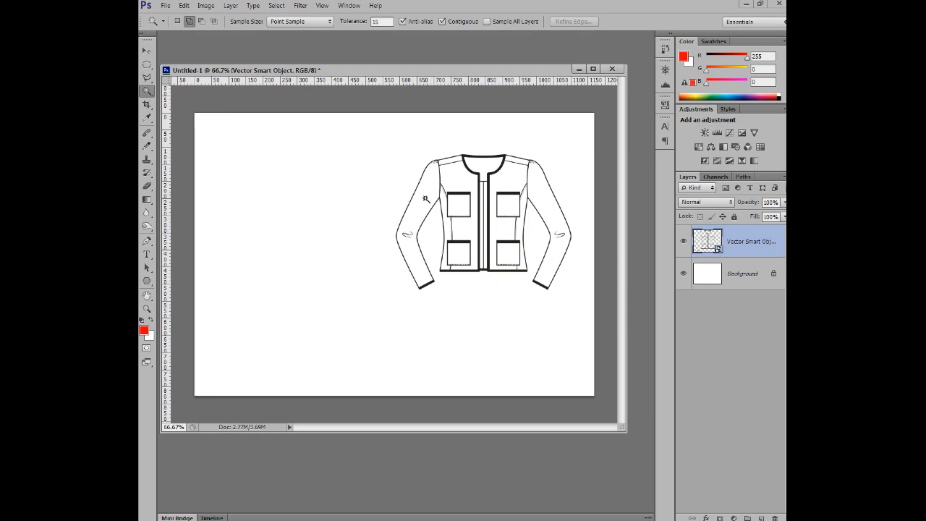
click(420, 209)
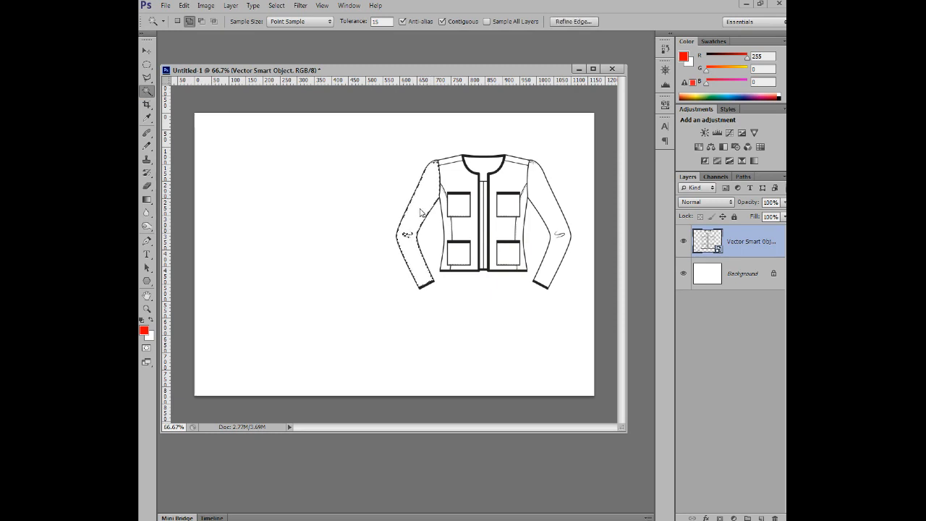
scroll(431, 221, up, 5)
scroll(429, 213, up, 1)
scroll(442, 195, up, 3)
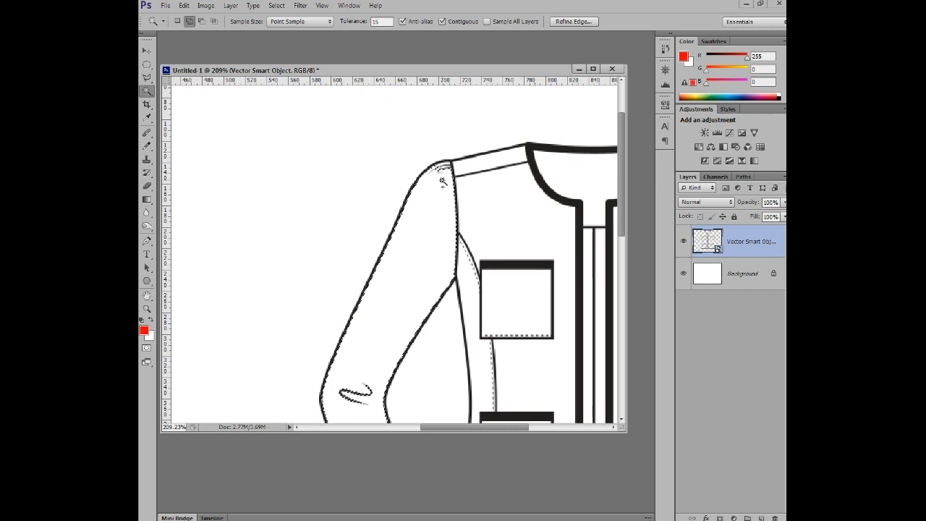
scroll(443, 181, up, 4)
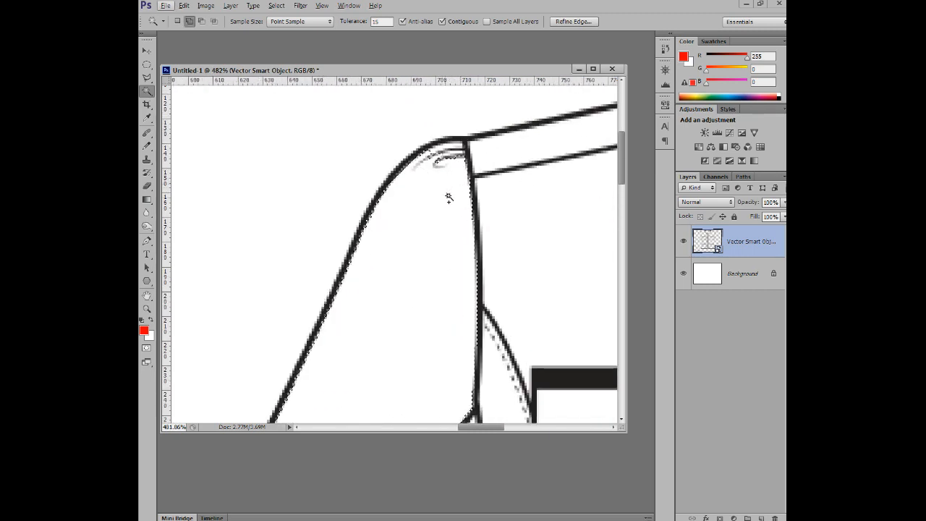
scroll(419, 214, down, 7)
scroll(420, 215, down, 1)
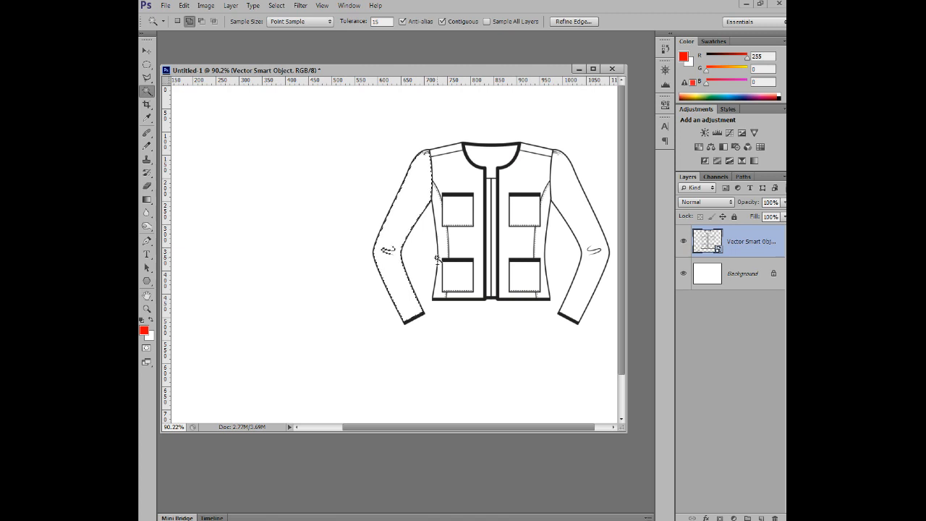
Step: Clear the selection, set the Magic Wand tolerance to 30 and select only the left sleeve again
key(ctrl+d)
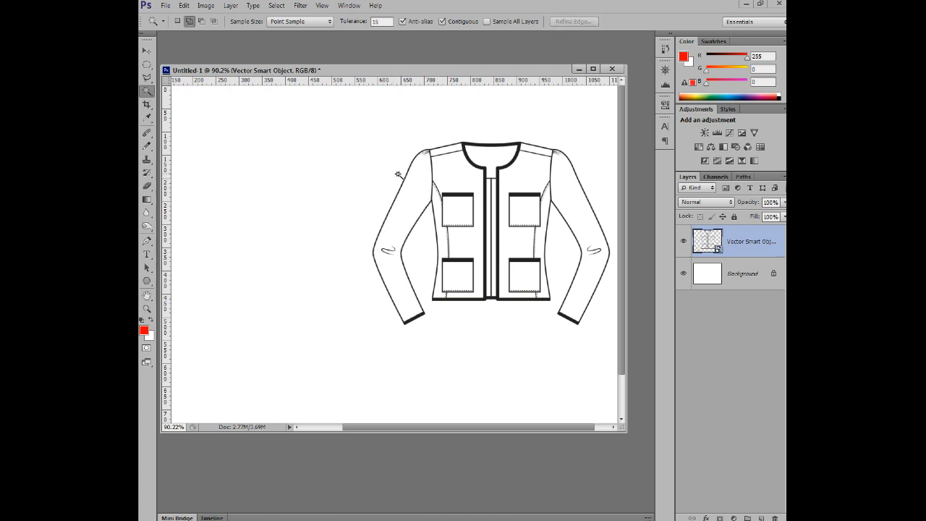
double_click(380, 22)
text(30)
click(418, 187)
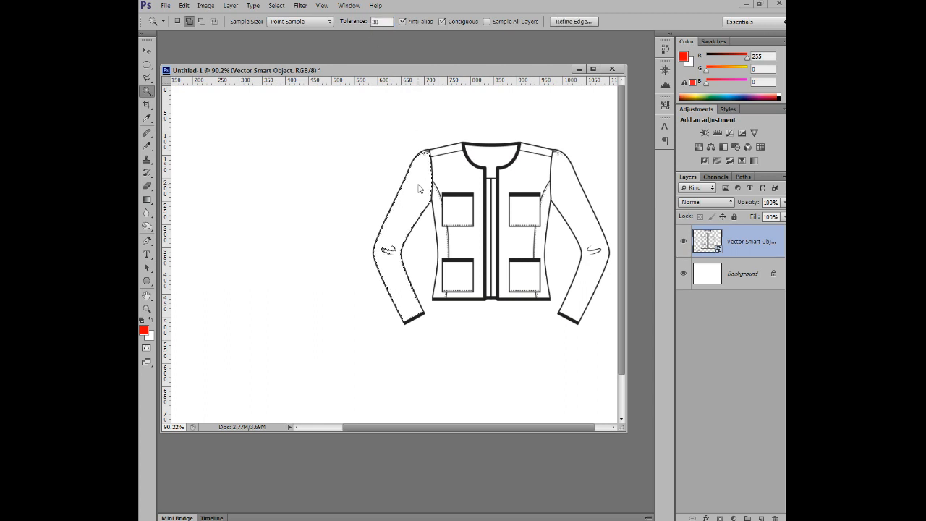
click(536, 186)
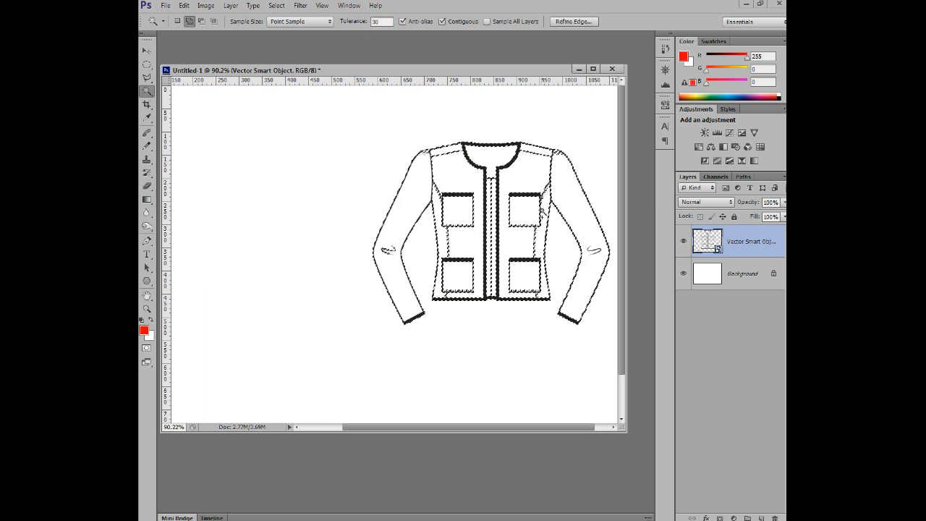
key(ctrl+z)
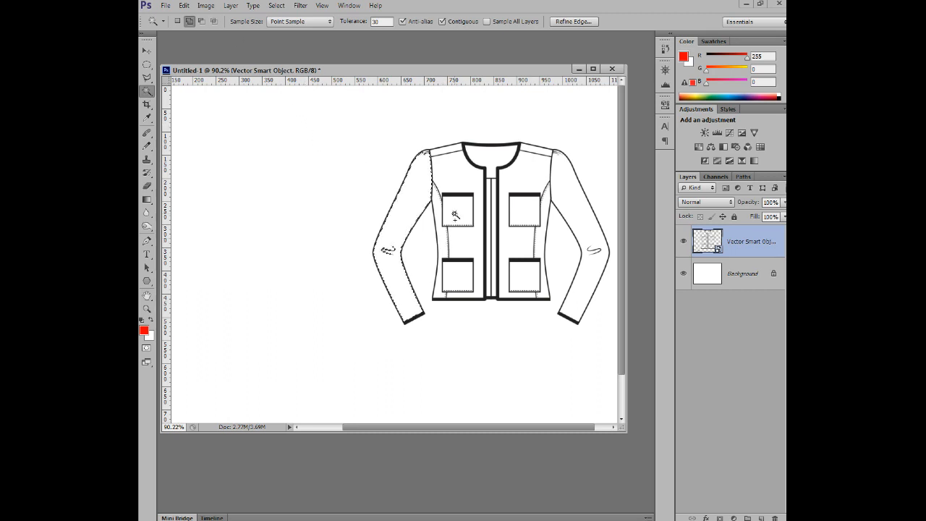
key(ctrl+d)
click(430, 173)
click(203, 6)
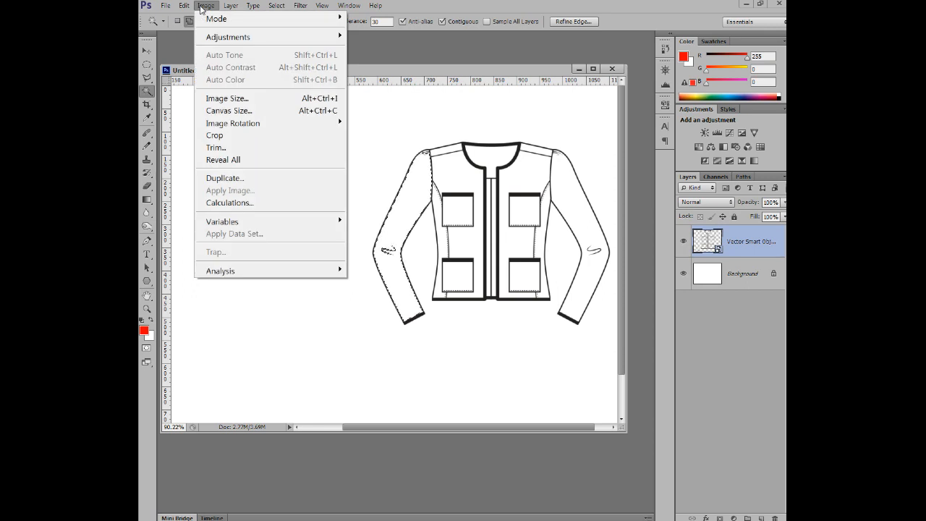
mouse_move(177, 11)
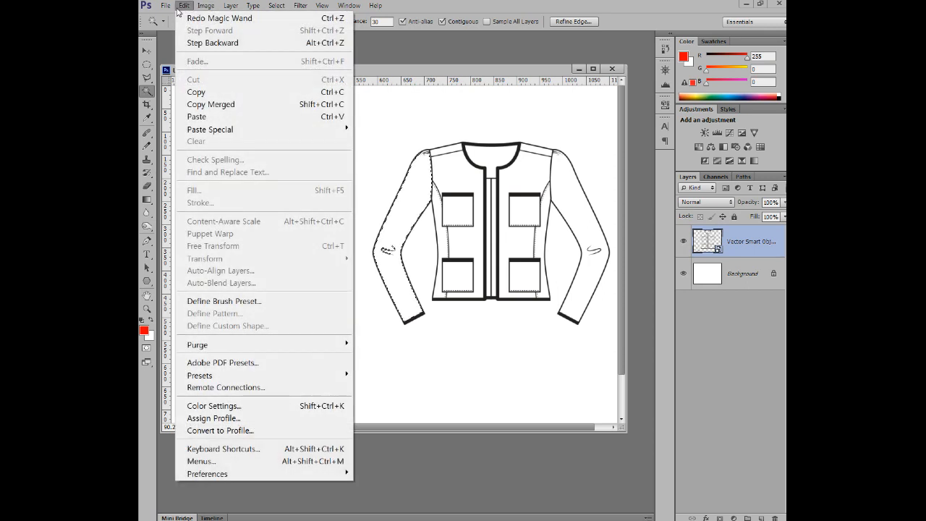
click(182, 6)
click(183, 7)
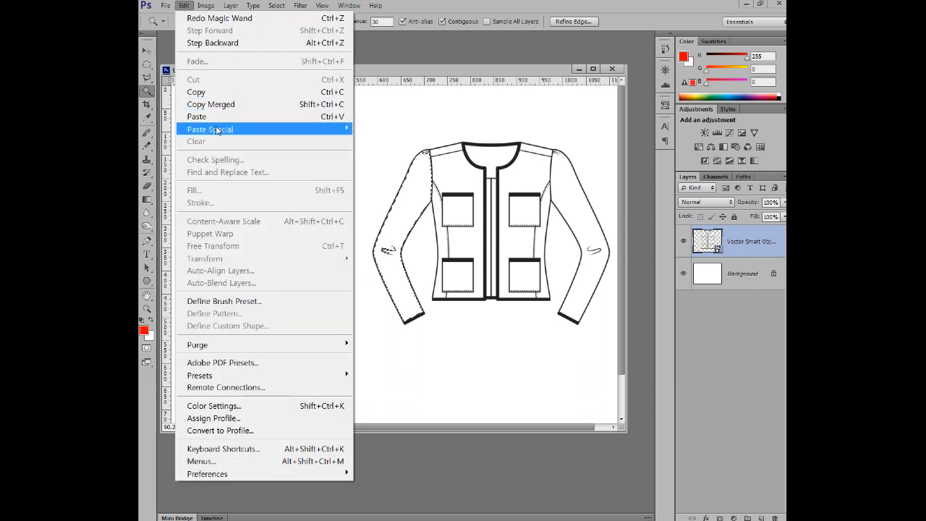
mouse_move(217, 132)
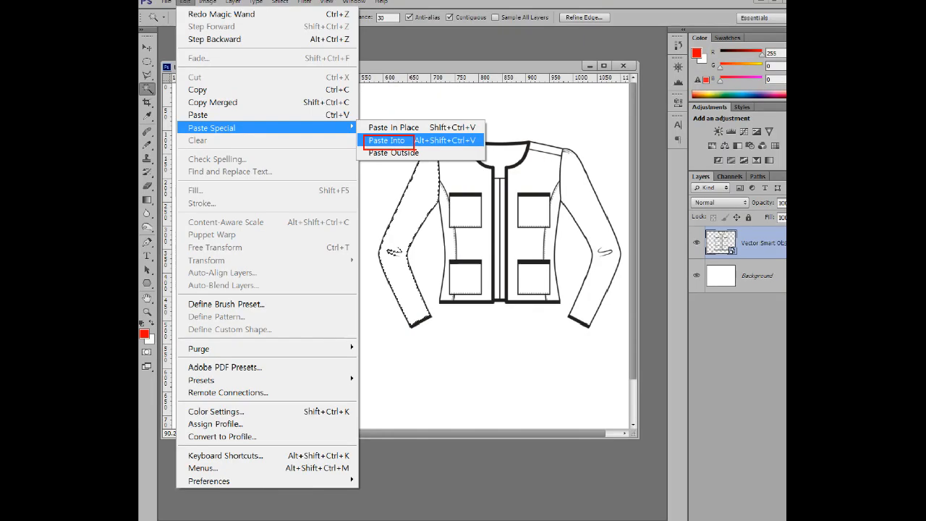
key(Escape)
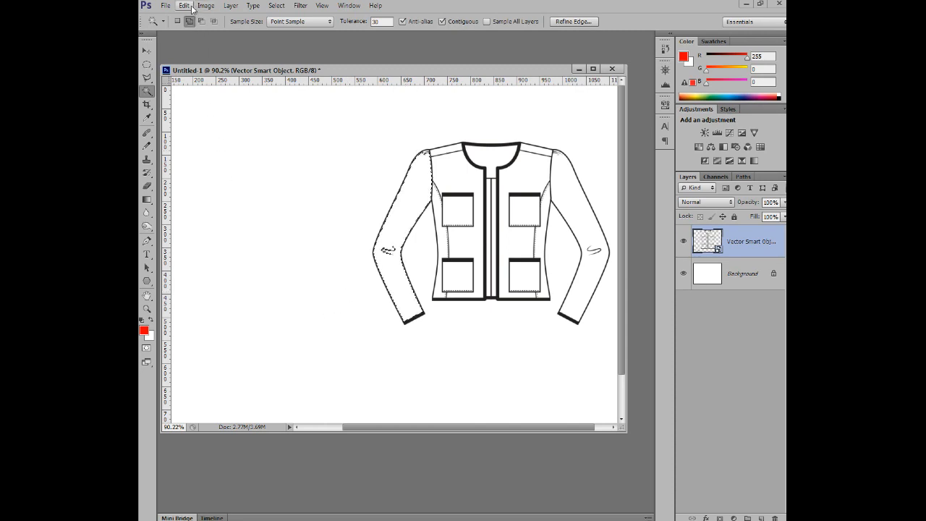
Step: Paste the copied herringbone tweed into the left sleeve selection with Paste Into
click(184, 5)
mouse_move(207, 130)
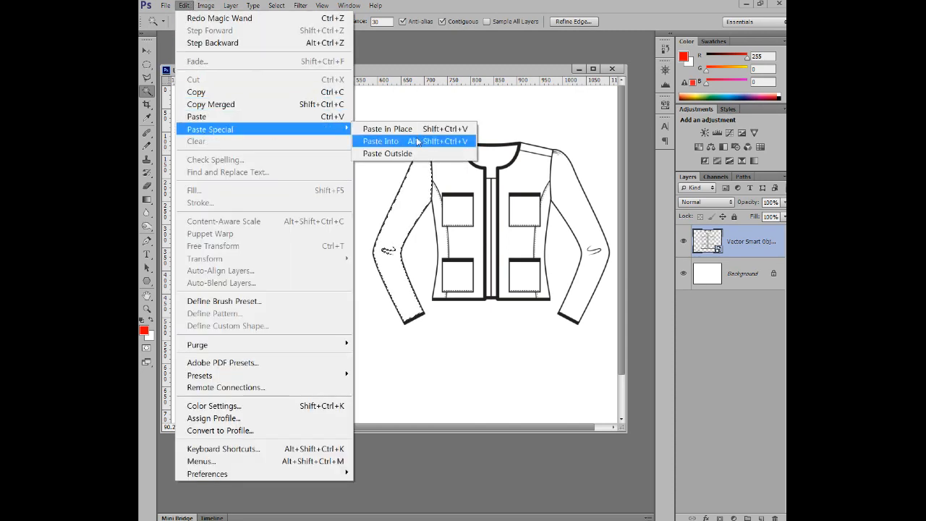
click(380, 141)
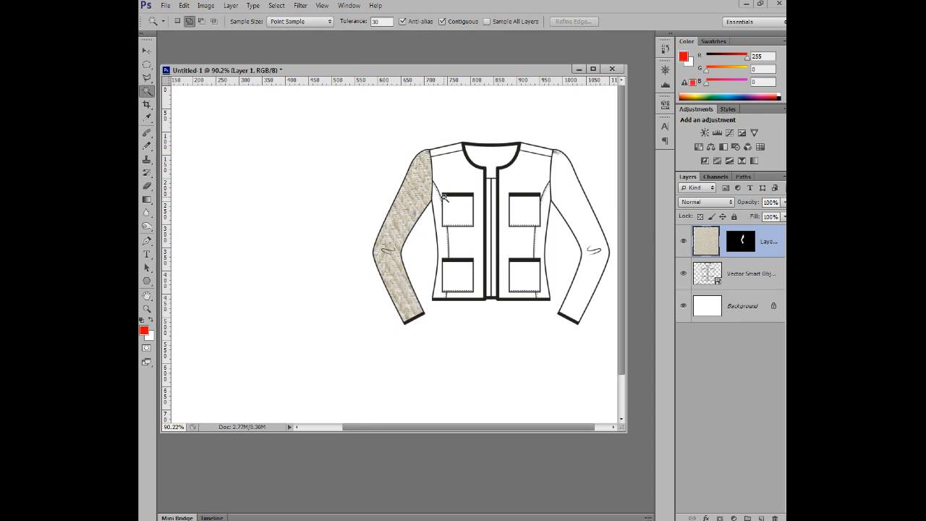
Step: Scale the tweed to about 47% over the upper left sleeve and place a copy below it to fill the lower sleeve
click(146, 51)
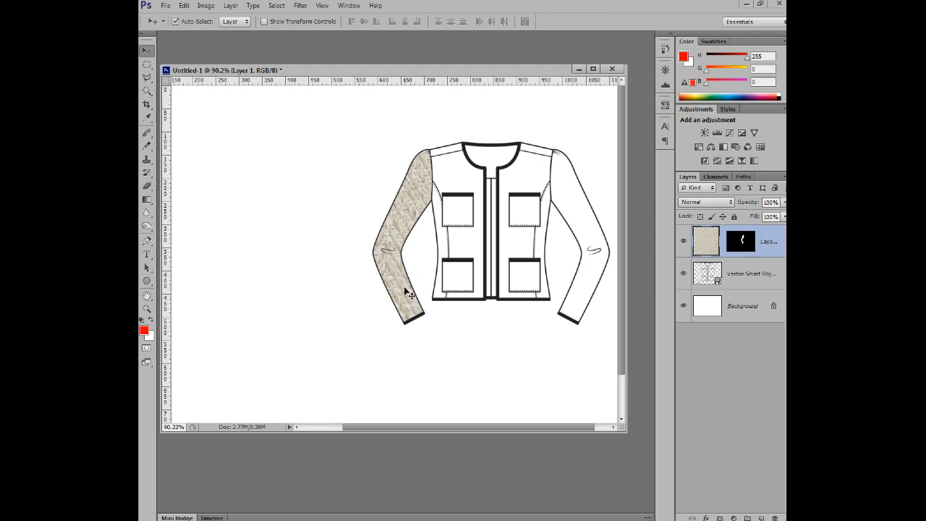
key(ctrl+t)
drag(314, 346, 357, 290)
drag(417, 266, 434, 225)
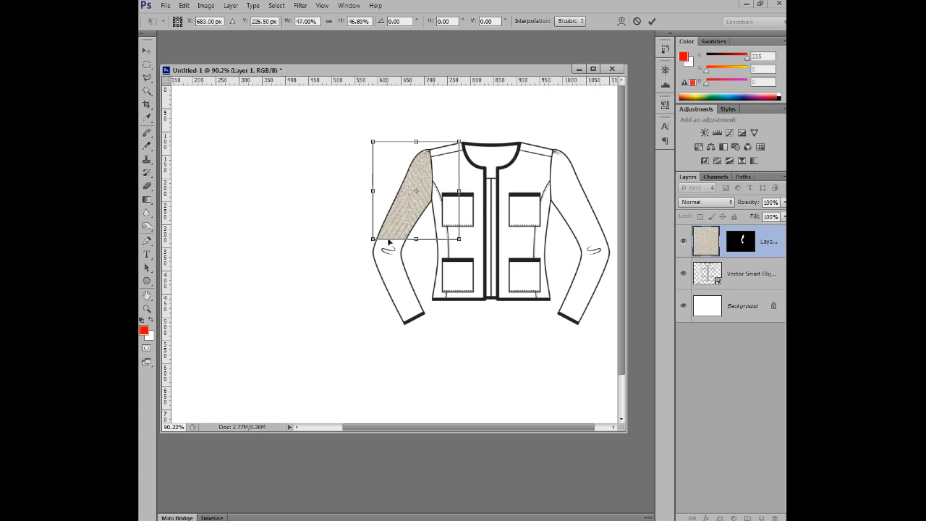
key(Return)
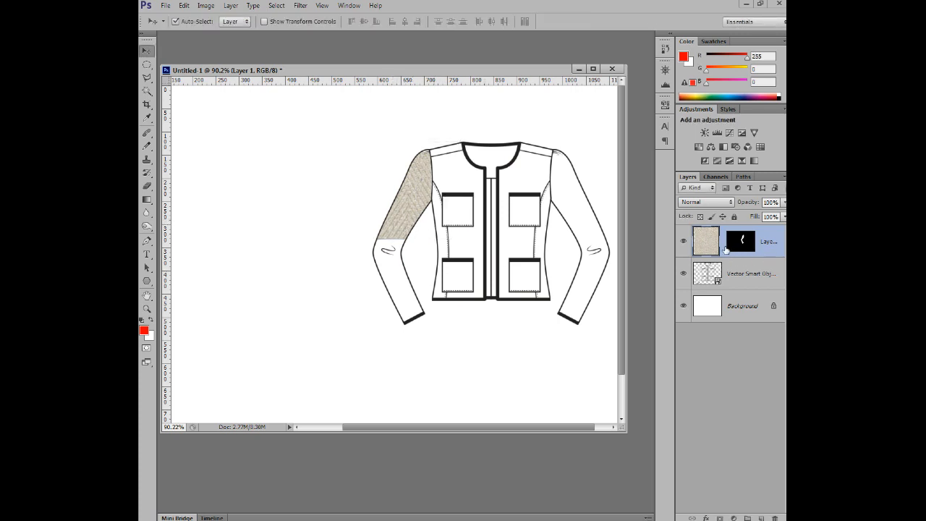
drag(400, 187, 393, 311)
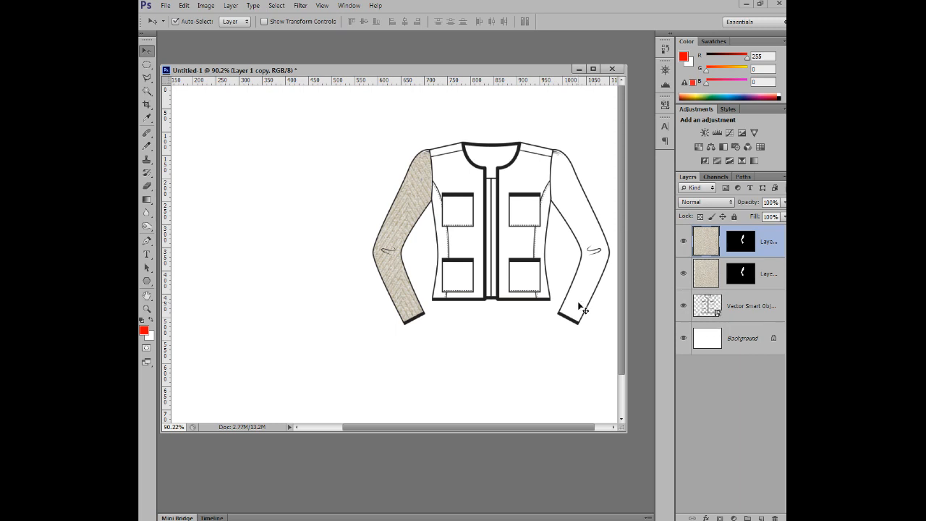
Step: Delete both masked tweed layers from the left sleeve, keeping the jacket's Vector Smart Object layer
click(750, 307)
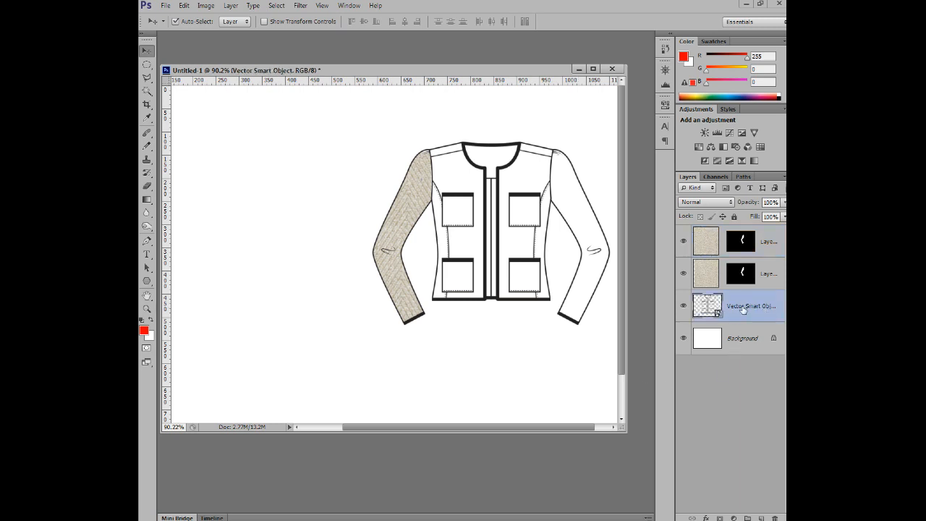
click(767, 242)
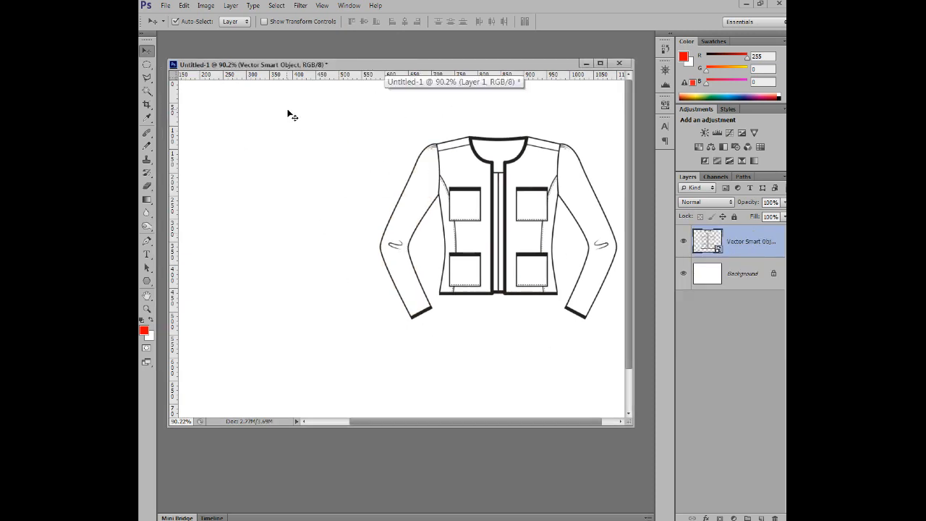
Step: Try selecting the left sleeve using the Magic Wand with Contiguous turned off, and clear that selection
click(146, 93)
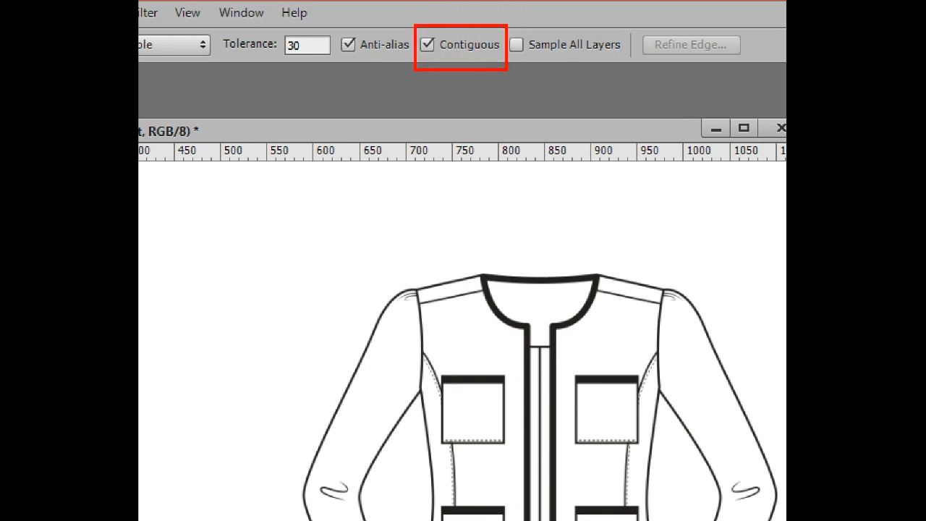
mouse_move(448, 55)
mouse_down()
mouse_move(426, 50)
mouse_move(426, 37)
mouse_move(458, 33)
mouse_move(442, 66)
mouse_up()
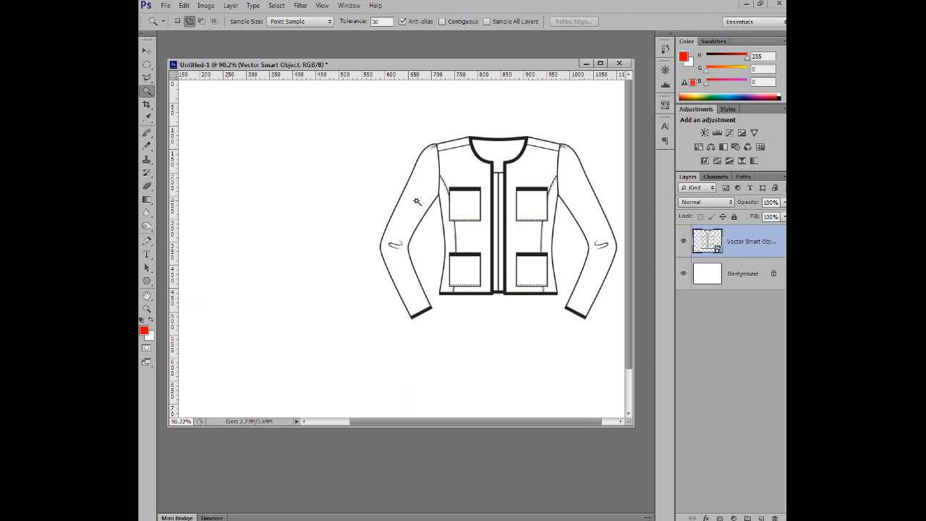
click(416, 202)
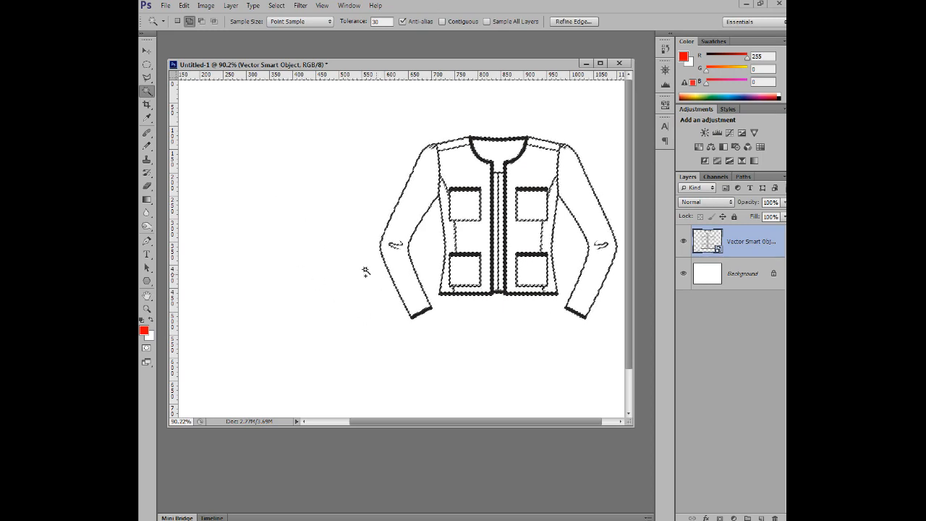
scroll(384, 277, down, 1)
scroll(385, 277, down, 1)
key(ctrl+d)
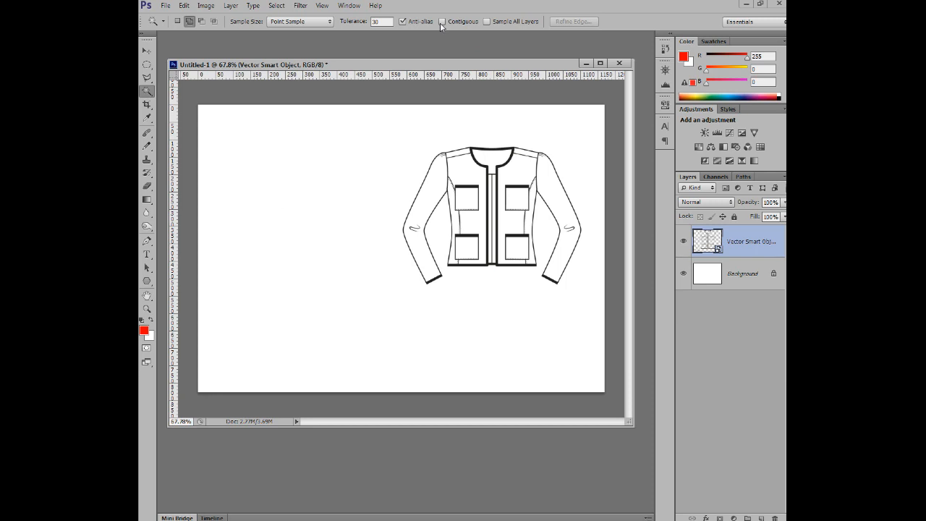
Step: Turn Contiguous back on and select only the jacket's left sleeve with the Magic Wand
scroll(426, 219, up, 2)
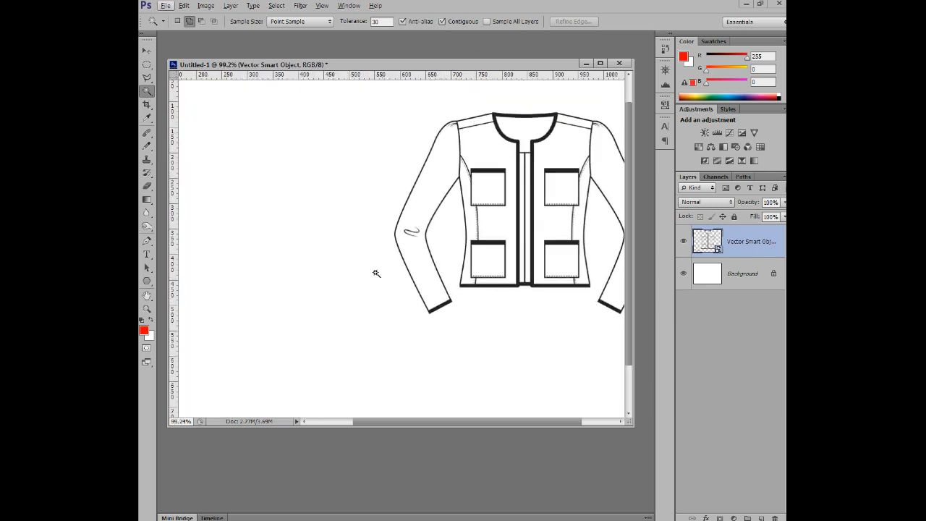
click(432, 177)
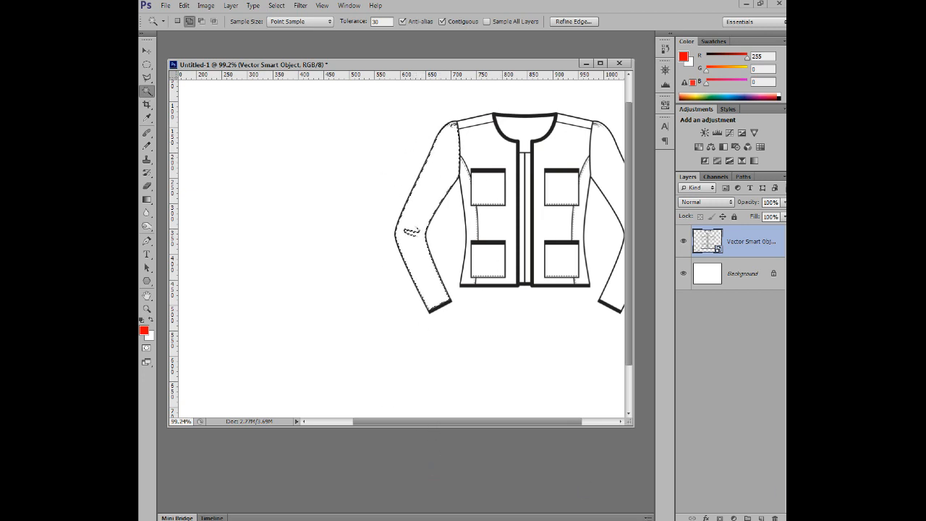
key(ctrl+d)
Step: Copy a rectangular area of the herringbone tweed from the Untitled-3 document and return to the jacket document
key(ctrl+Tab)
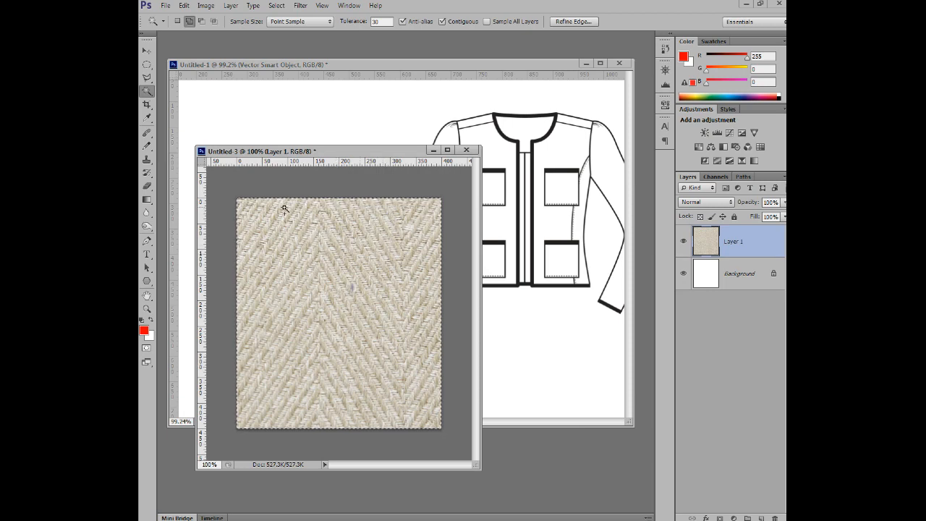
click(147, 68)
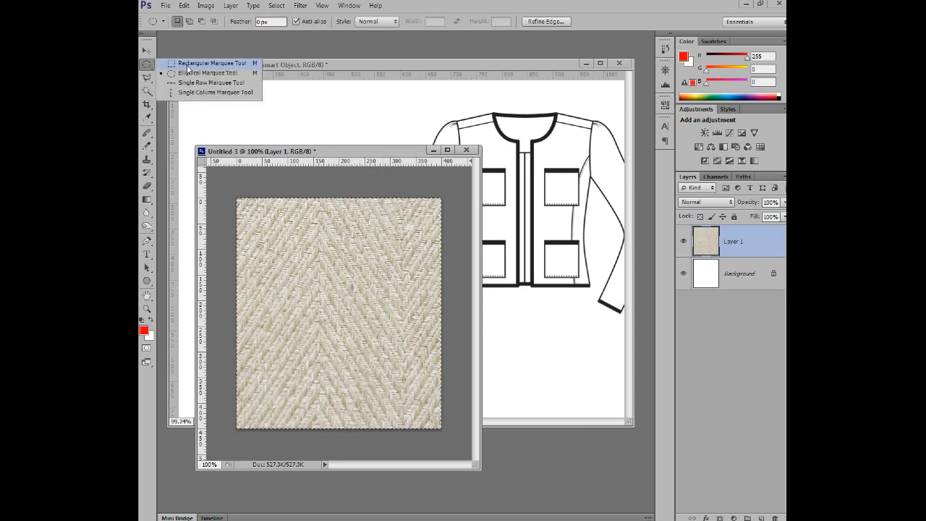
click(210, 65)
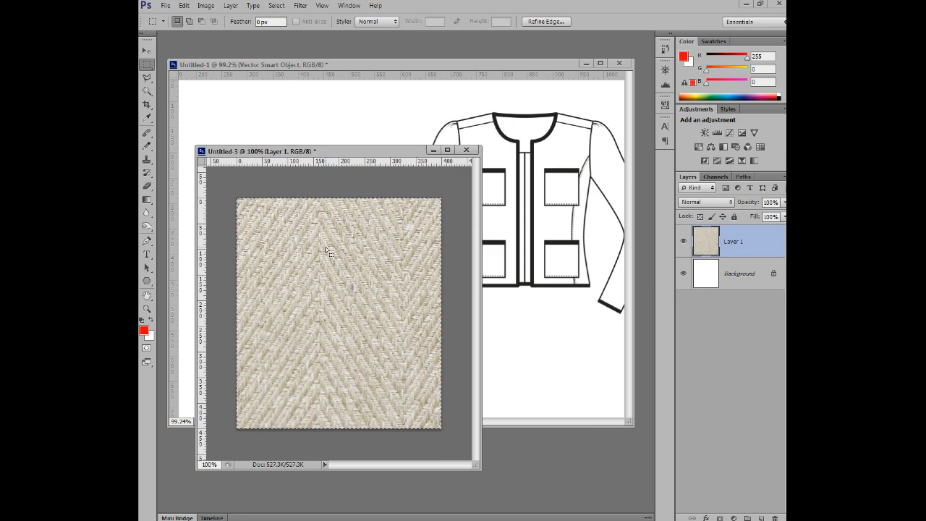
click(254, 359)
drag(254, 360, 387, 432)
click(402, 64)
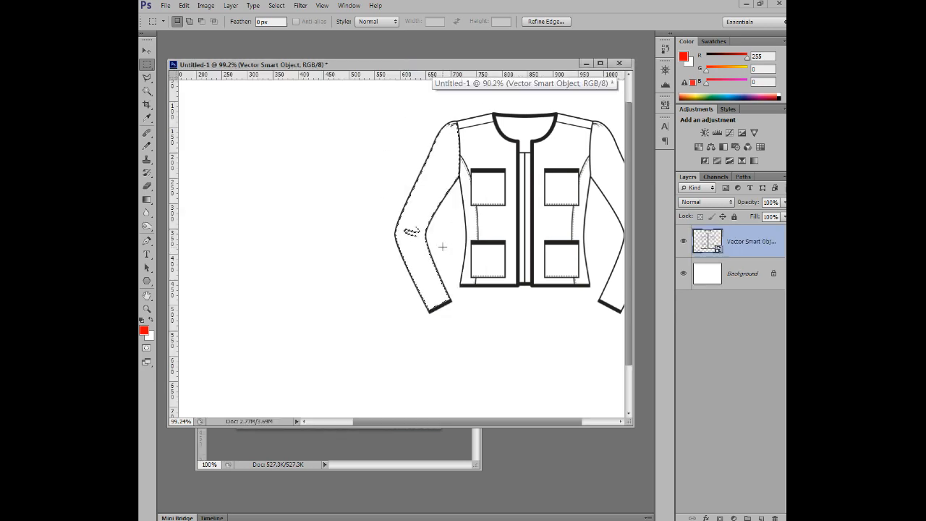
Step: Paste the copied tweed piece into the left sleeve selection with Paste Into
click(184, 8)
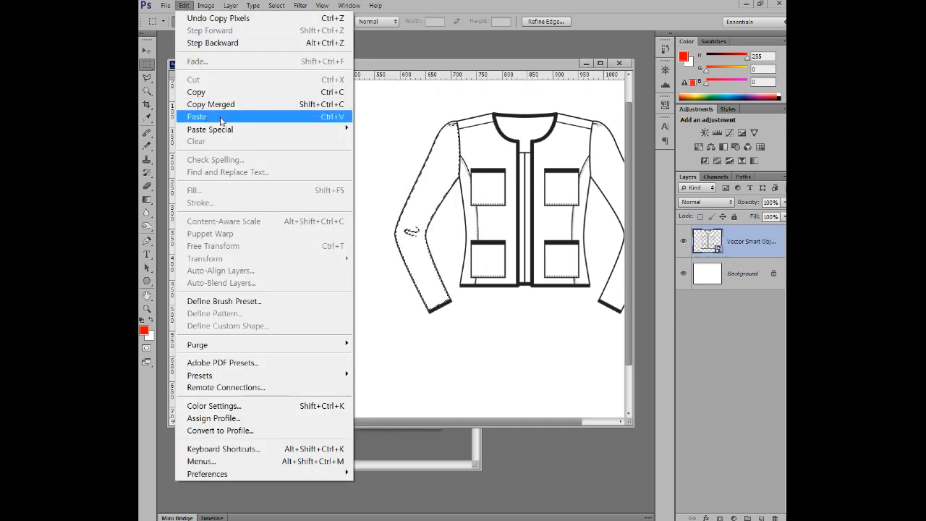
mouse_move(224, 129)
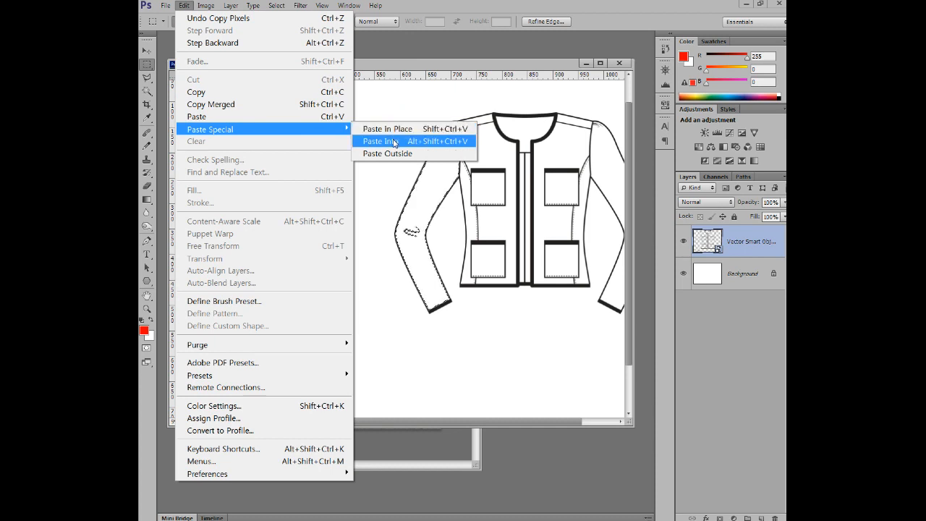
click(393, 142)
click(394, 142)
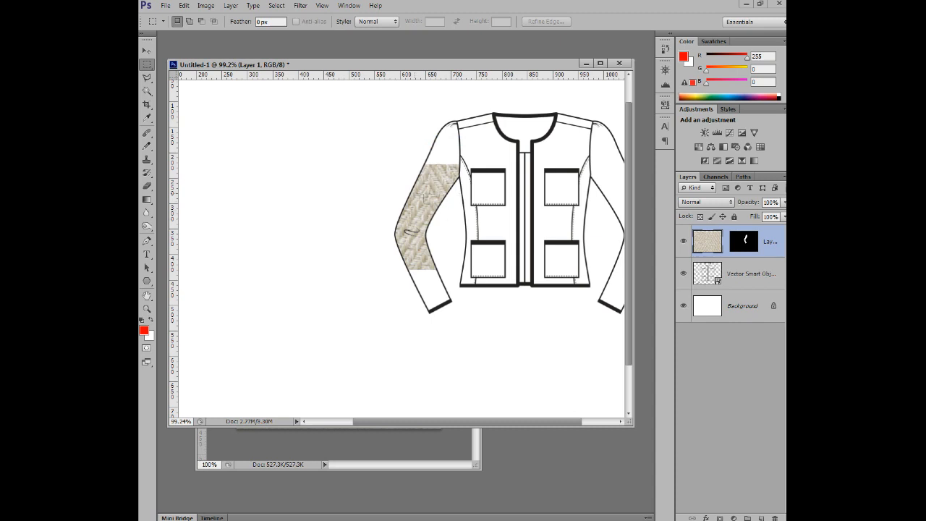
Step: Move the pasted tweed to the upper left sleeve and scale it to about 81%
click(146, 50)
drag(429, 196, 452, 143)
key(ctrl+t)
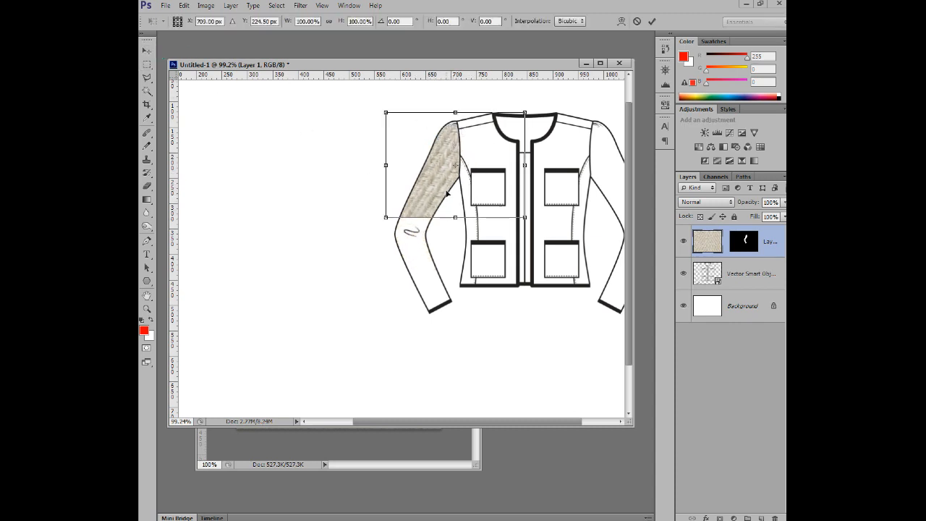
drag(386, 218, 446, 198)
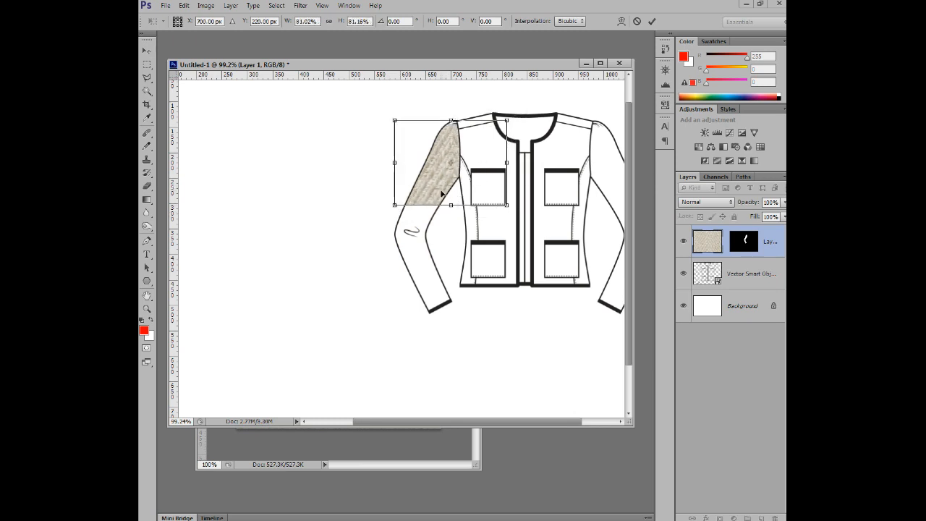
key(Return)
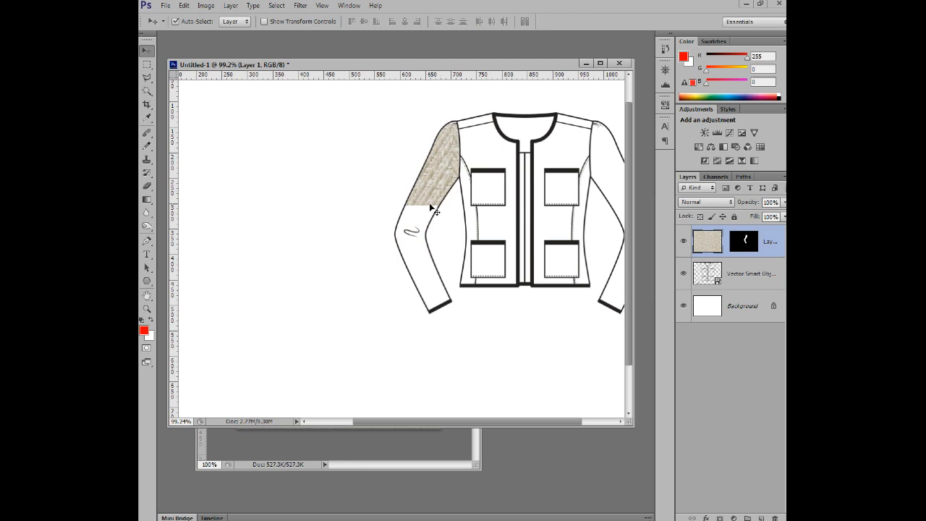
Step: Duplicate the tweed layer twice and place the copies down the left sleeve to fill it to the cuff
drag(434, 177, 421, 262)
key(ctrl+j)
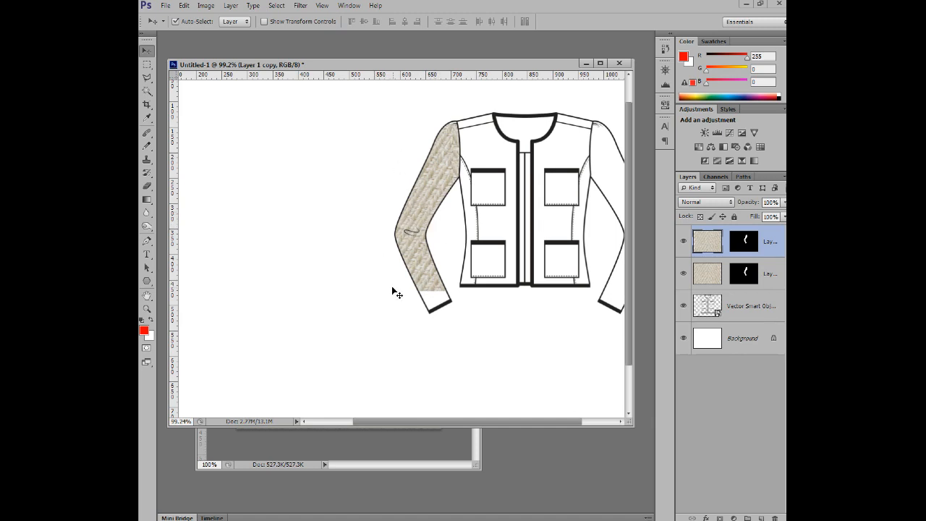
drag(435, 268, 426, 325)
key(ctrl+j)
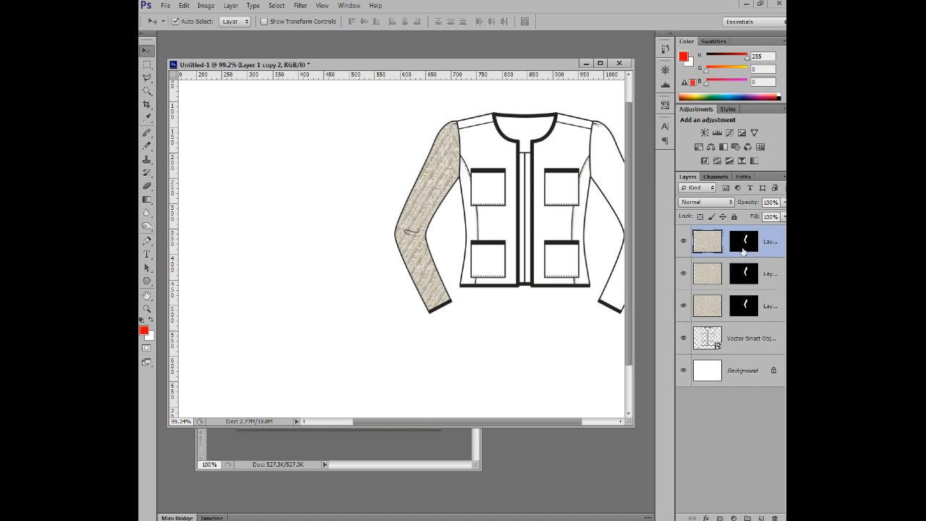
Step: Hide the two tweed copies and enlarge the original tweed piece to about 225% to cover the whole left sleeve
drag(684, 242, 683, 274)
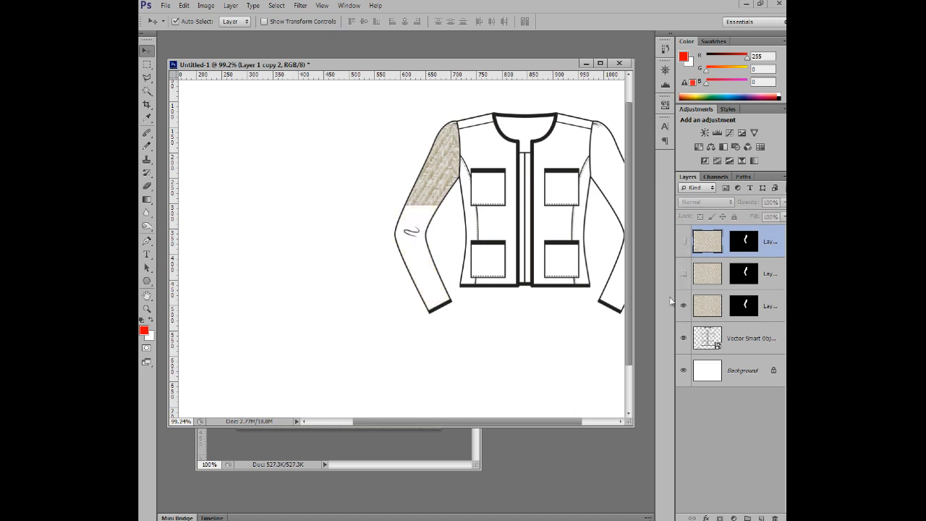
click(448, 185)
key(ctrl+t)
drag(394, 205, 337, 374)
drag(444, 252, 450, 279)
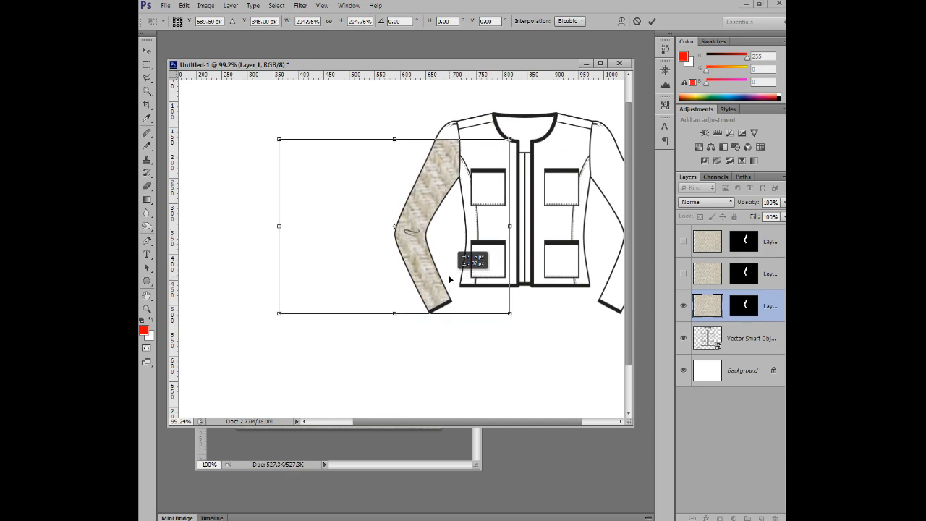
drag(510, 139, 529, 116)
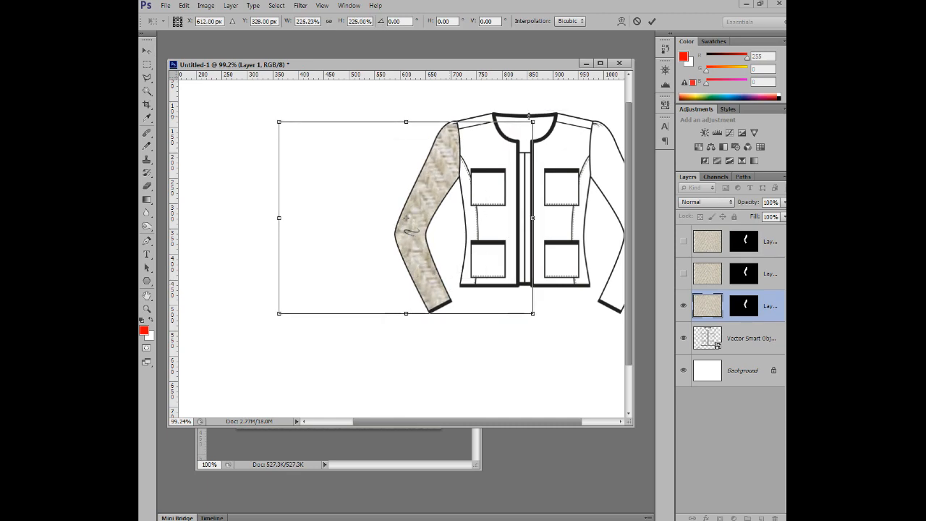
key(Return)
Step: Examine the tweed's edge at the left sleeve's shoulder cap and the mask attached to the visible tweed layer
scroll(436, 151, up, 6)
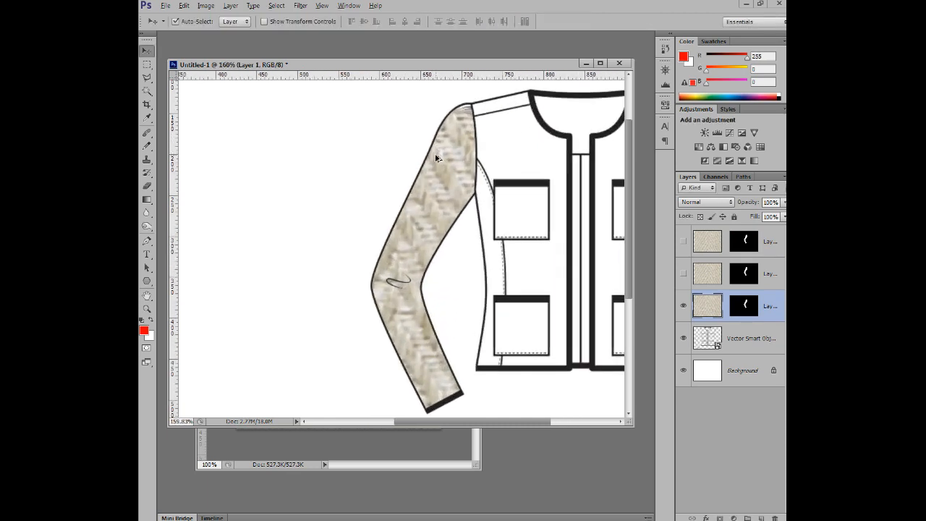
scroll(387, 229, down, 2)
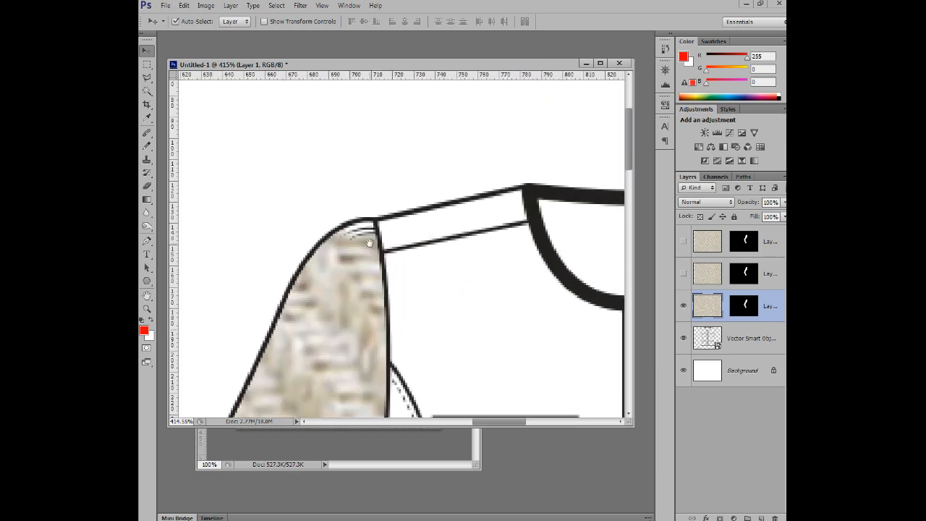
scroll(368, 248, up, 3)
scroll(364, 227, down, 1)
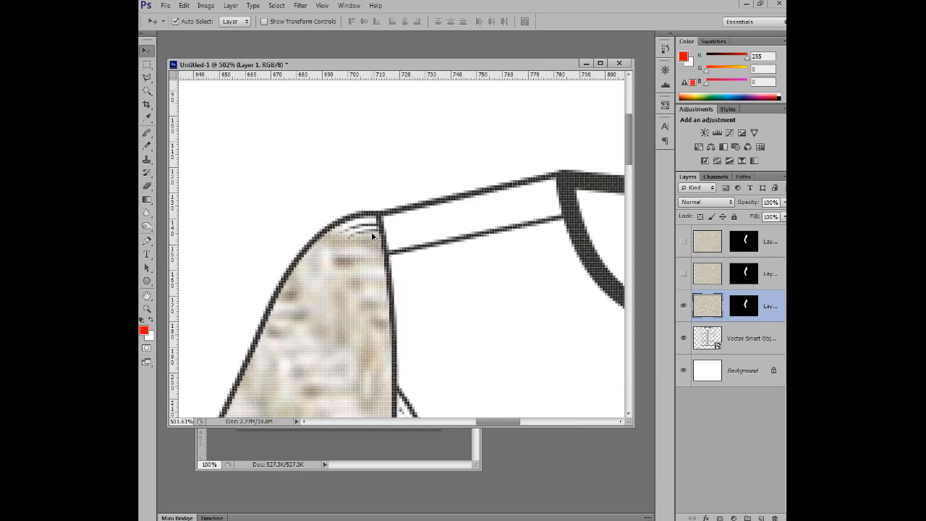
scroll(360, 238, down, 2)
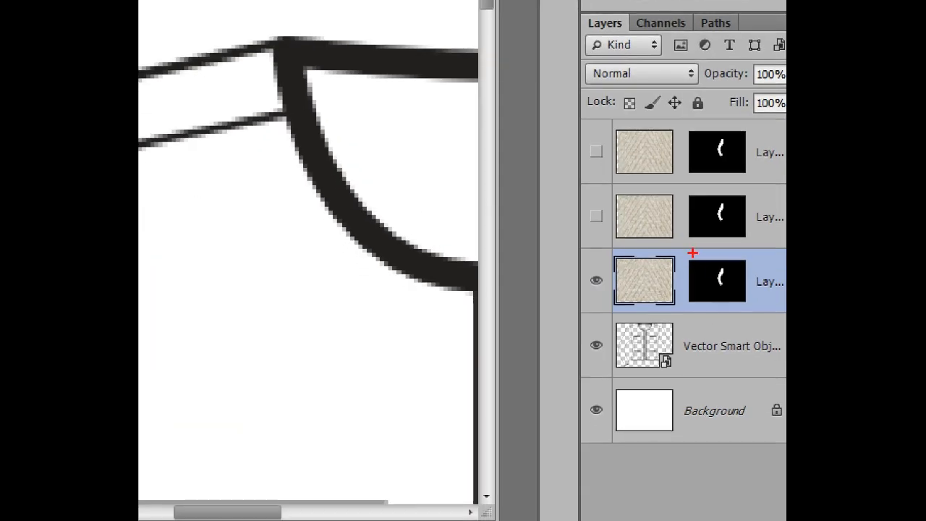
click(698, 272)
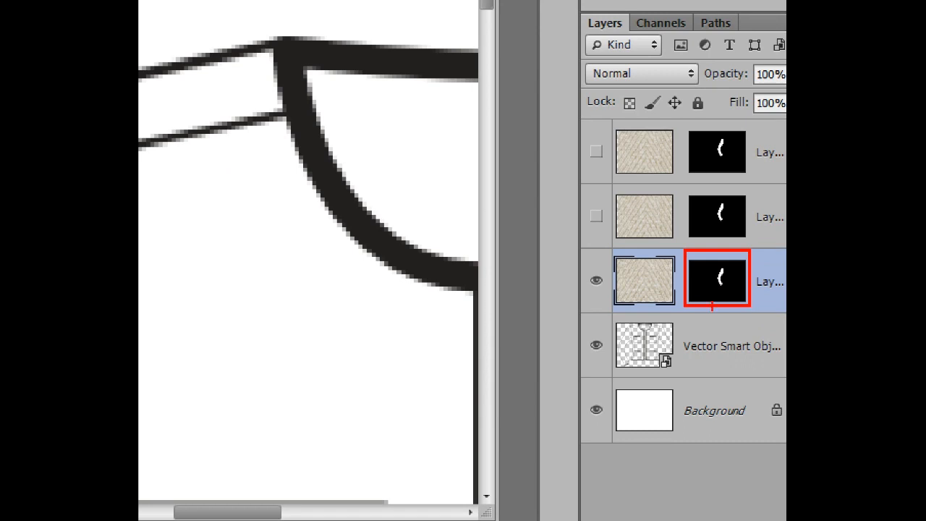
mouse_move(700, 296)
mouse_down()
mouse_move(703, 266)
mouse_move(735, 261)
mouse_move(729, 291)
mouse_up()
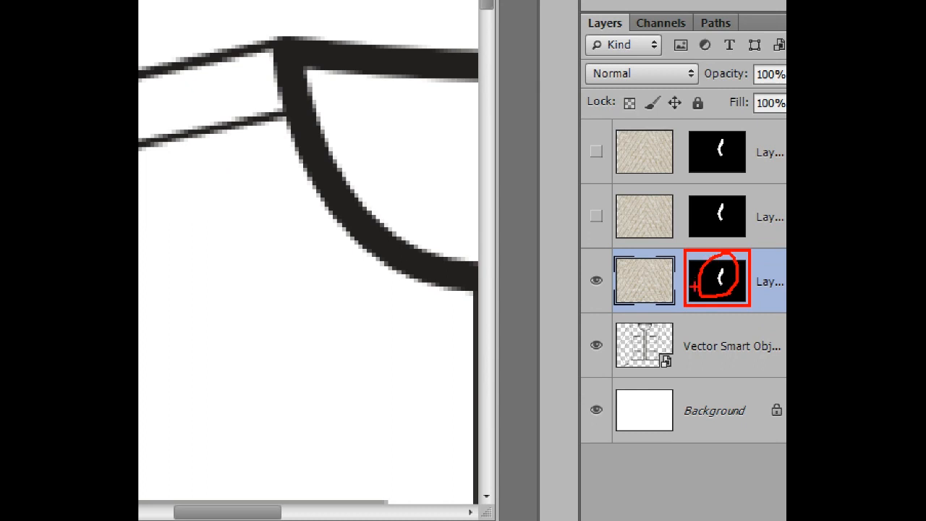
drag(631, 280, 671, 282)
mouse_move(776, 289)
mouse_down()
mouse_move(681, 328)
mouse_move(597, 298)
mouse_move(733, 252)
mouse_move(700, 310)
mouse_up()
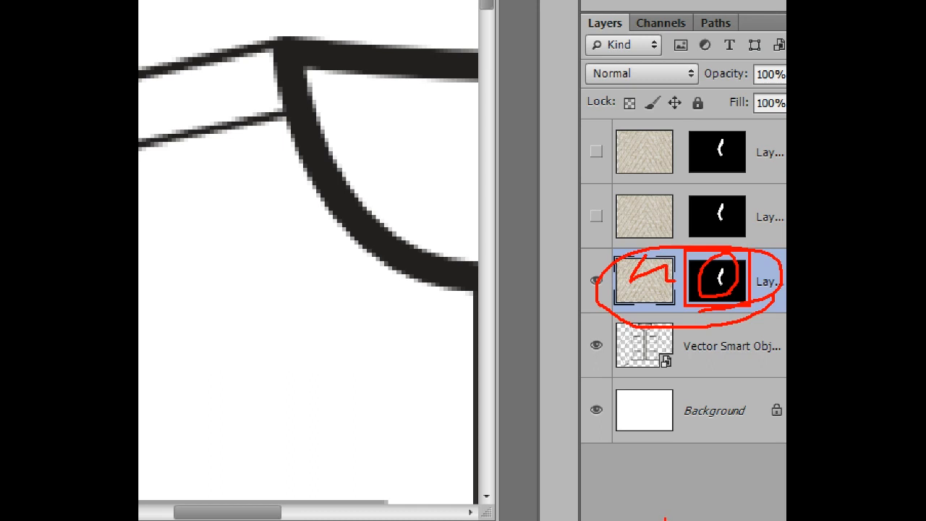
mouse_move(654, 520)
mouse_down()
mouse_move(641, 491)
mouse_move(674, 503)
mouse_up()
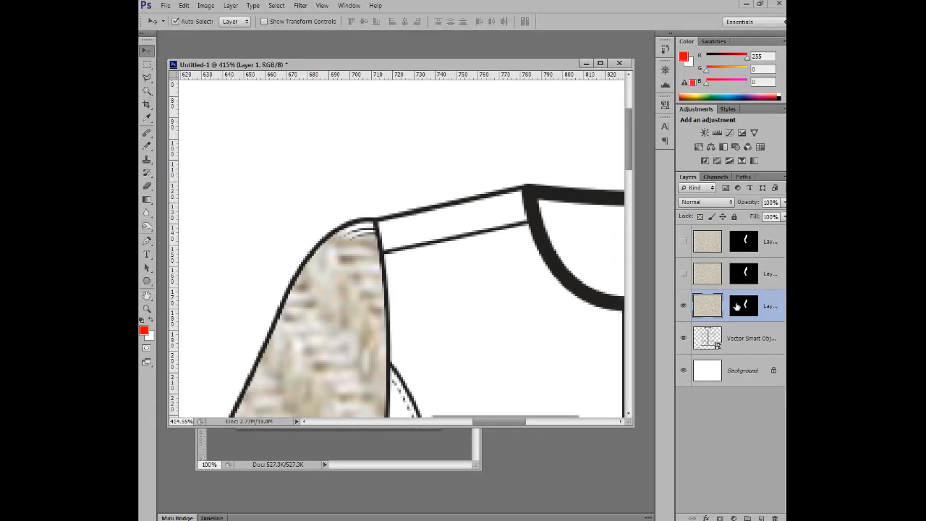
Step: Paint white with a 2 px brush on the visible tweed layer's mask to extend the tweed over the left sleeve's shoulder cap
click(698, 285)
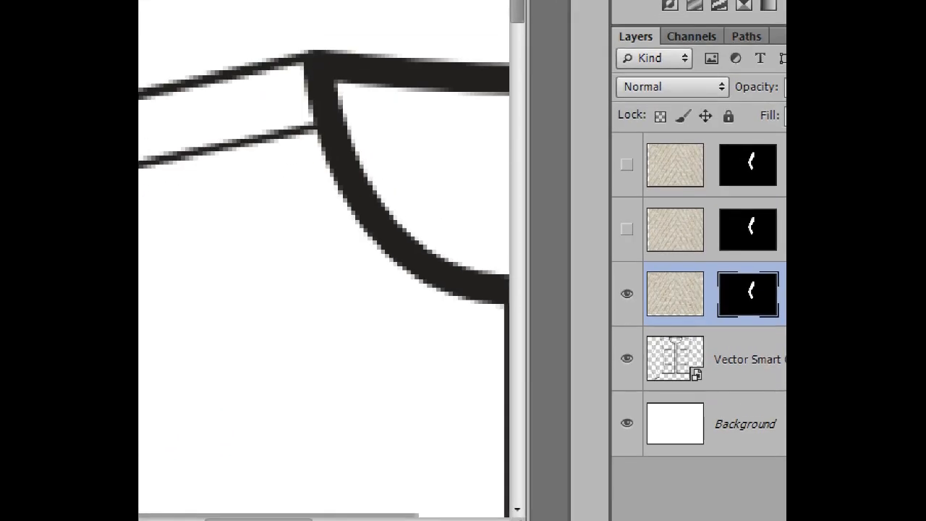
mouse_move(733, 300)
mouse_down()
mouse_move(775, 286)
mouse_move(745, 300)
mouse_move(756, 289)
mouse_up()
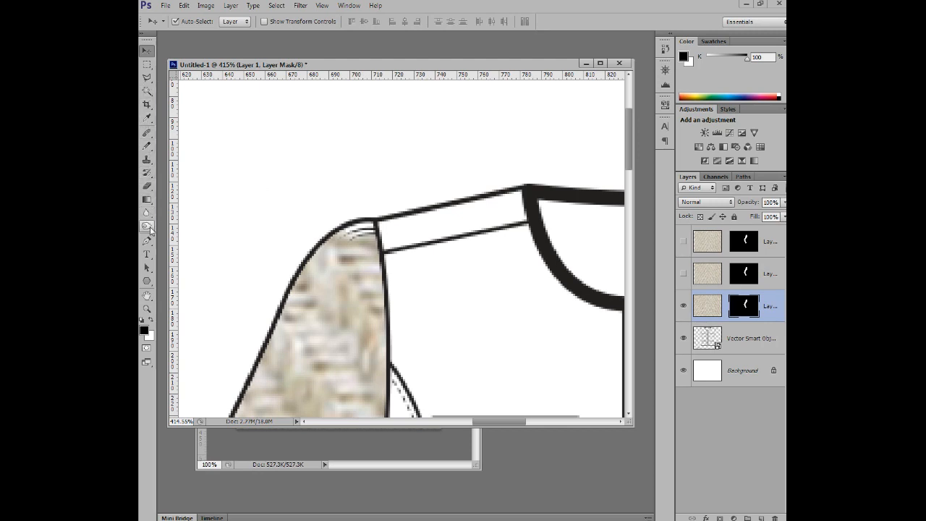
click(150, 150)
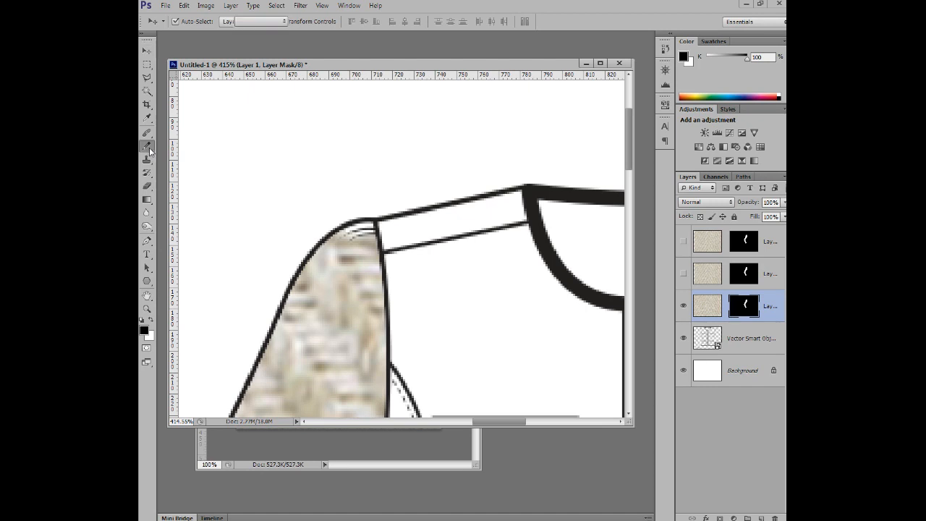
click(185, 146)
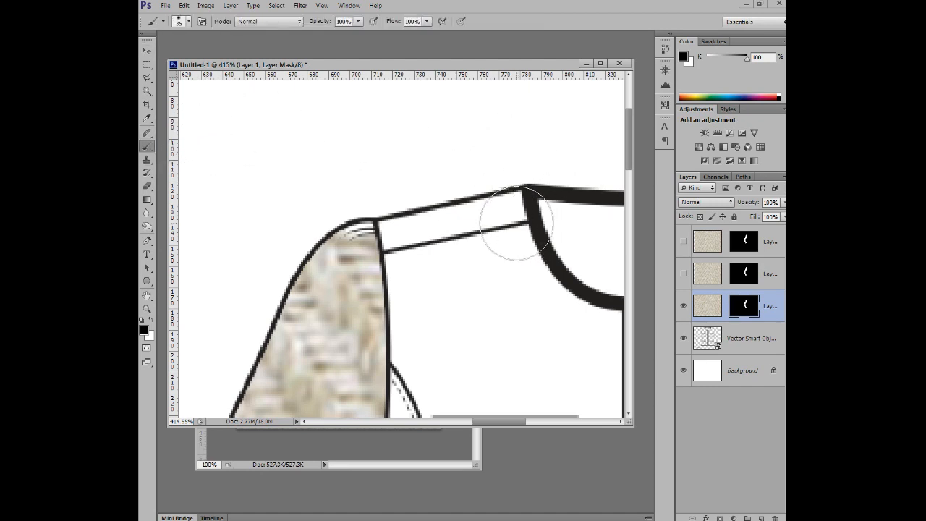
scroll(355, 209, up, 2)
scroll(359, 234, up, 1)
key(bracketleft)
key(bracketleft)
key(bracketleft)
key(bracketleft)
key(bracketleft)
key(bracketleft)
key(bracketleft)
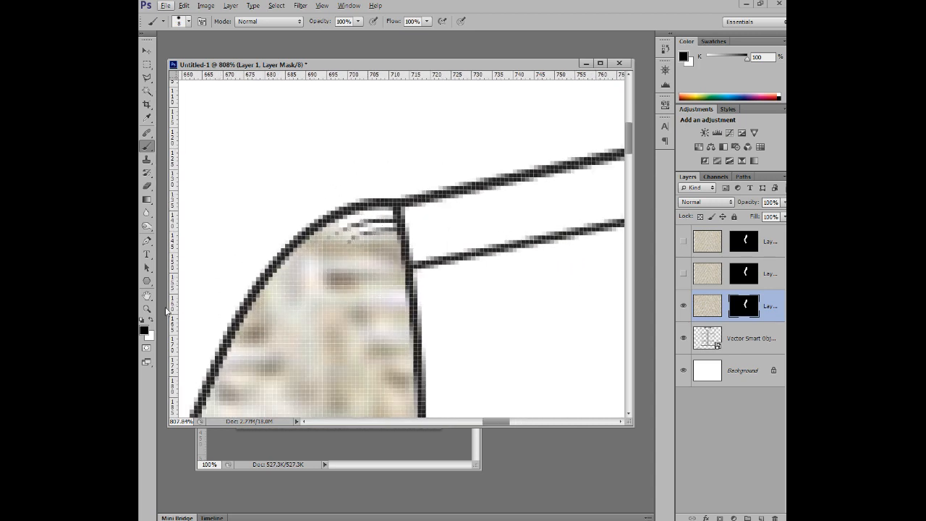
click(150, 319)
key(bracketleft)
key(bracketleft)
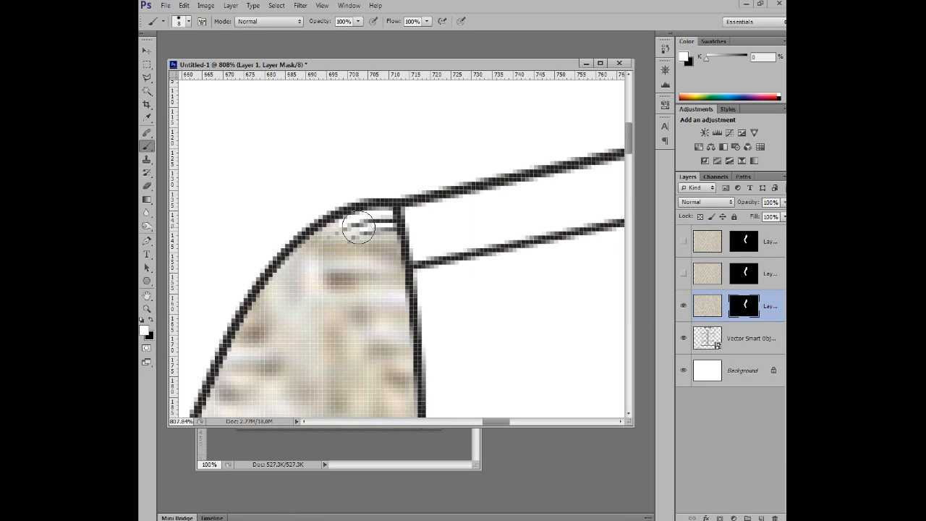
key(bracketleft)
key(bracketleft)
key(bracketleft)
mouse_move(346, 225)
mouse_down()
mouse_move(381, 212)
mouse_move(347, 225)
mouse_move(389, 210)
mouse_move(361, 227)
mouse_move(384, 222)
mouse_move(389, 211)
mouse_move(360, 236)
mouse_move(369, 224)
mouse_move(369, 240)
mouse_move(391, 216)
mouse_move(343, 235)
mouse_move(364, 240)
mouse_move(370, 229)
mouse_move(335, 249)
mouse_move(353, 229)
mouse_up()
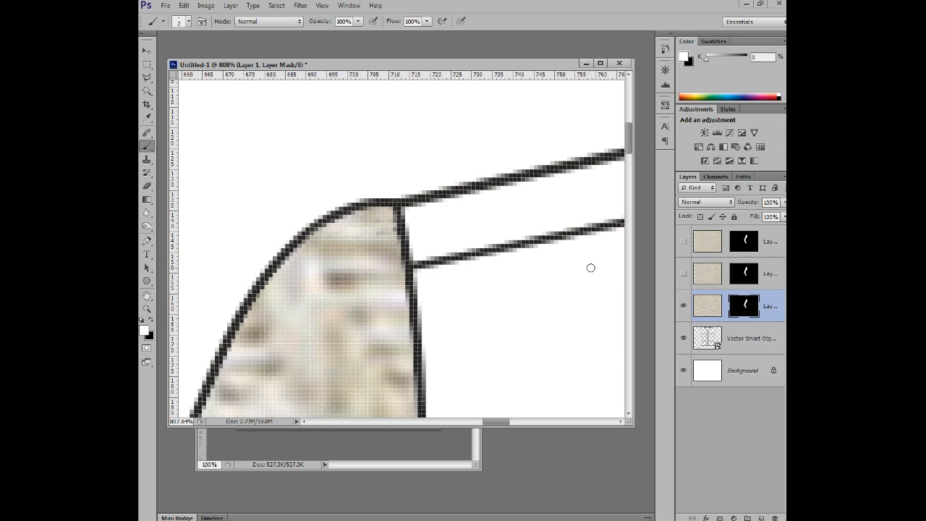
Step: Try the jacket's Vector Smart Object layer above the tweed layers, and return it below them
click(748, 350)
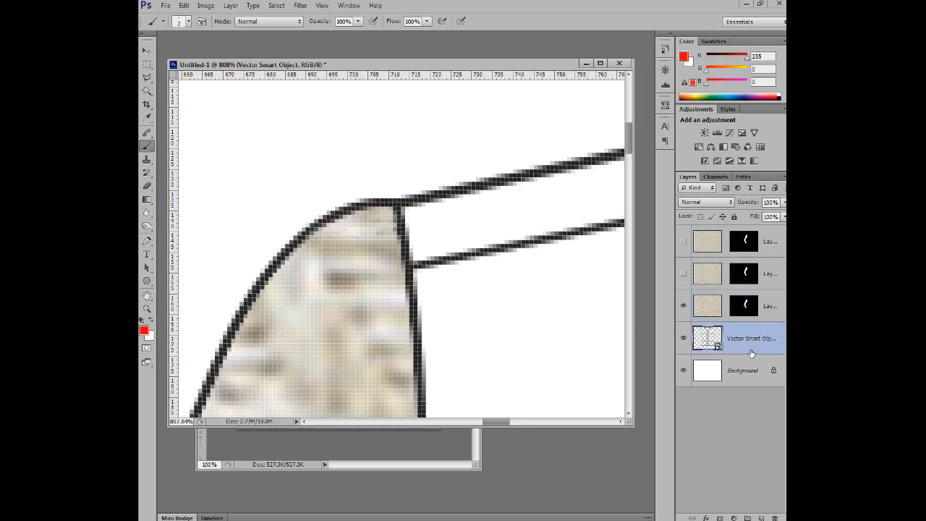
drag(749, 348, 754, 241)
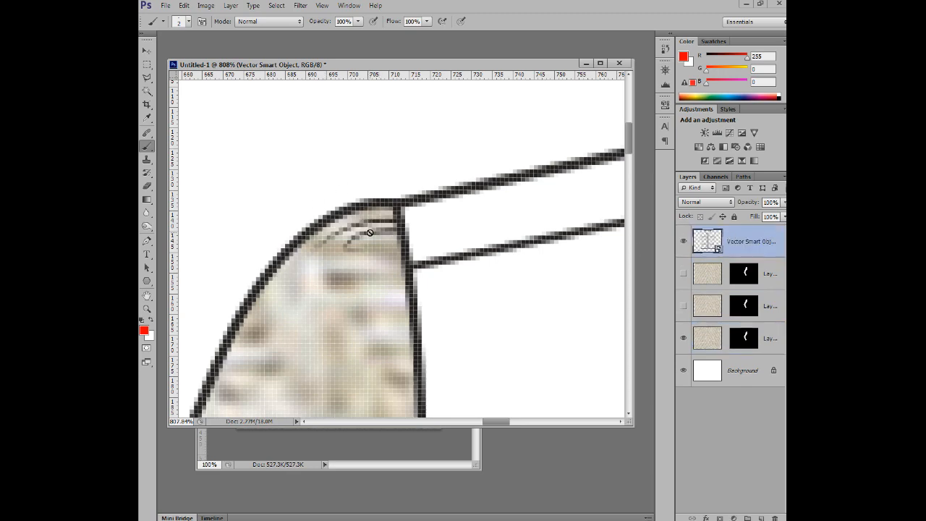
scroll(374, 219, down, 3)
scroll(374, 219, down, 3)
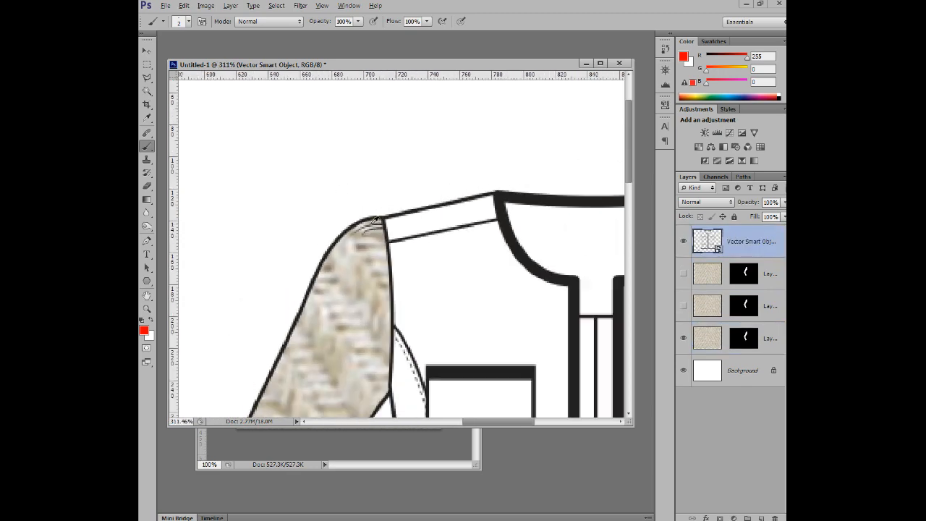
drag(778, 237, 749, 351)
scroll(366, 326, down, 4)
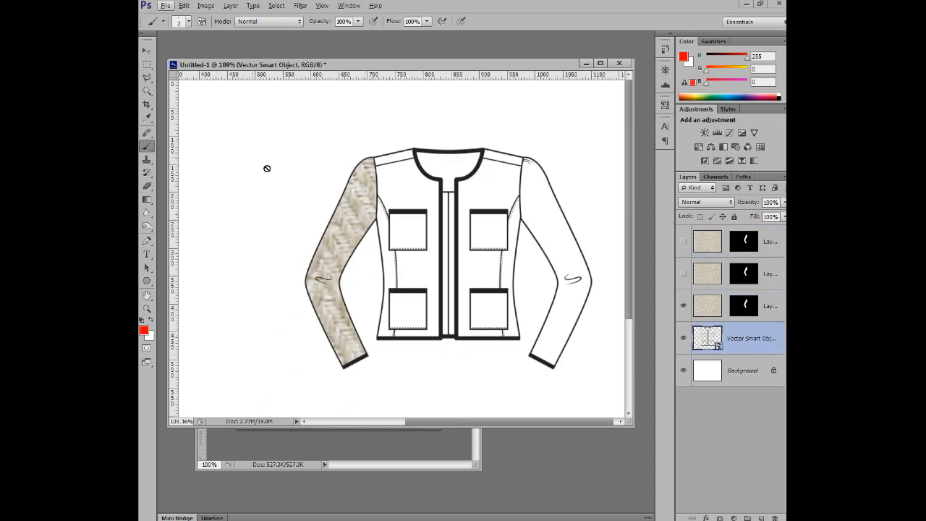
Step: Examine the lower tweed layer's fabric thumbnail, its mask, and the missing link between each tweed thumbnail and mask
click(147, 50)
click(772, 307)
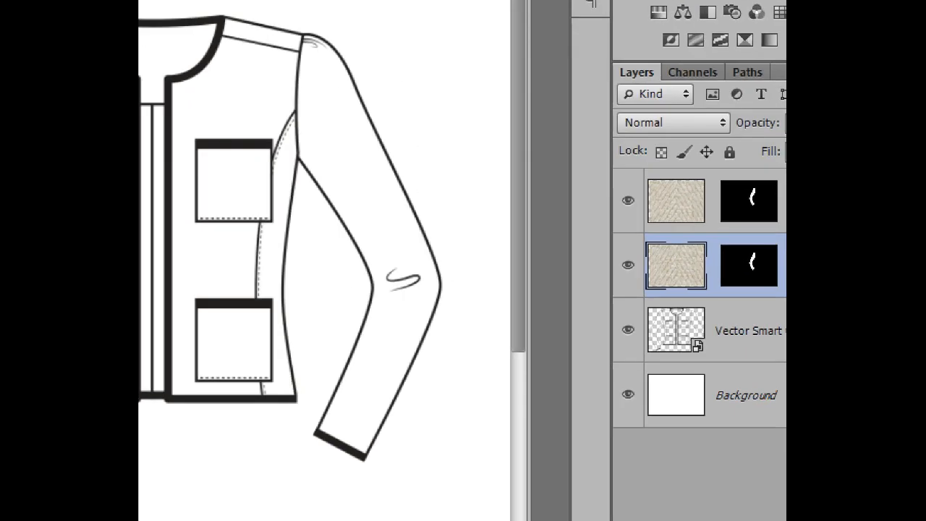
mouse_move(603, 233)
mouse_down()
mouse_move(633, 248)
mouse_move(601, 230)
mouse_up()
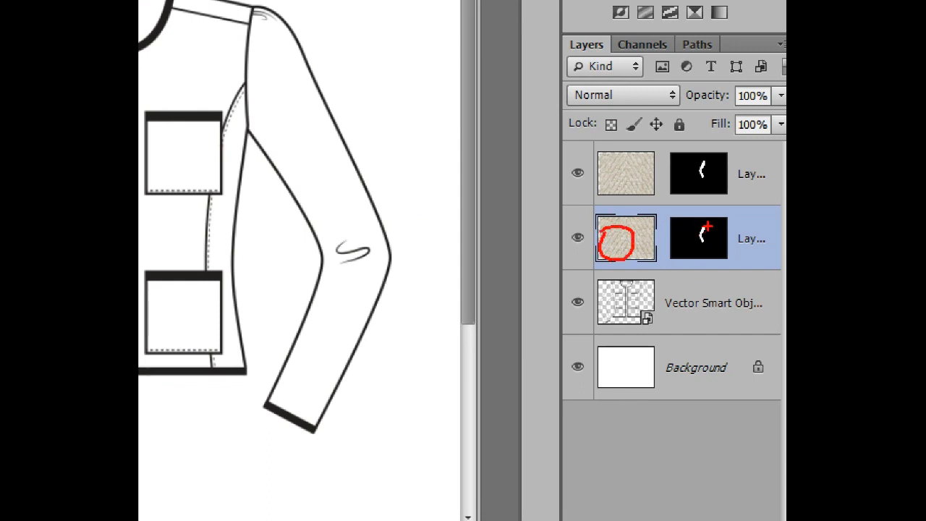
mouse_move(708, 227)
mouse_down()
mouse_move(693, 259)
mouse_move(715, 240)
mouse_move(711, 226)
mouse_move(695, 224)
mouse_move(662, 246)
mouse_move(666, 223)
mouse_up()
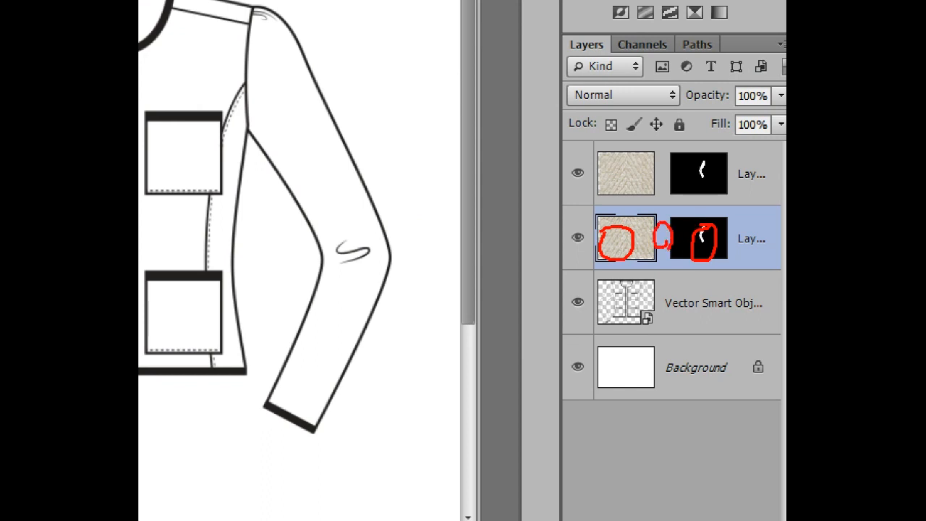
mouse_move(658, 187)
mouse_down()
mouse_move(654, 162)
mouse_move(660, 186)
mouse_up()
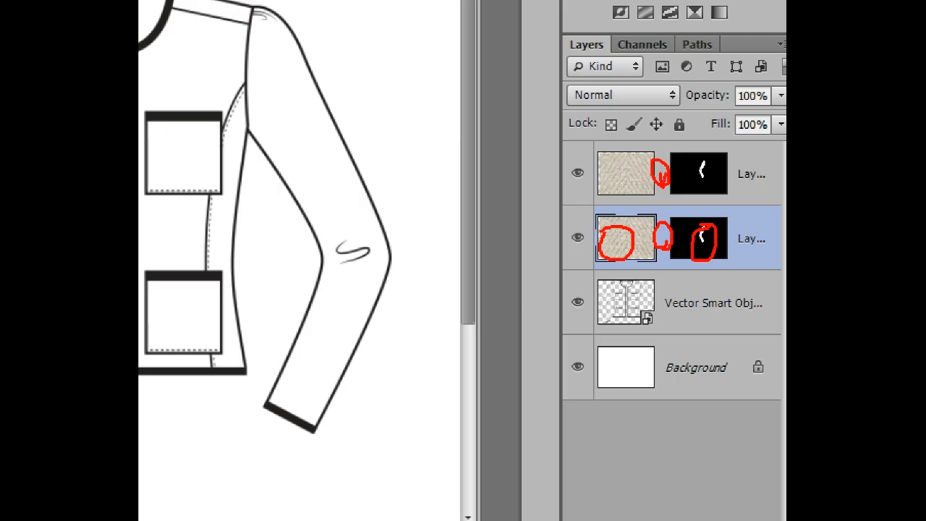
key(Escape)
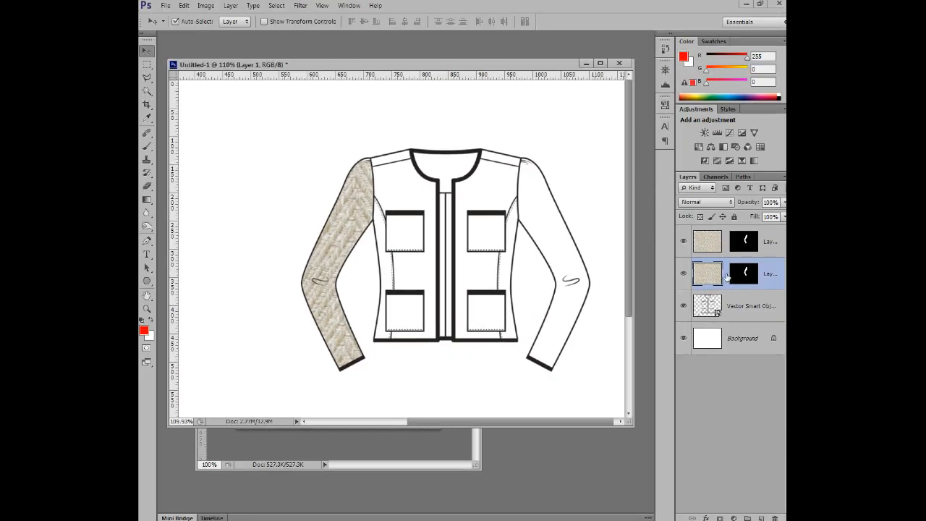
Step: Try linking the tweed layers to their masks and moving the upper tweed piece off the left sleeve, and undo it
click(725, 274)
click(725, 243)
drag(316, 216, 299, 186)
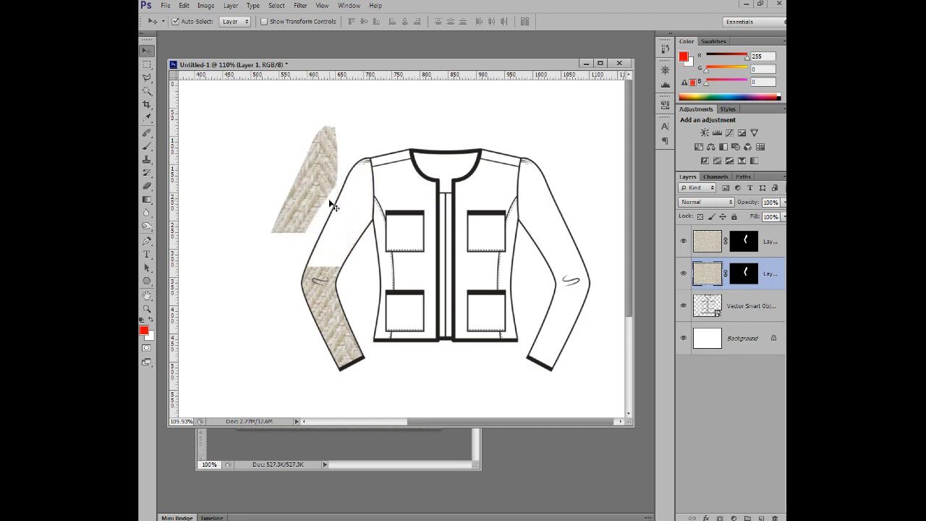
key(ctrl+z)
click(726, 241)
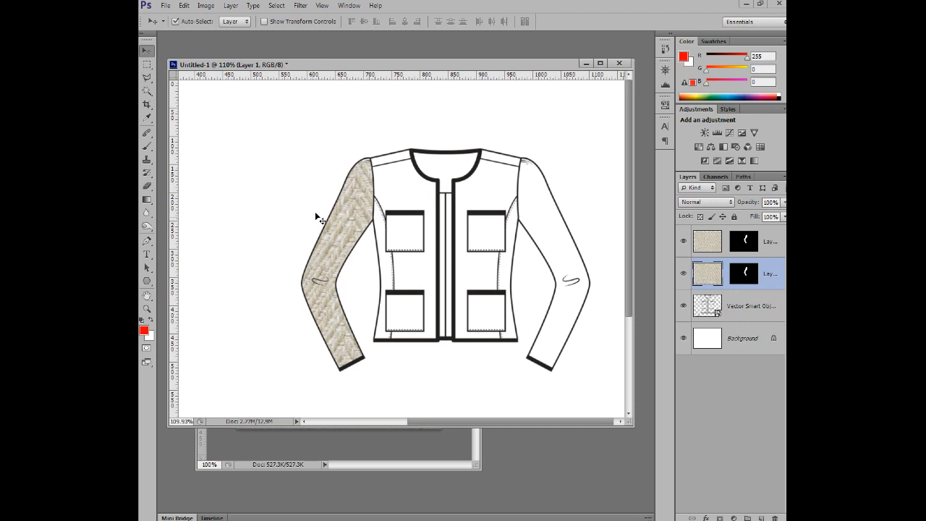
Step: Link both tweed layers to their masks and try moving the jacket drawing together with its tweed pieces
drag(267, 128, 590, 411)
mouse_move(420, 215)
mouse_down()
mouse_move(320, 215)
mouse_move(379, 323)
mouse_move(412, 315)
mouse_move(415, 215)
mouse_up()
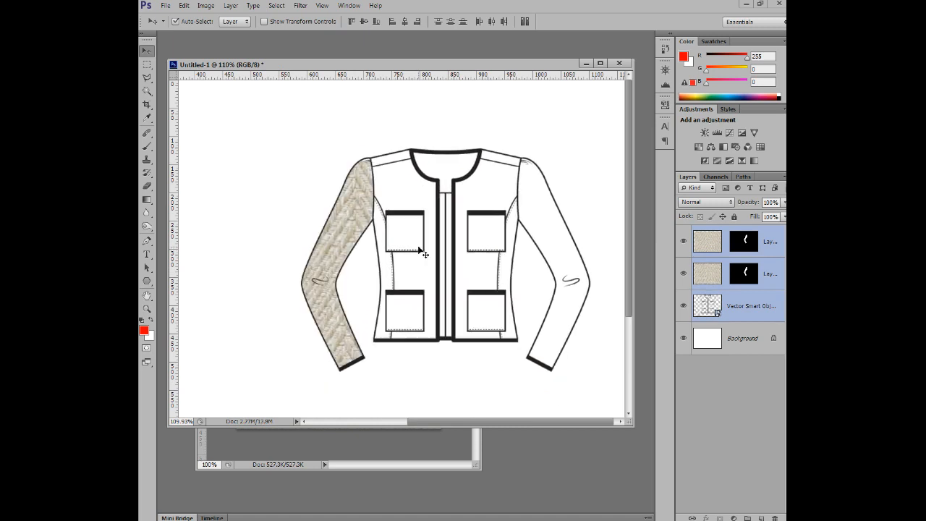
click(726, 241)
click(726, 273)
drag(352, 239, 292, 216)
drag(467, 239, 524, 261)
click(765, 240)
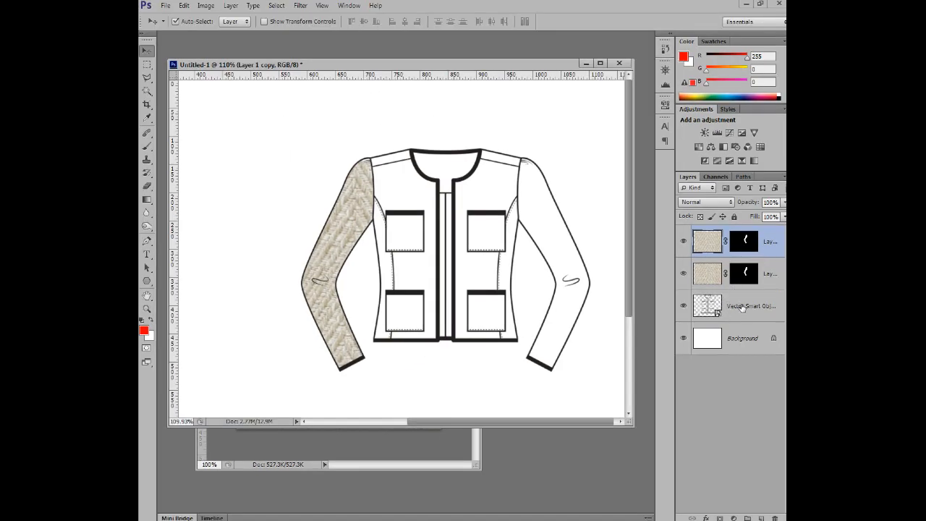
Step: Select the inside of the jacket's right sleeve on the Vector Smart Object layer with the Magic Wand
click(741, 307)
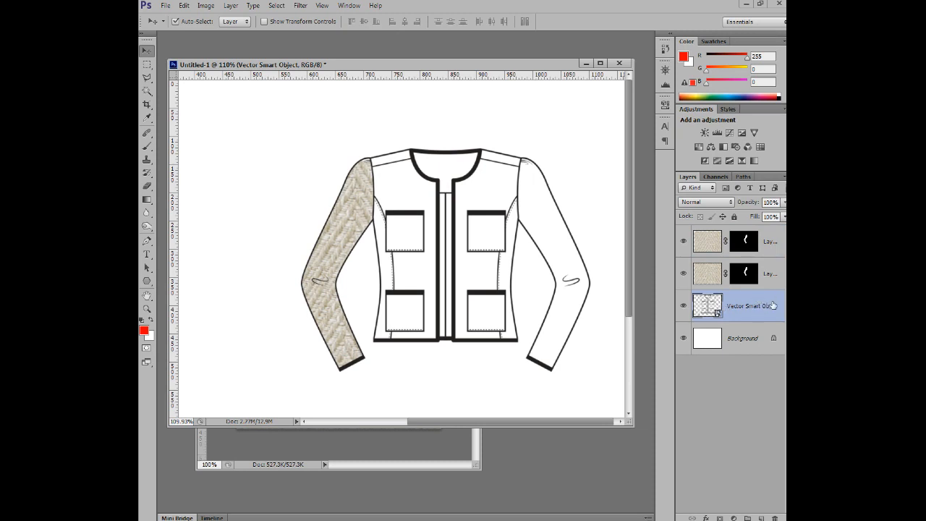
click(147, 92)
click(534, 189)
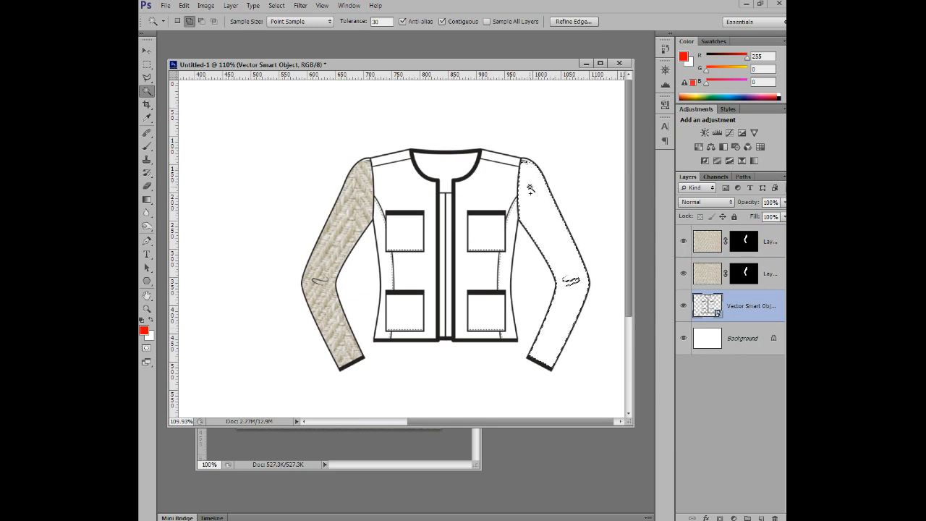
Step: Copy the entire herringbone tweed image from Untitled-3 and paste it into the right sleeve selection with Paste Into
click(359, 453)
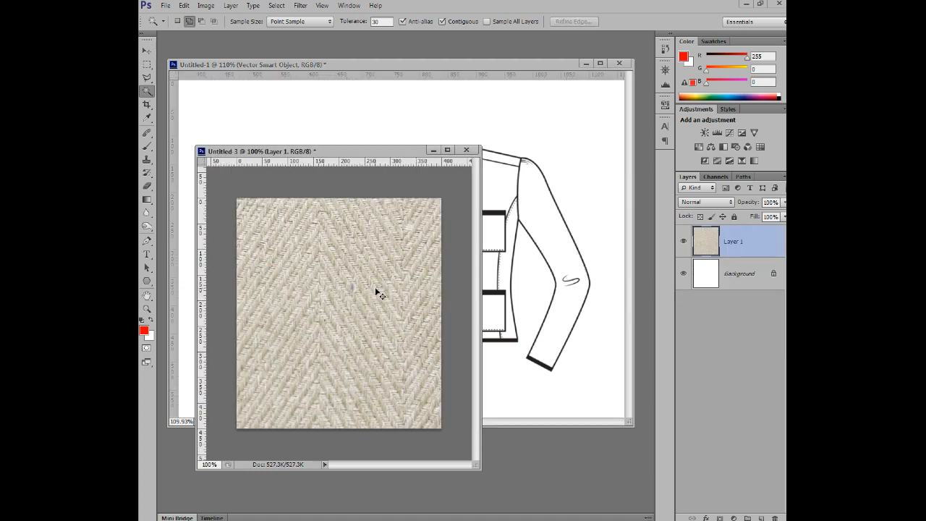
key(ctrl+a)
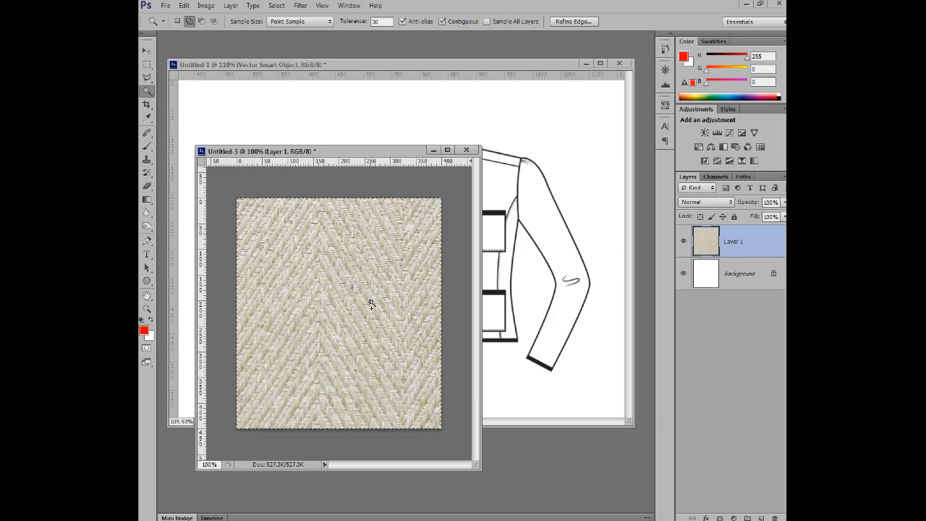
click(436, 68)
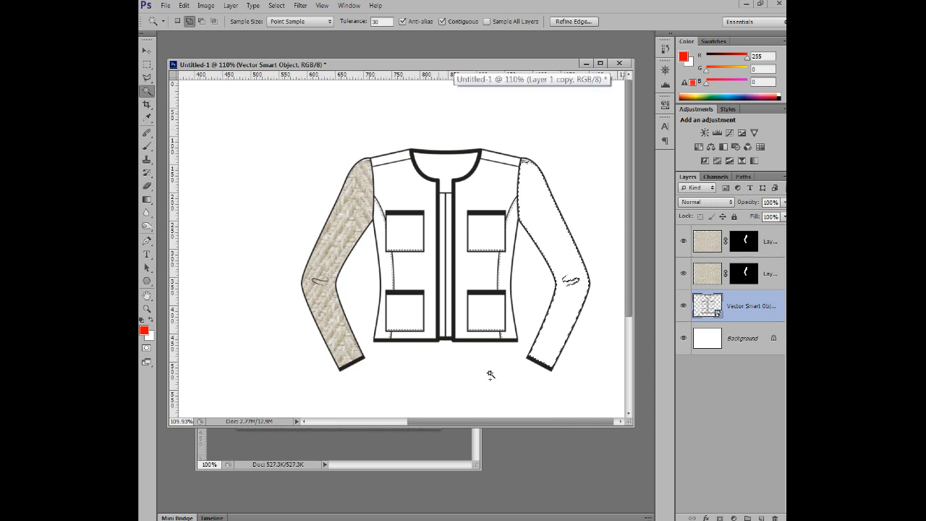
click(184, 5)
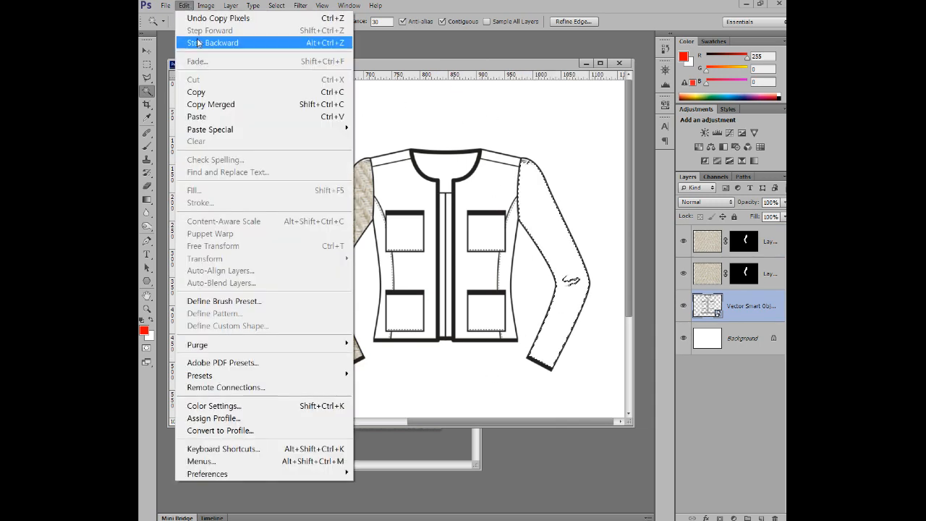
mouse_move(217, 129)
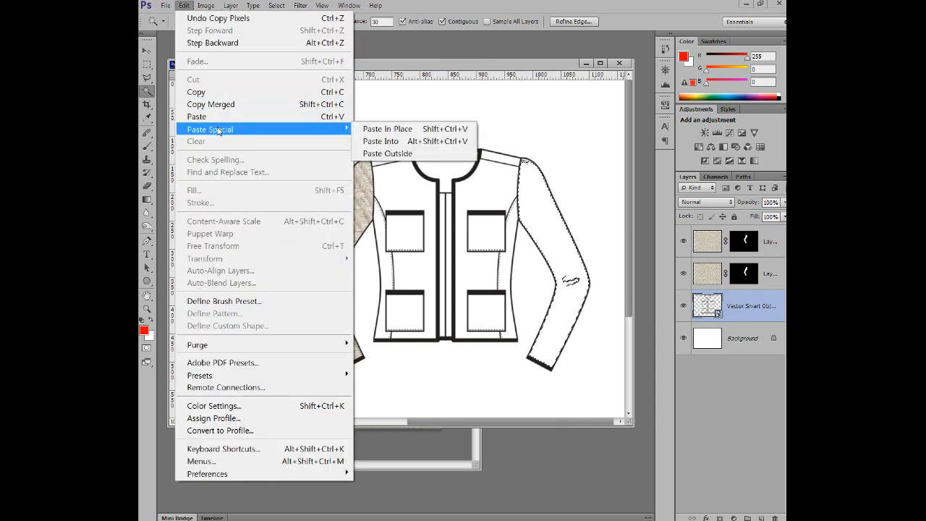
click(398, 143)
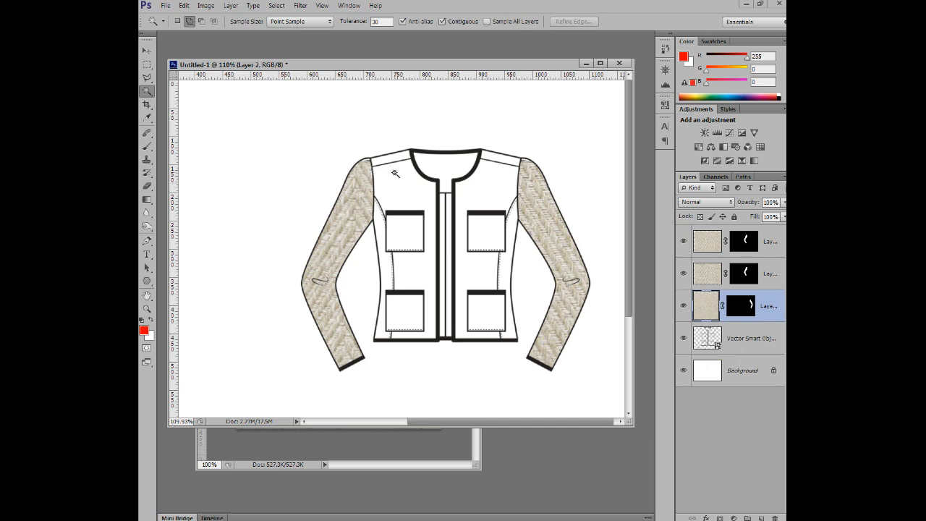
Step: Select the front panels, side panels and shoulder yokes on both sides of the jacket's line art with the Magic Wand
click(758, 339)
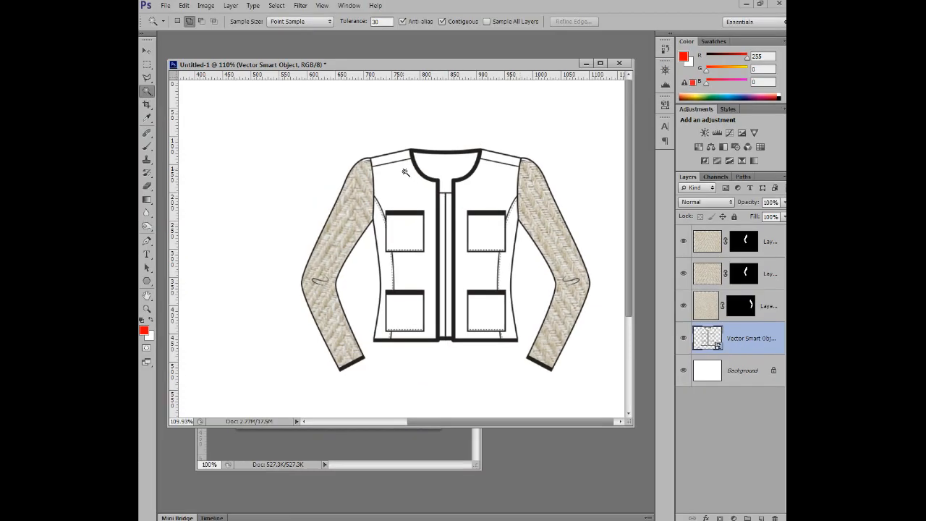
click(395, 158)
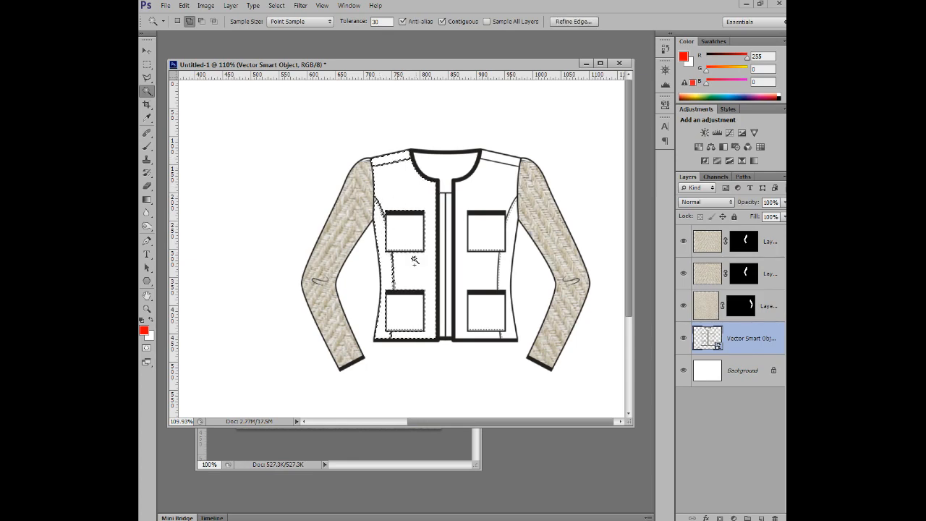
scroll(414, 261, up, 5)
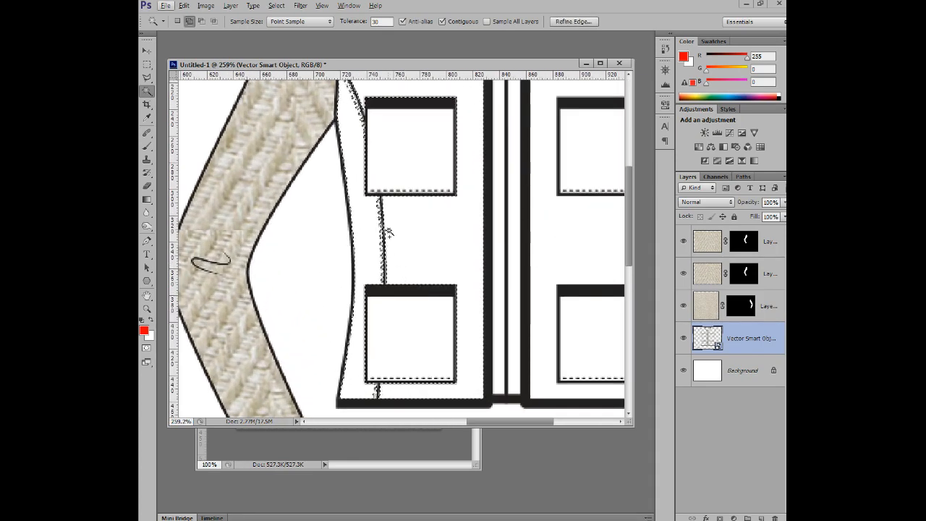
scroll(438, 209, down, 5)
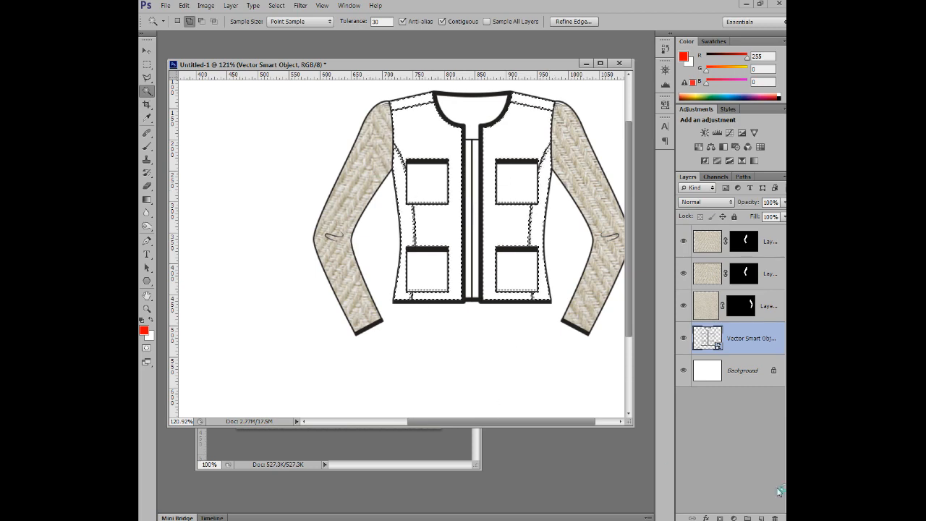
Step: Copy the entire dark knit image from Untitled-2 and paste it into the jacket body selection with Paste Into
key(ctrl+d)
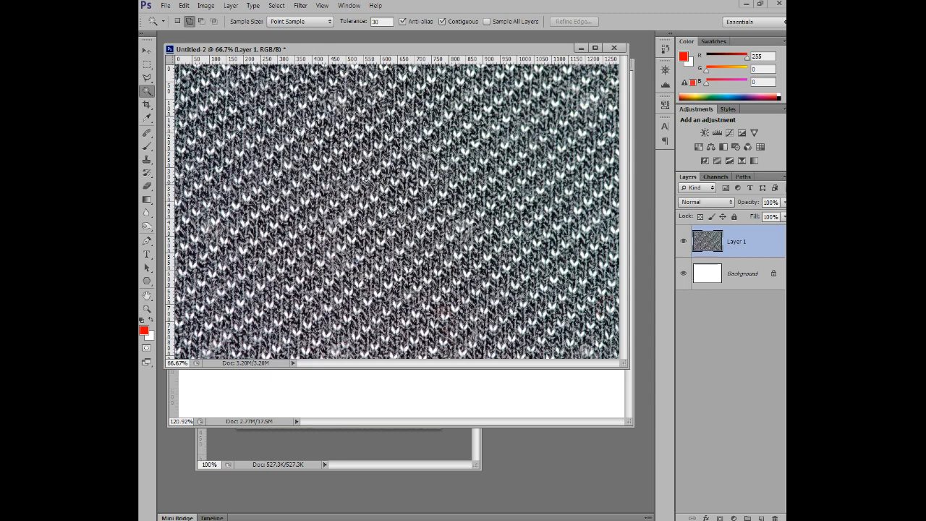
key(ctrl+a)
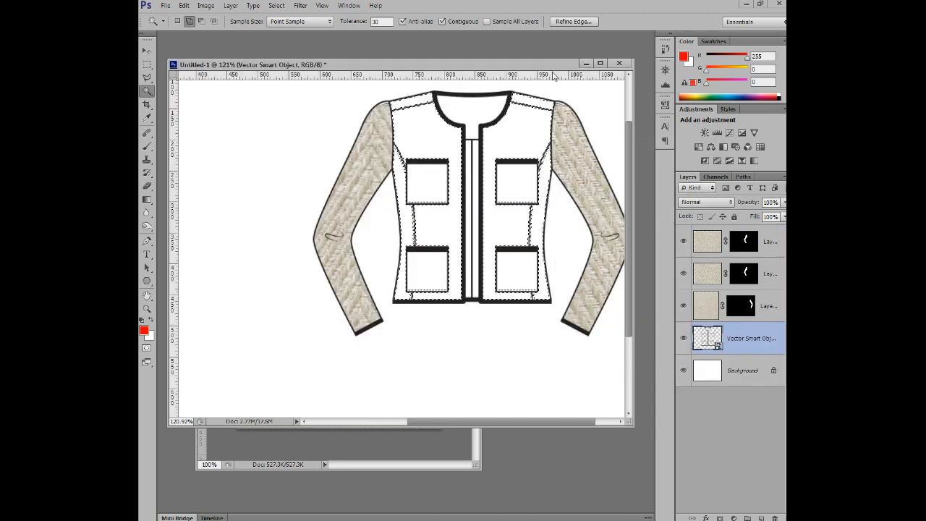
click(184, 5)
mouse_move(217, 129)
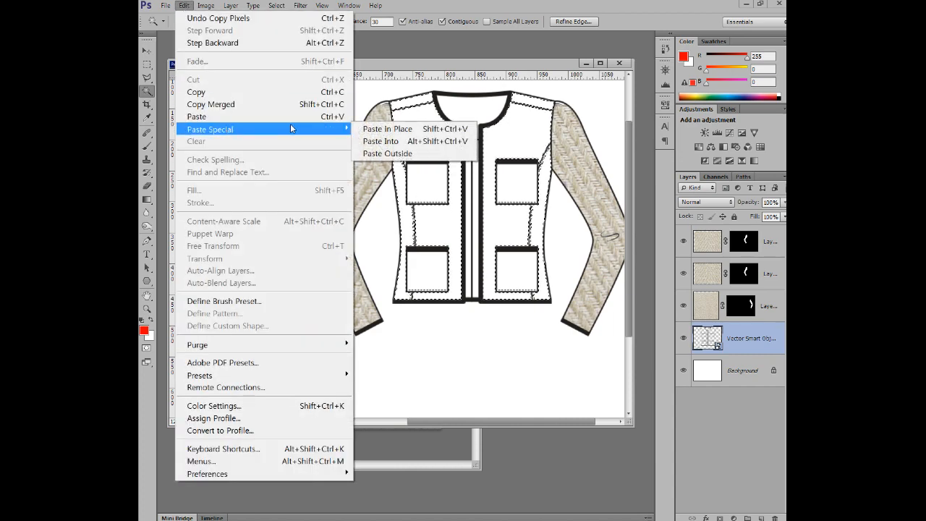
click(393, 141)
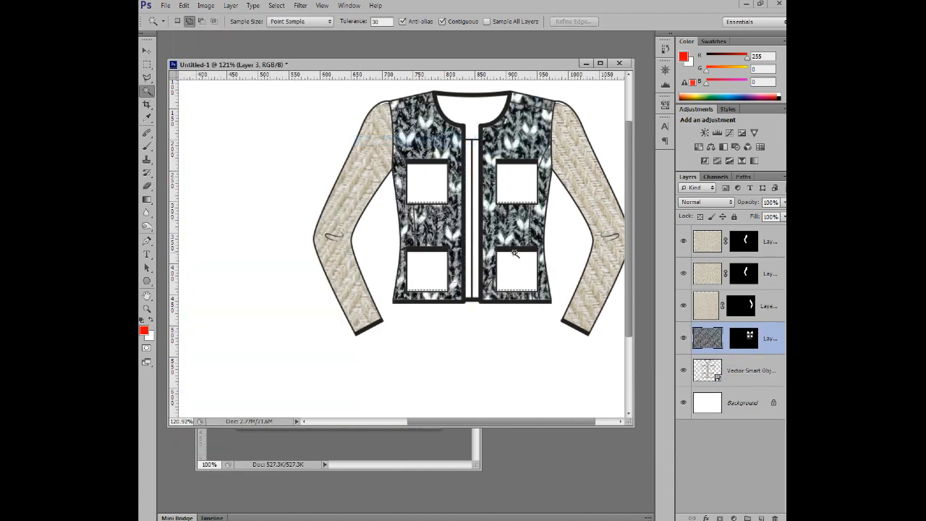
Step: Scale the pasted knit to about 46% and position it so it covers the whole jacket body
scroll(514, 253, down, 3)
key(ctrl+t)
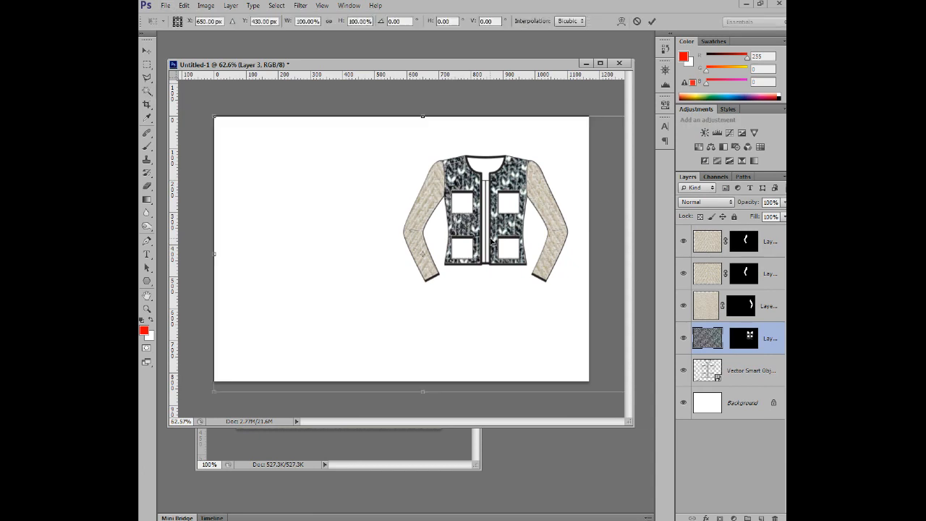
drag(214, 115, 347, 207)
drag(457, 236, 520, 183)
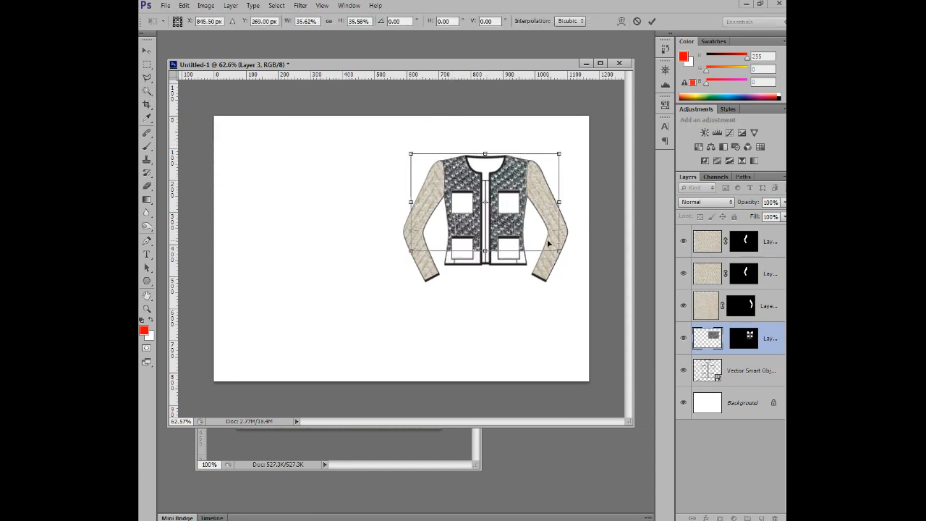
drag(561, 251, 582, 280)
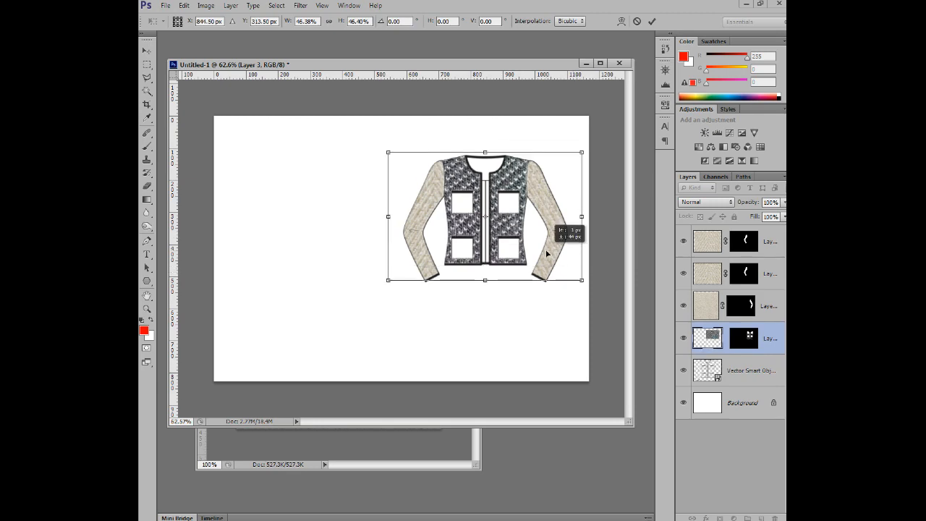
key(Return)
key(w)
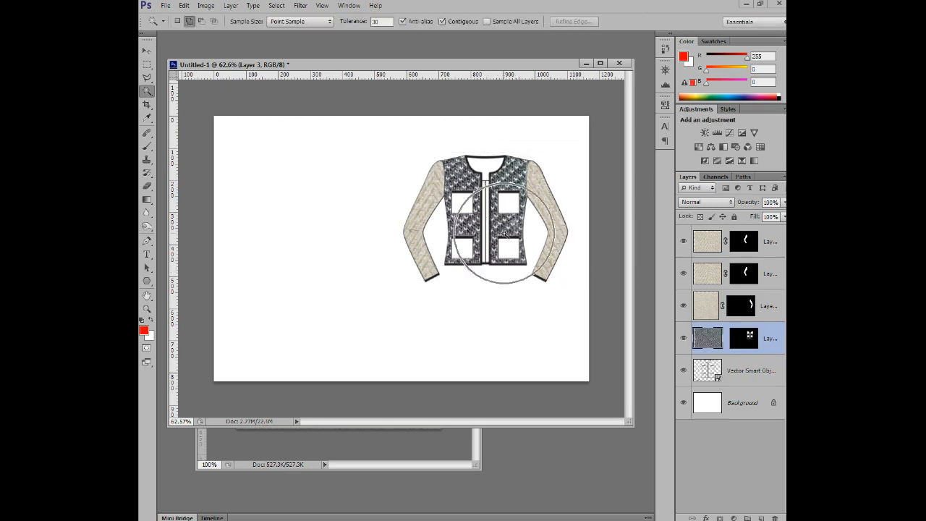
scroll(507, 238, up, 5)
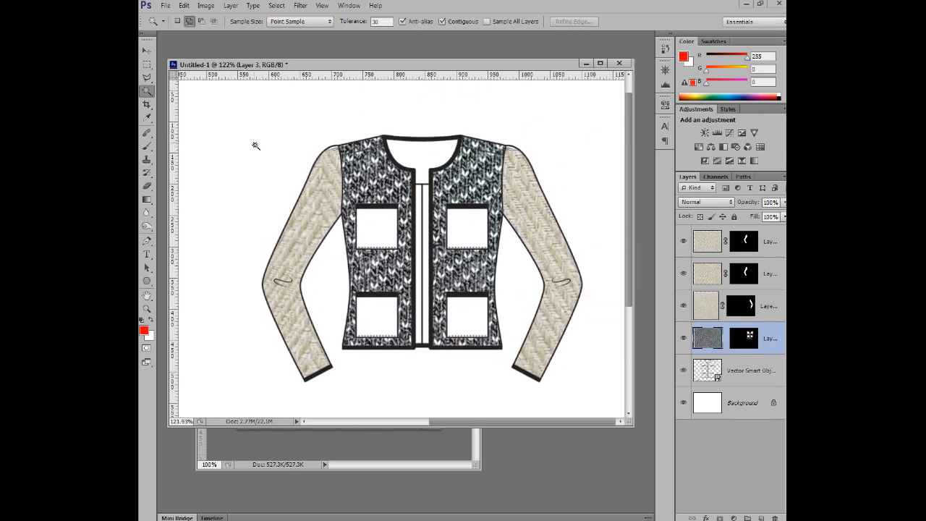
Step: Shrink the knit layer further to about 84% width and 87% height, keeping the jacket body covered
click(146, 50)
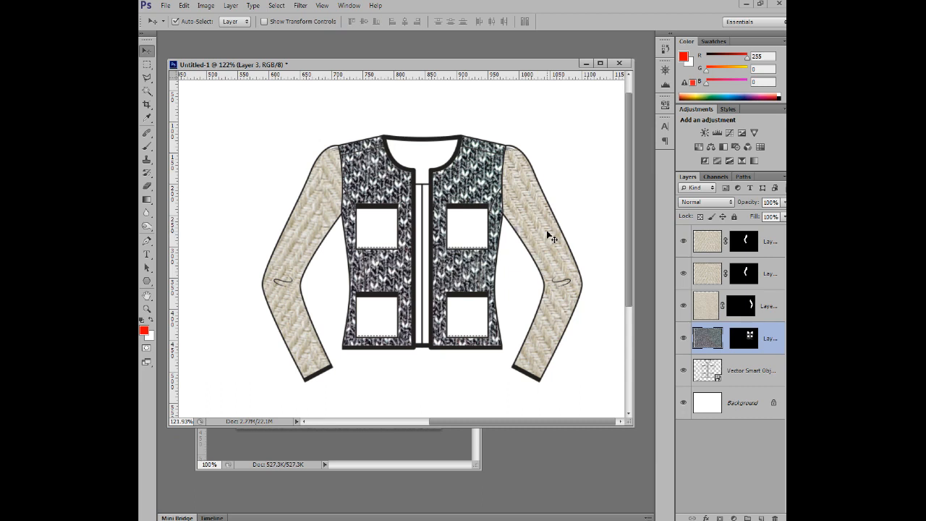
key(ctrl+t)
drag(610, 128, 579, 148)
drag(546, 200, 549, 185)
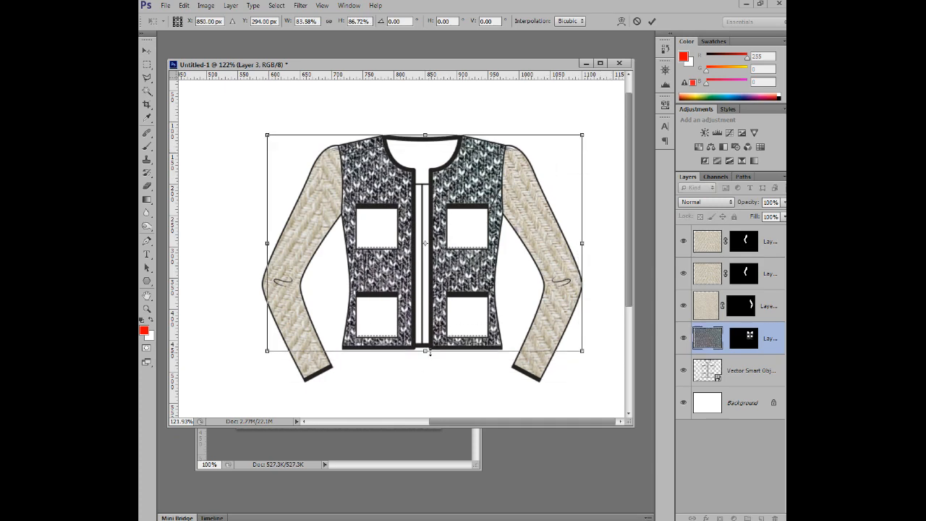
key(Return)
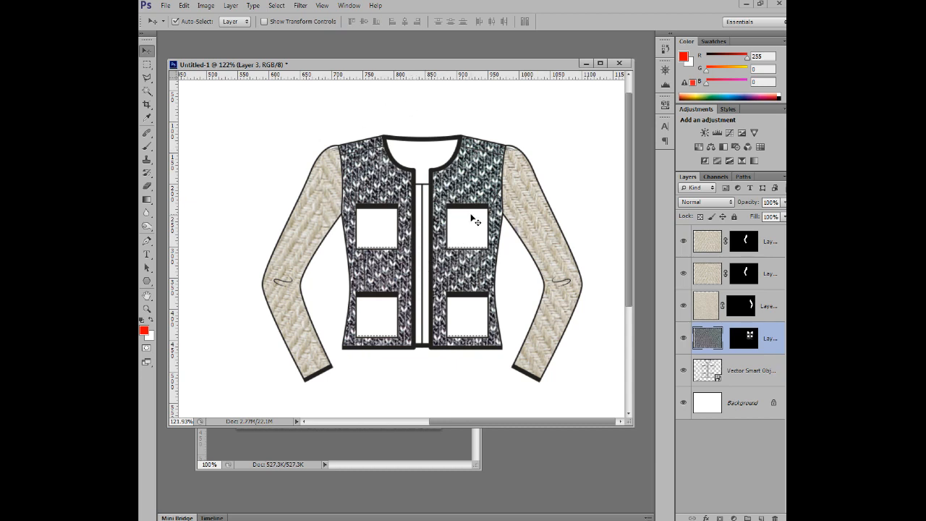
Step: Bring a piece of the herringbone tweed from Untitled-3 into the jacket document and place it as a small swatch below the jacket
scroll(474, 221, down, 5)
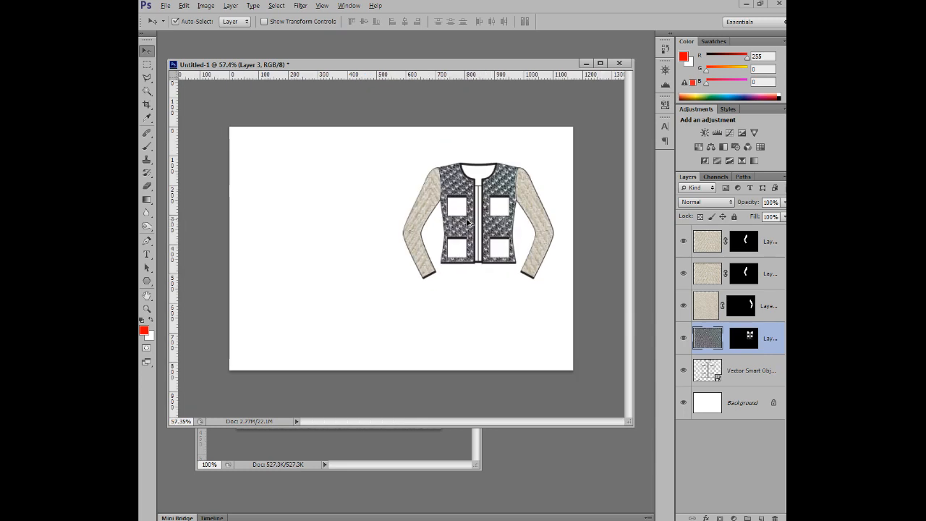
click(413, 454)
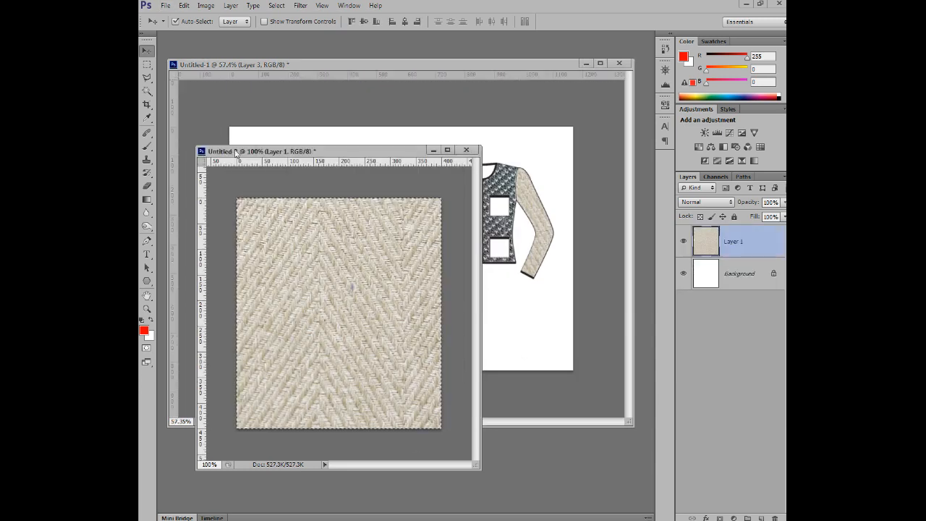
click(147, 65)
drag(238, 201, 453, 314)
key(ctrl+d)
key(v)
key(ctrl+t)
key(Return)
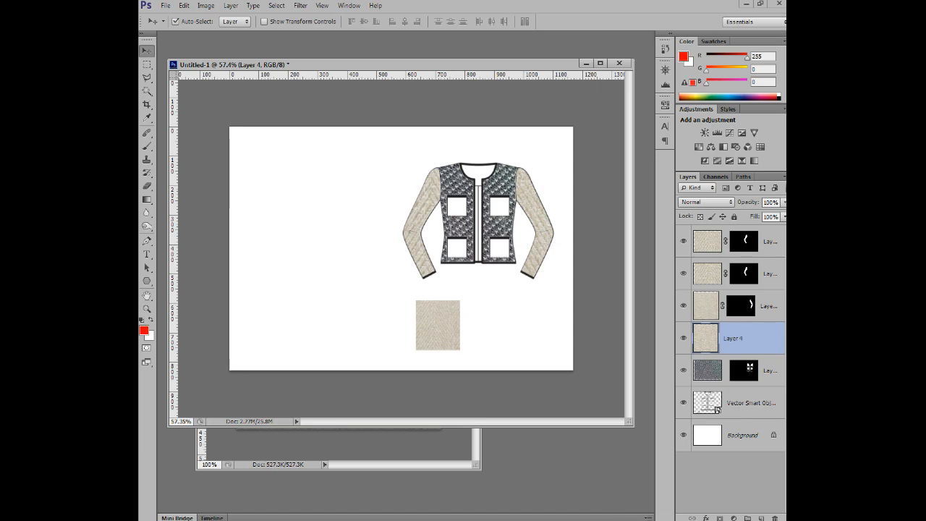
Step: Select a rectangular area of the knit in Untitled-2 and place it as a scaled-down swatch beside the tweed swatch
key(ctrl+Tab)
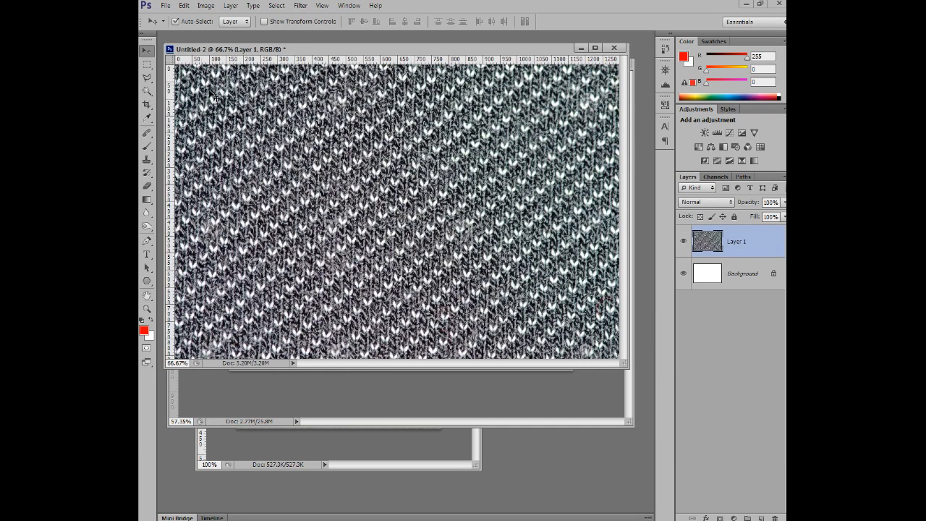
click(145, 65)
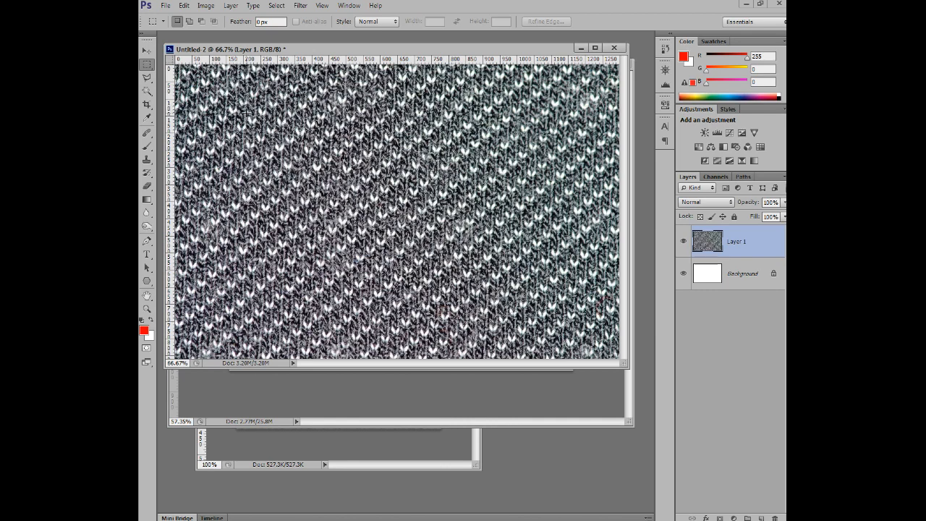
drag(246, 90, 489, 326)
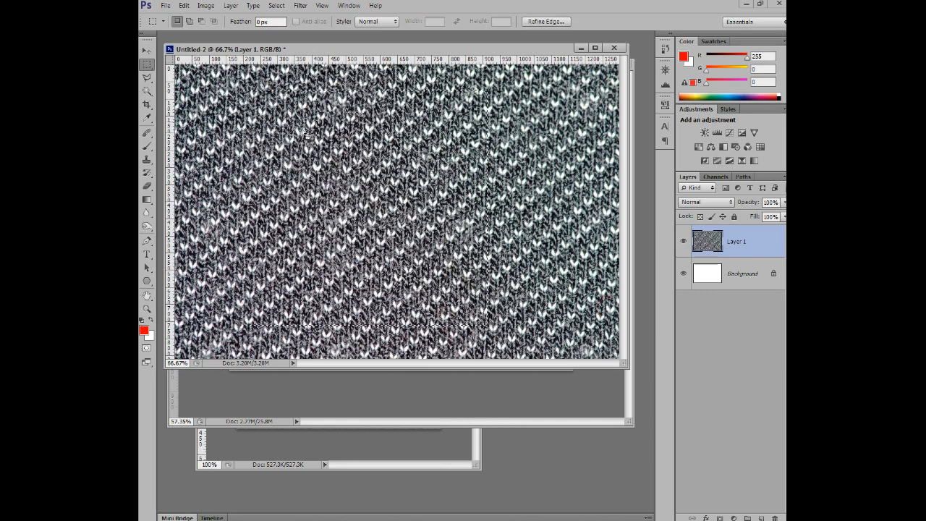
click(146, 51)
drag(394, 239, 437, 370)
key(ctrl+t)
drag(509, 297, 513, 317)
key(Return)
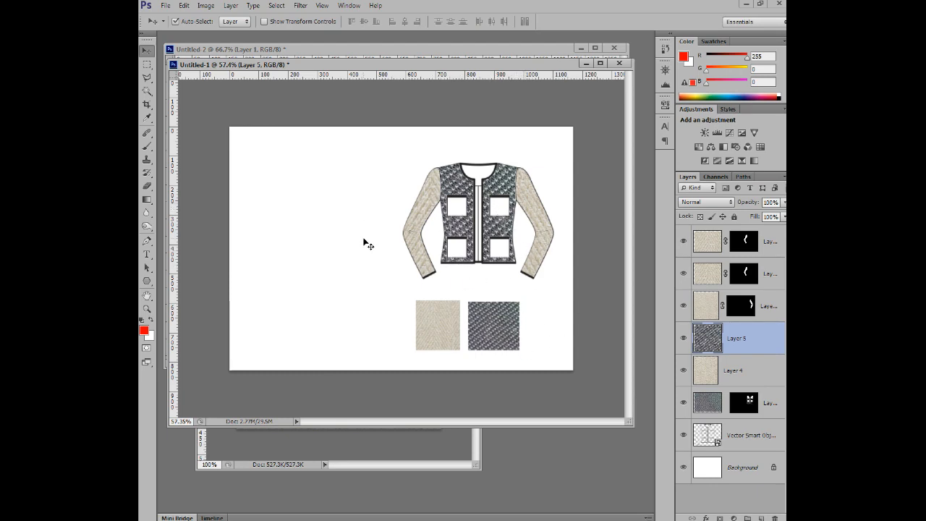
Step: Close the Untitled-2 knit document without saving and move the jacket document's window back up
drag(357, 67, 357, 128)
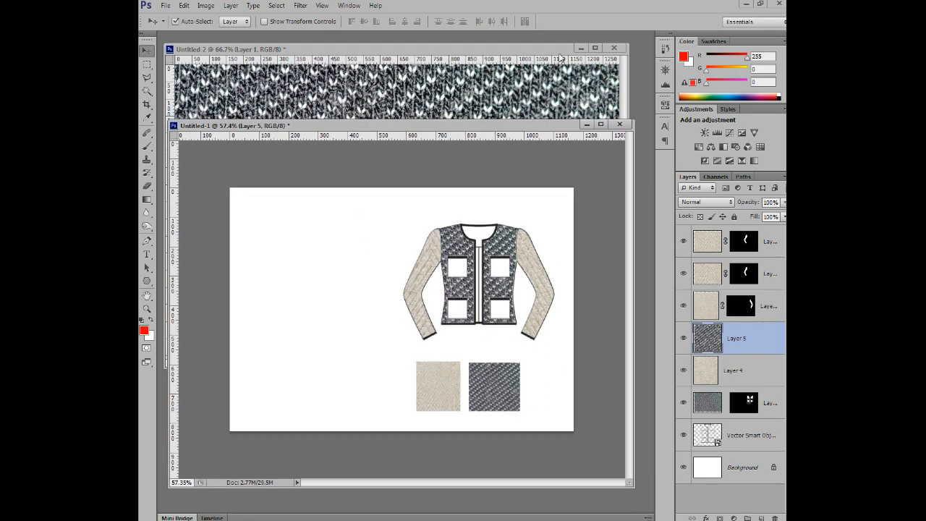
click(434, 48)
click(615, 47)
key(n)
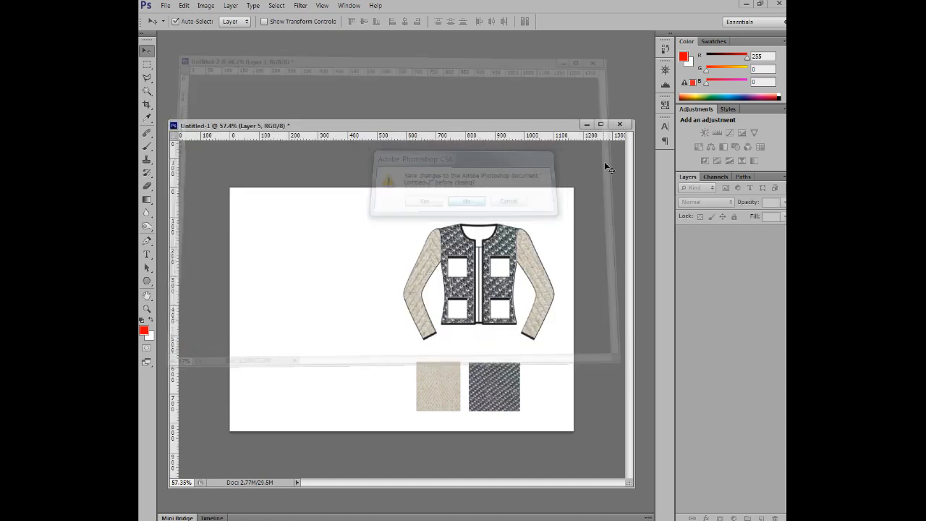
drag(530, 125, 544, 89)
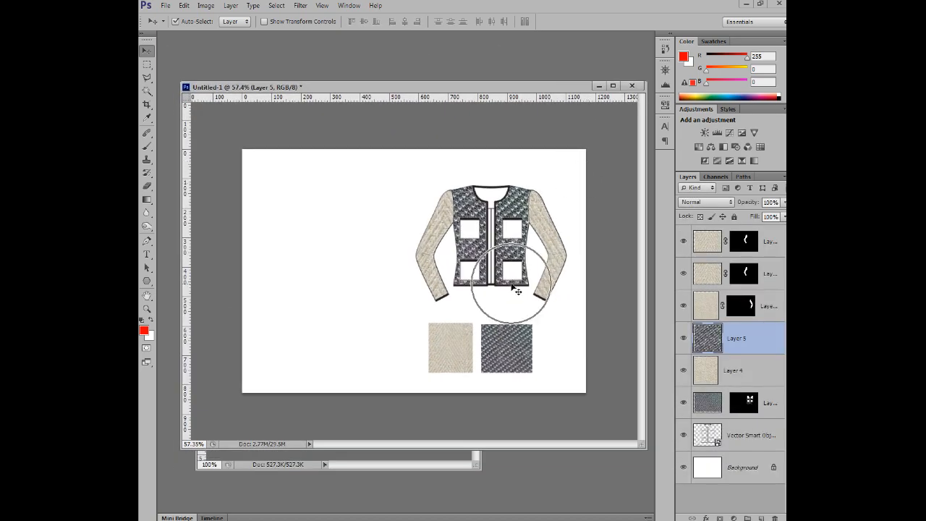
Step: Add a Color Overlay layer style to the jacket's line art on the Vector Smart Object layer
alt+scroll(496, 279, up, 3)
drag(556, 224, 434, 266)
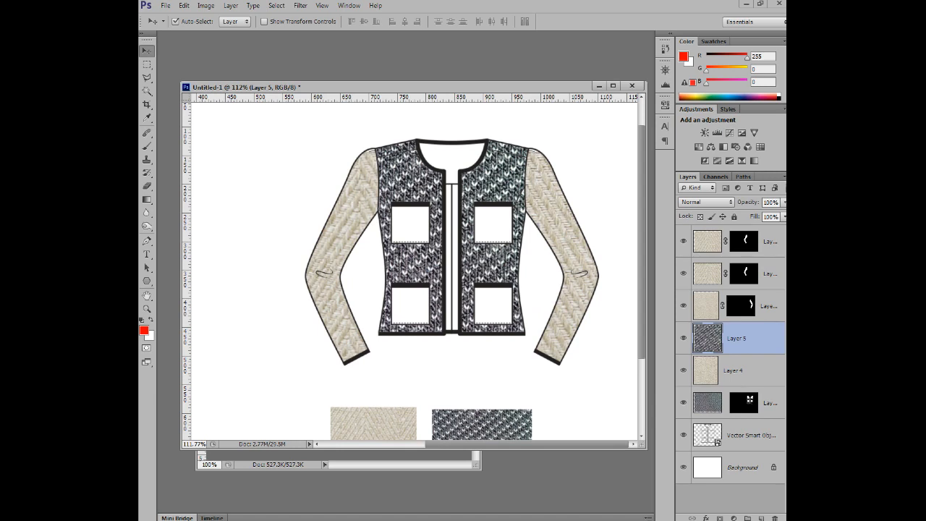
alt+scroll(509, 114, down, 2)
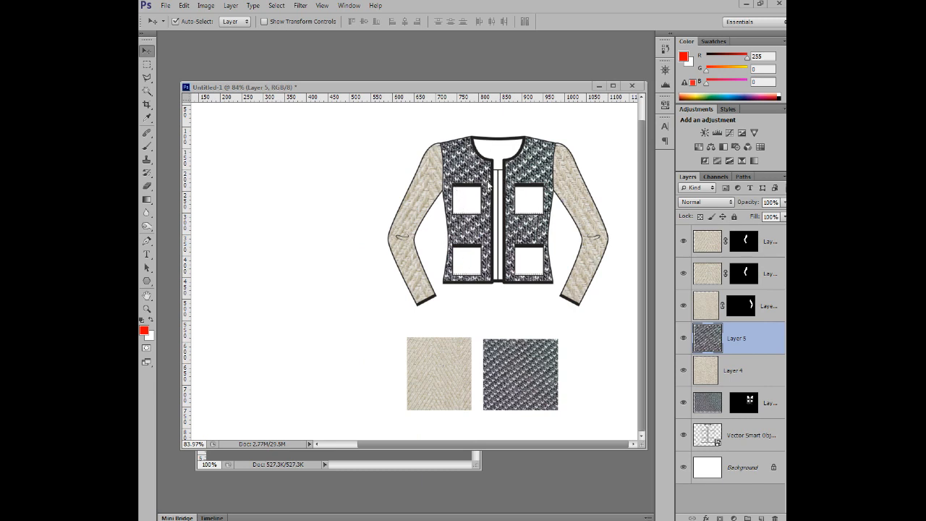
click(752, 438)
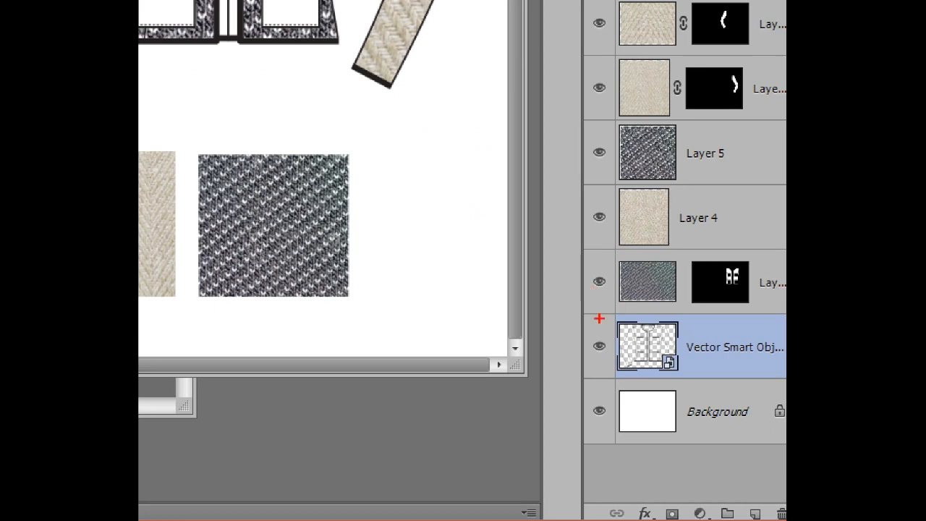
mouse_move(591, 316)
mouse_down()
mouse_move(697, 367)
mouse_move(754, 375)
mouse_up()
mouse_move(686, 370)
mouse_down()
mouse_move(650, 330)
mouse_move(656, 364)
mouse_move(678, 335)
mouse_move(660, 378)
mouse_up()
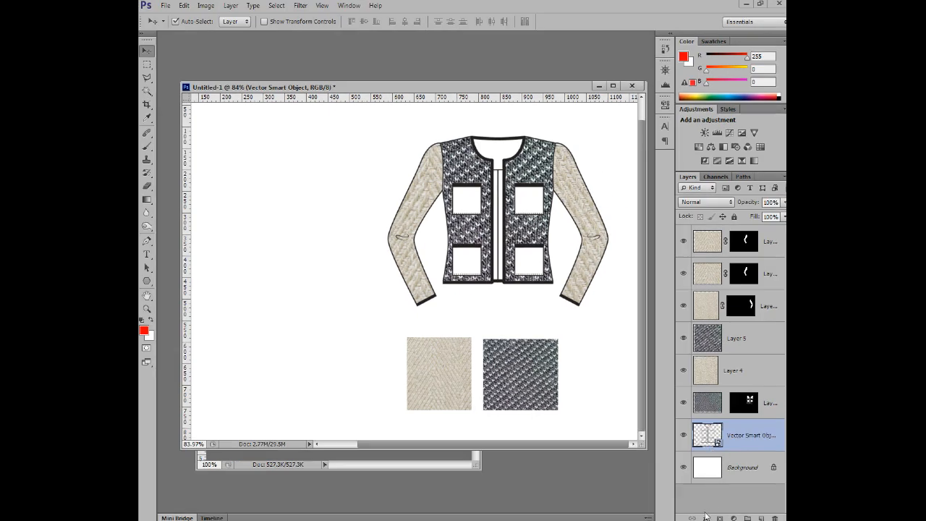
click(705, 518)
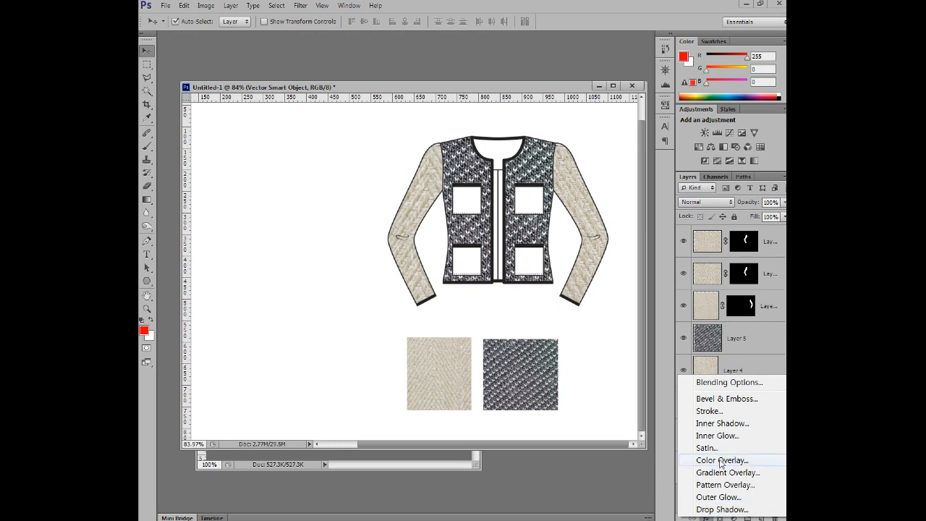
click(716, 461)
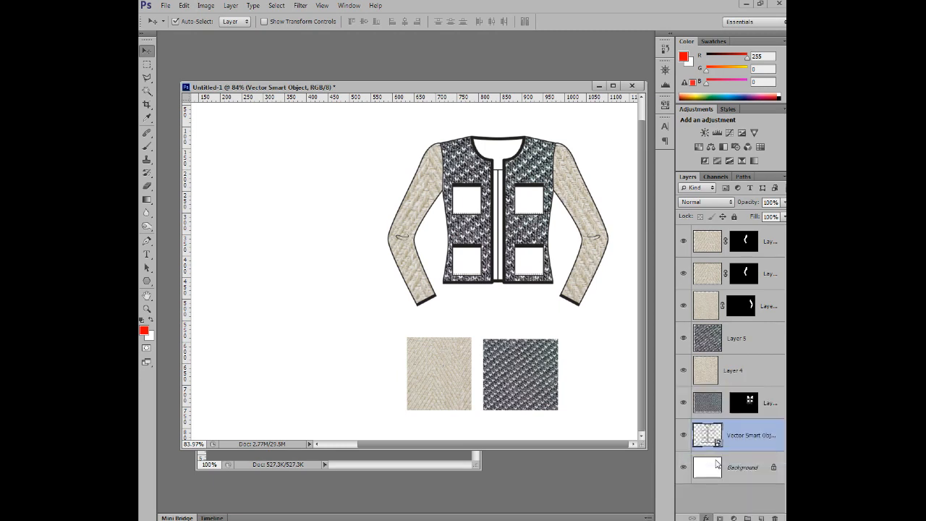
drag(470, 384, 521, 342)
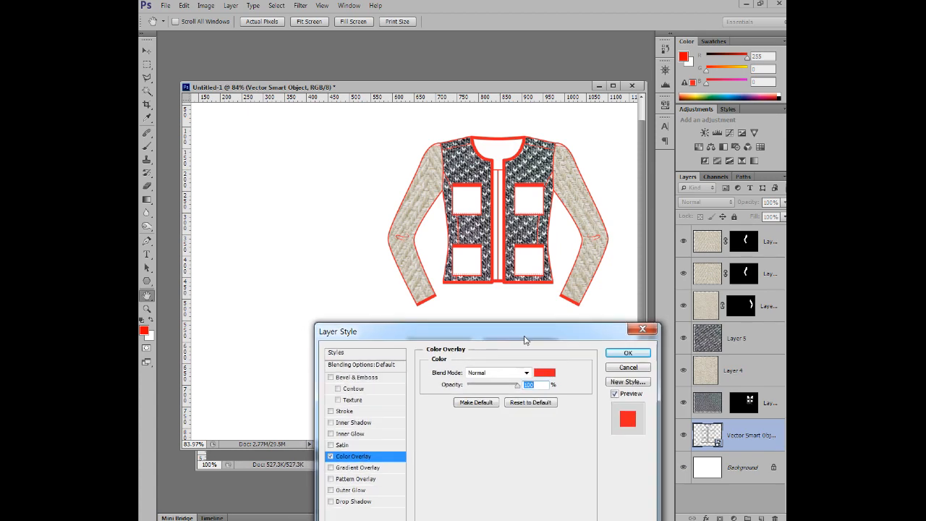
Step: Set the overlay color of the line art to white (ffffff) and apply the layer style
click(544, 374)
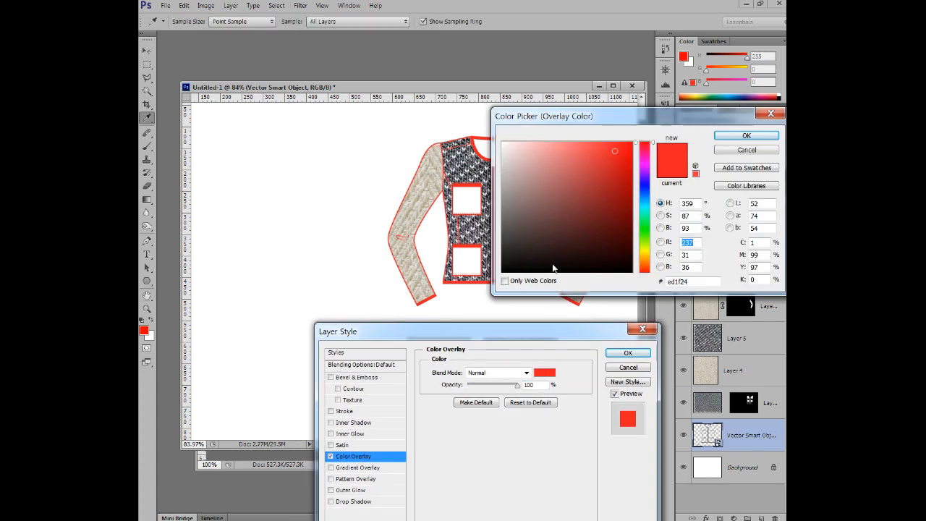
drag(586, 163, 502, 142)
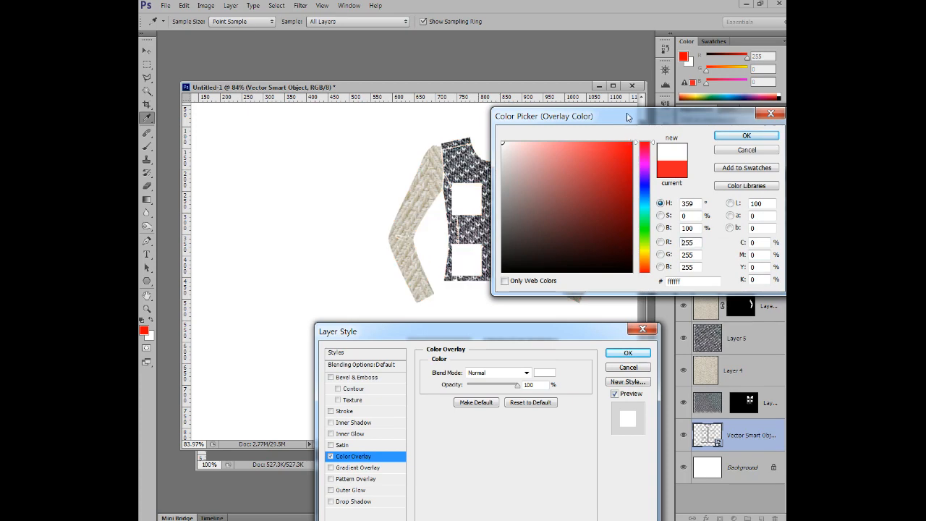
drag(627, 118, 549, 313)
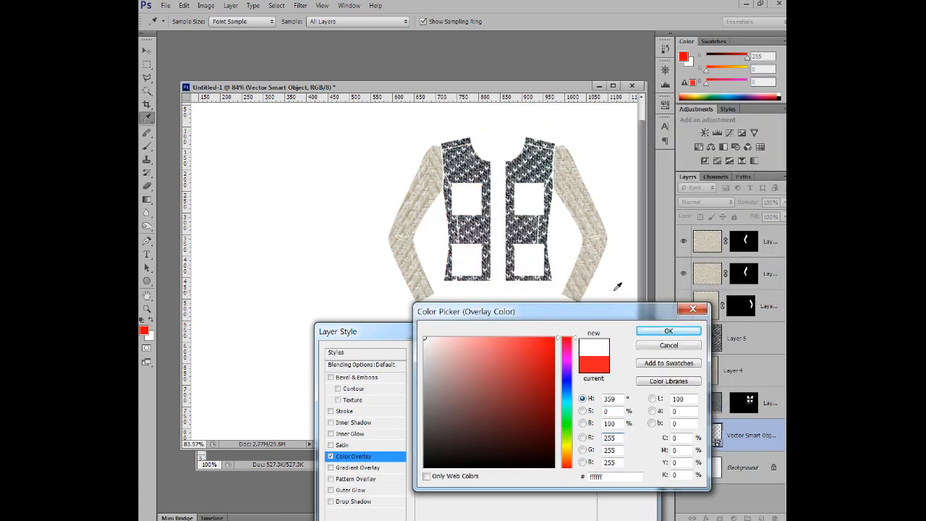
click(662, 330)
click(630, 354)
Step: Set the foreground color to light grey (RGB 226, 226, 226) and fill the Background layer with it
click(746, 489)
click(144, 330)
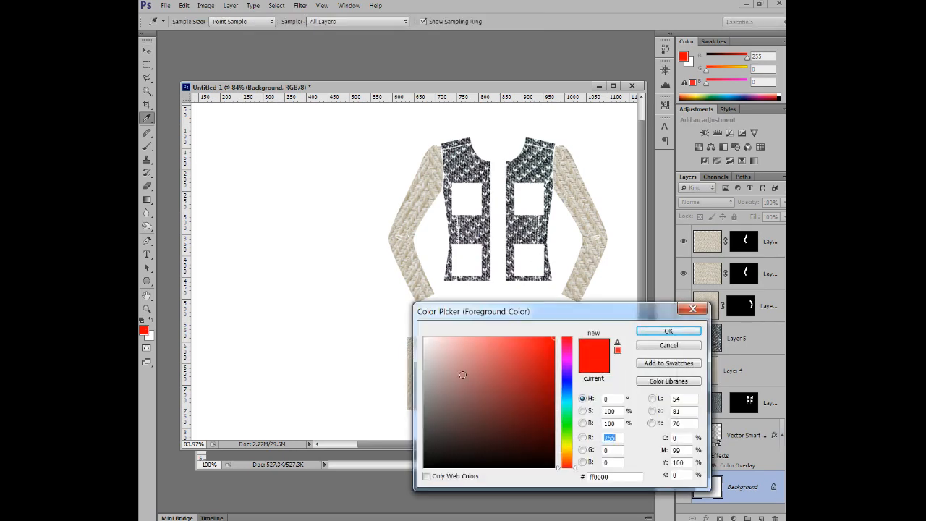
click(425, 352)
click(650, 332)
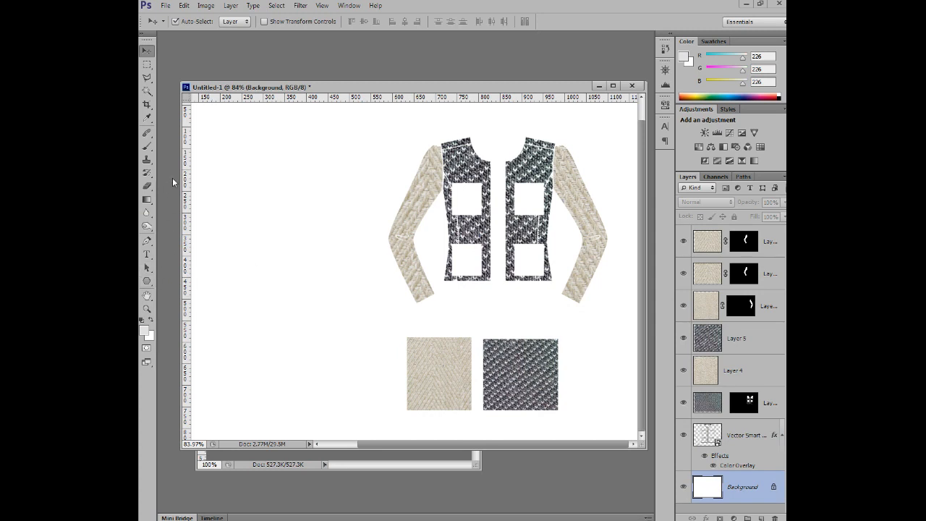
key(alt+BackSpace)
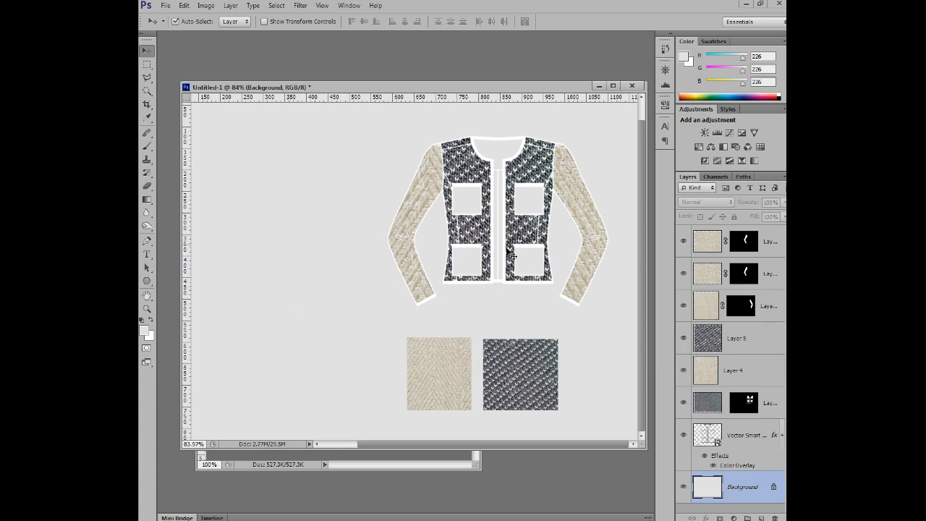
Step: Select the jacket's four pocket areas with the Magic Wand on the Vector Smart Object layer
click(735, 334)
click(738, 439)
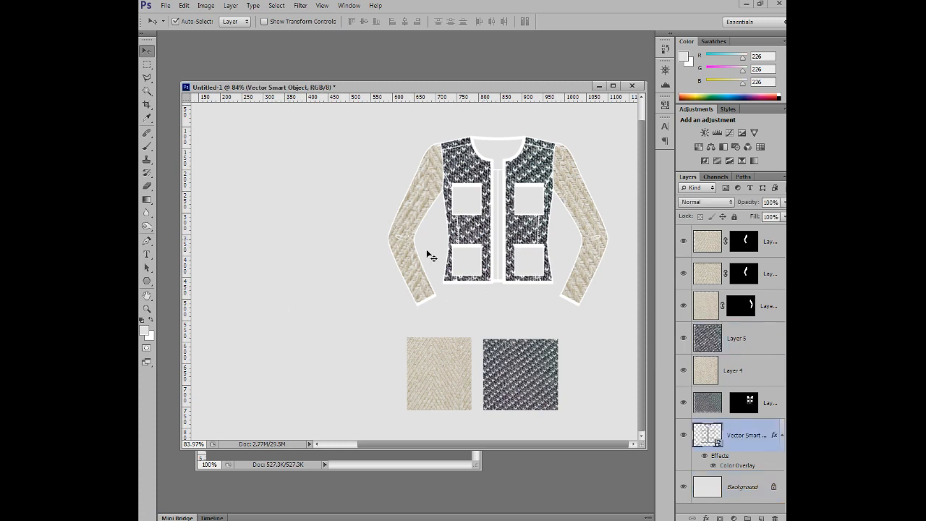
click(147, 90)
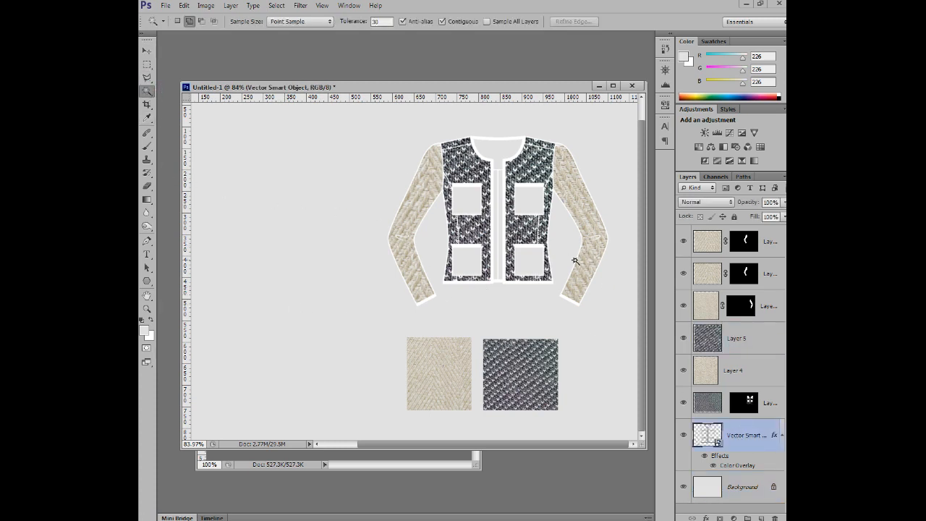
click(470, 206)
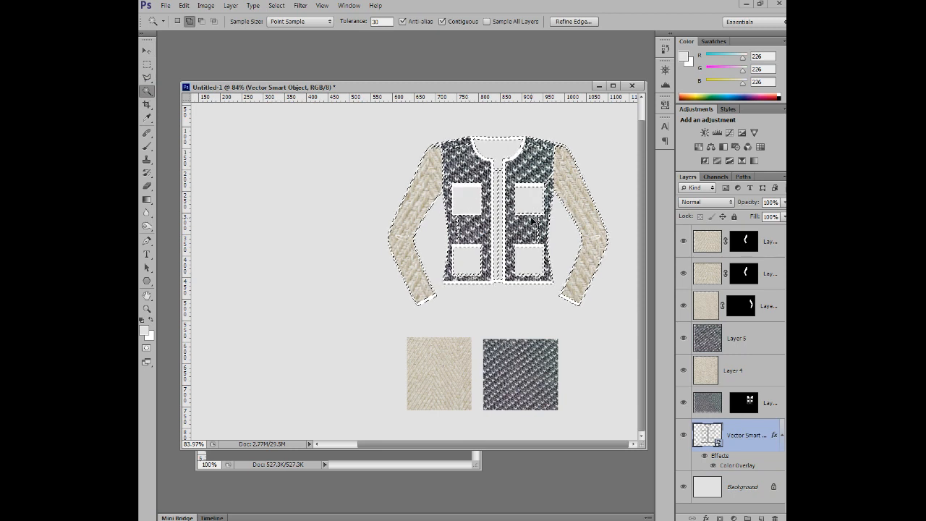
key(ctrl+d)
click(465, 198)
shift+click(534, 206)
shift+click(526, 258)
shift+click(463, 263)
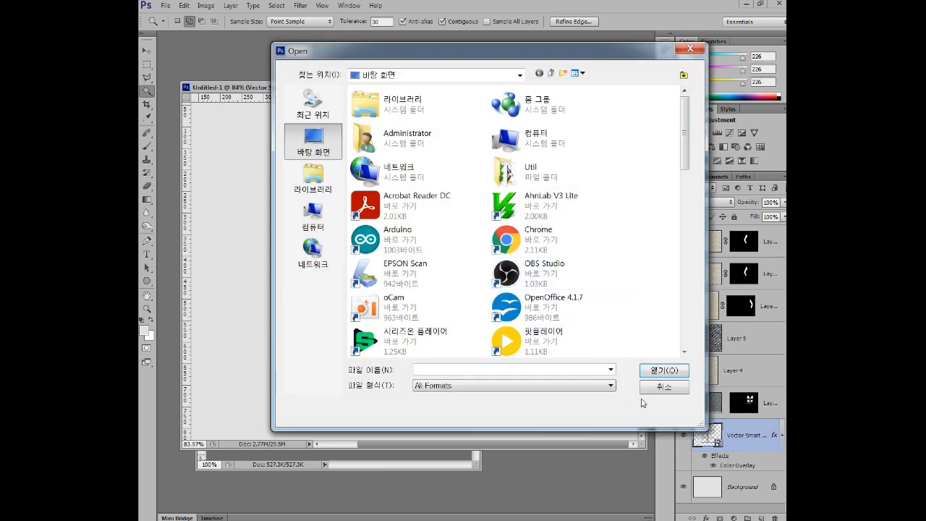
click(653, 388)
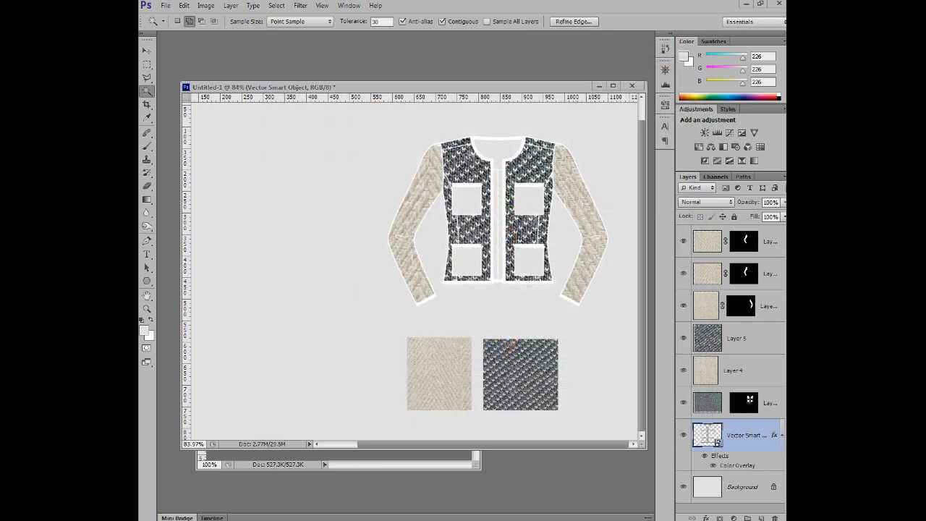
Step: Copy the beige tweed from Untitled-3 and use Paste Into to fill the four selected pockets of the jacket
click(376, 458)
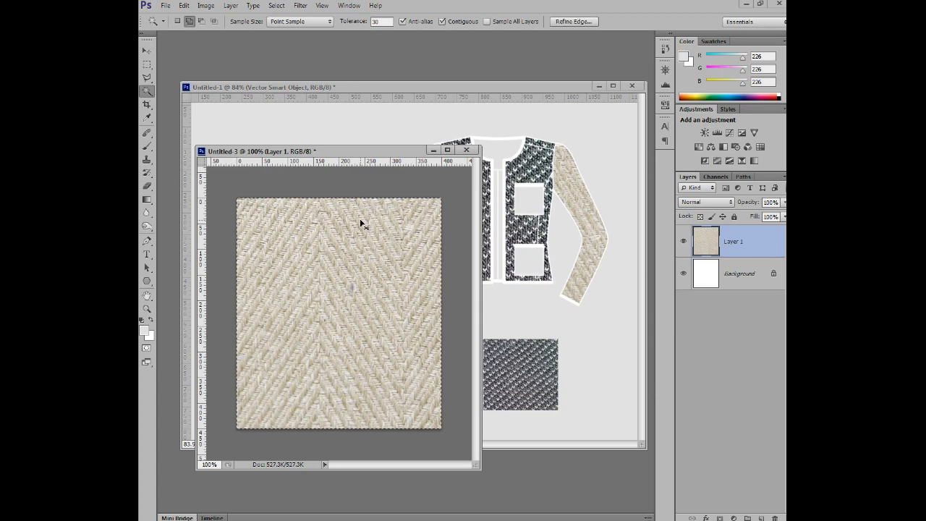
click(436, 86)
click(184, 6)
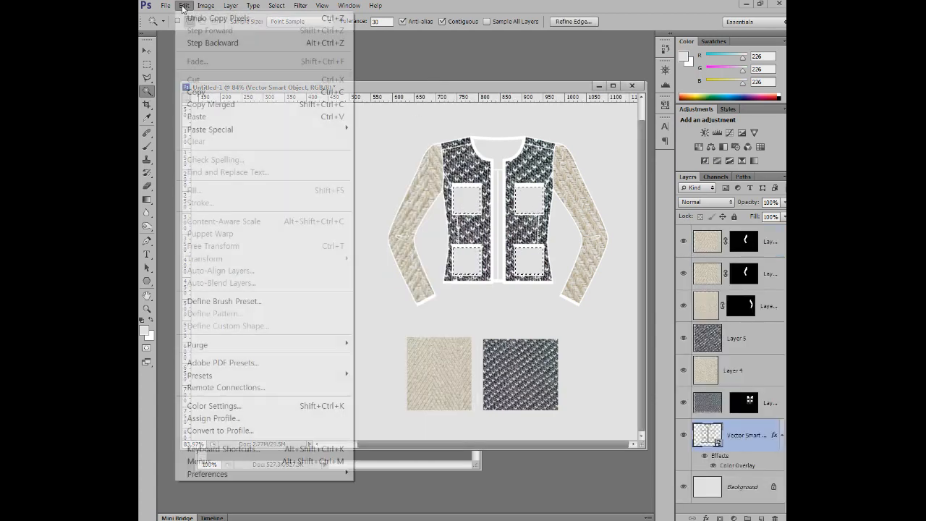
mouse_move(231, 129)
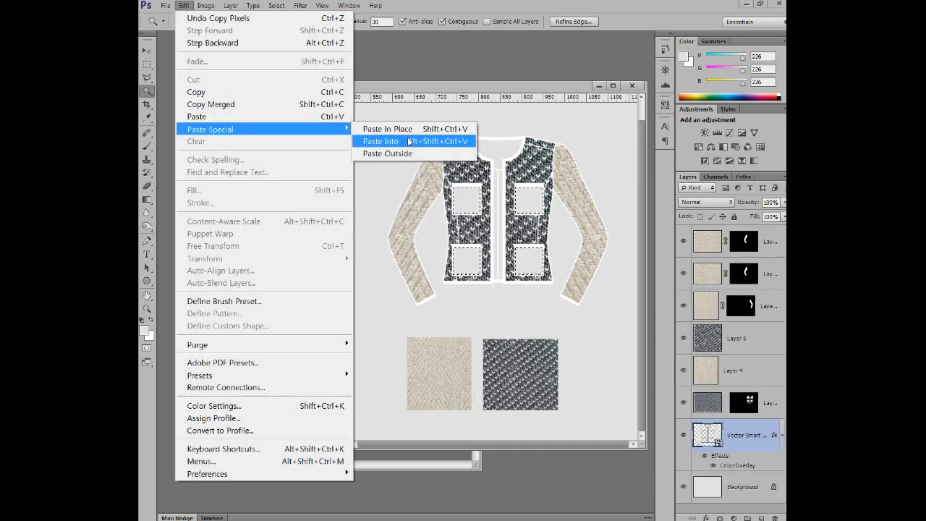
click(409, 141)
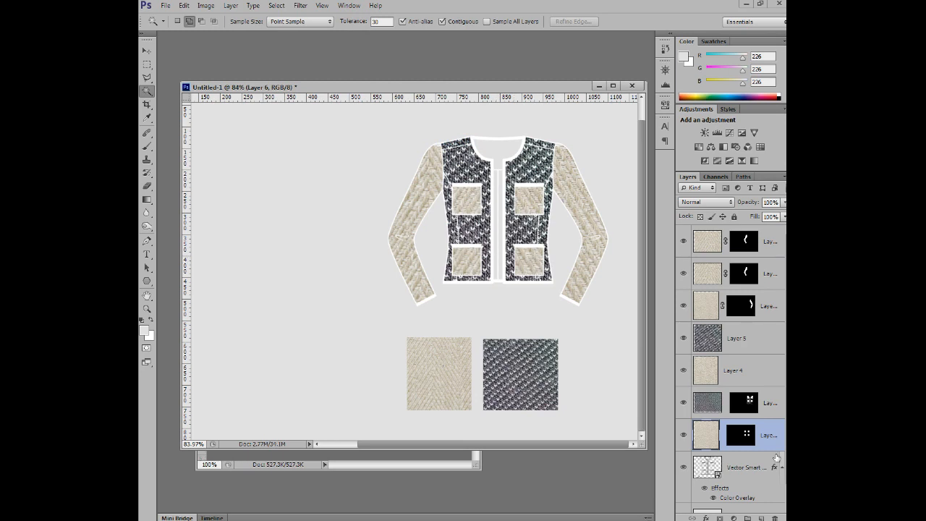
Step: Set the foreground color to a warm grey (RGB 199, 190, 190) and fill the Background layer with it
scroll(759, 500, down, 1)
click(743, 496)
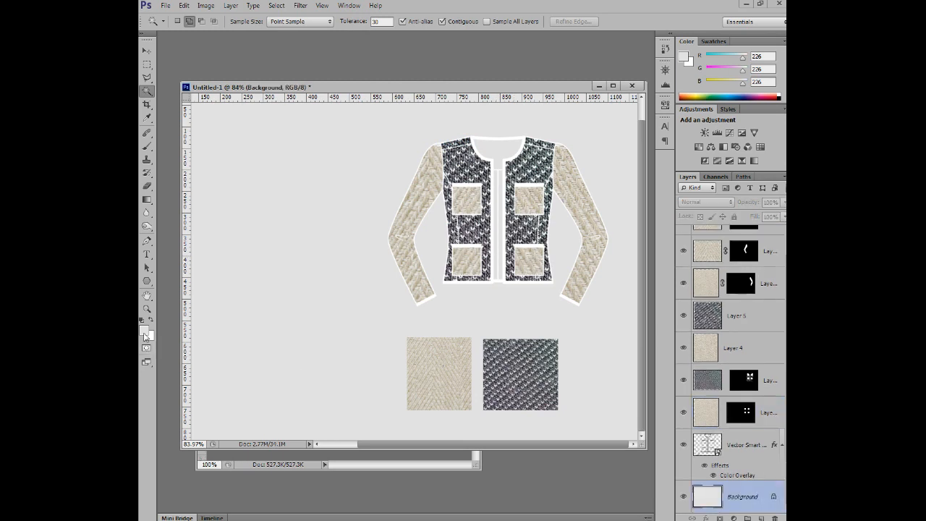
click(144, 331)
drag(433, 354, 429, 365)
click(667, 331)
key(w)
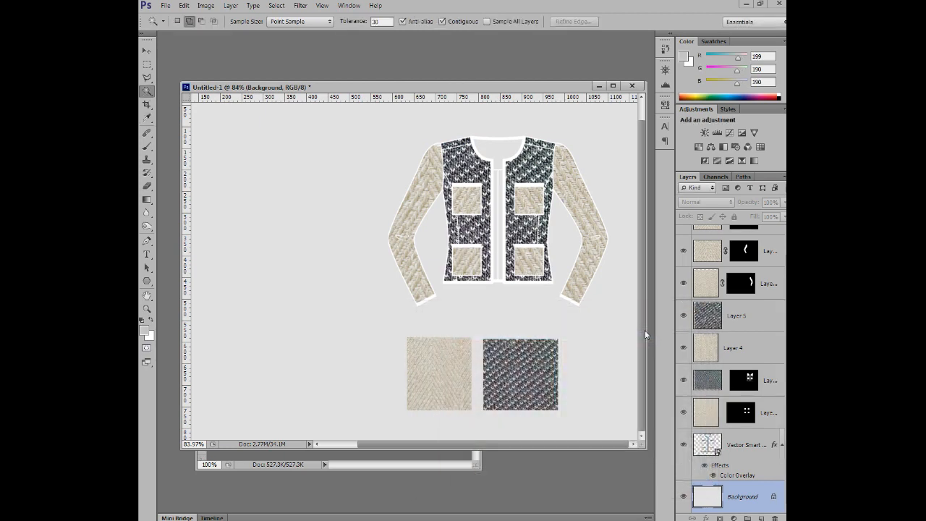
key(alt+BackSpace)
key(ctrl+0)
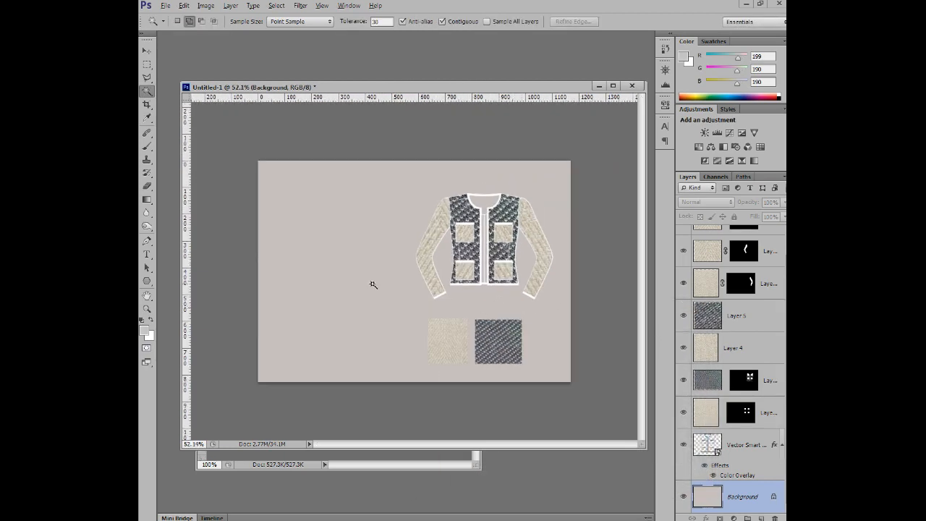
scroll(372, 283, up, 1)
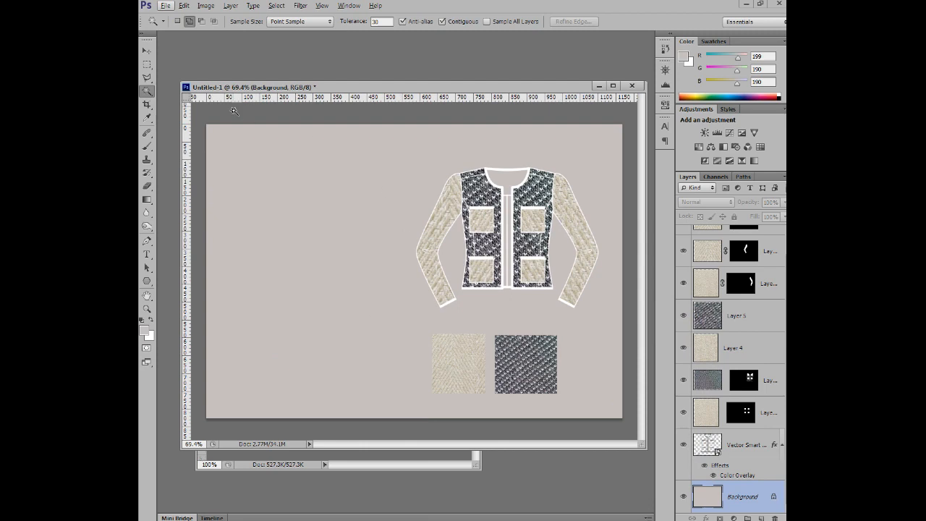
Step: Close the reference image viewer and bring the four sketched figures from thumb (14).png into the empty area beside the jacket in Untitled-1
click(147, 50)
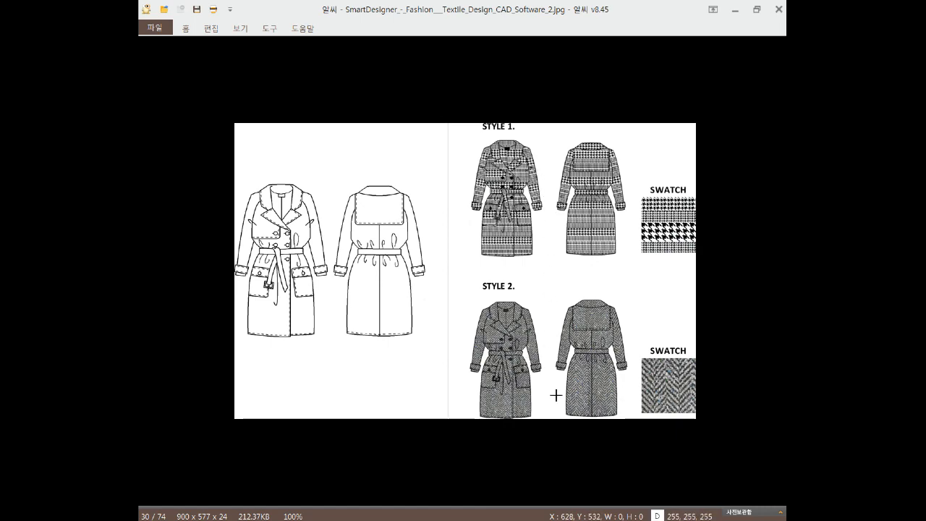
click(774, 12)
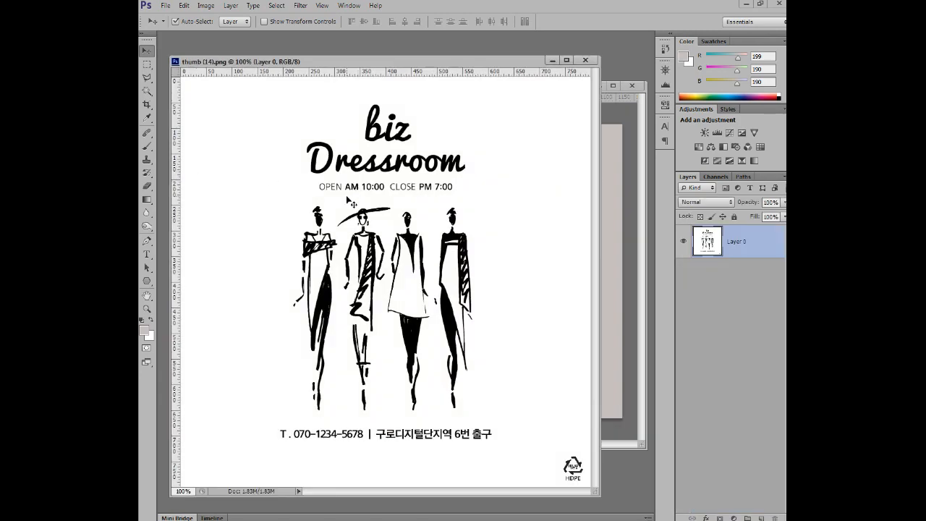
click(147, 64)
drag(275, 198, 495, 414)
click(147, 51)
drag(447, 287, 325, 311)
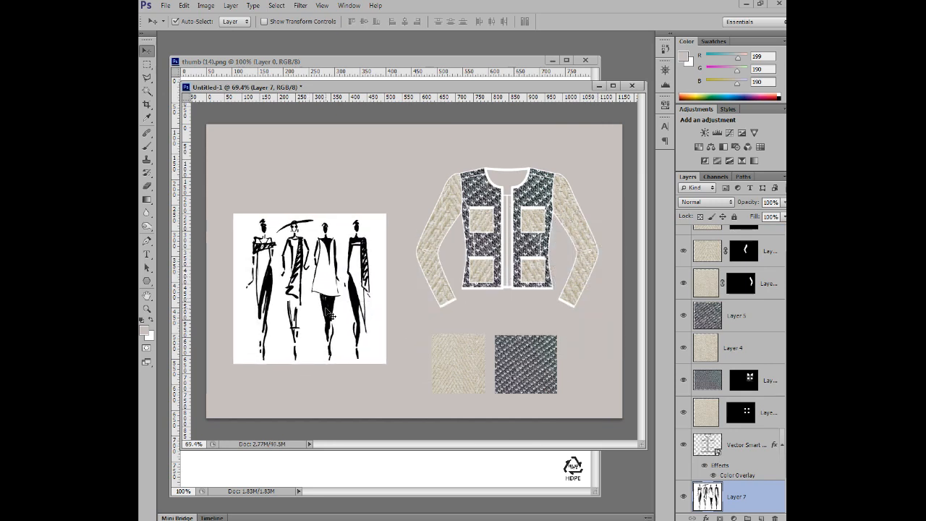
Step: Enlarge the figure sketch on Layer 7 proportionally about its center with Free Transform
key(ctrl+t)
drag(380, 213, 403, 194)
key(ctrl+z)
key(Return)
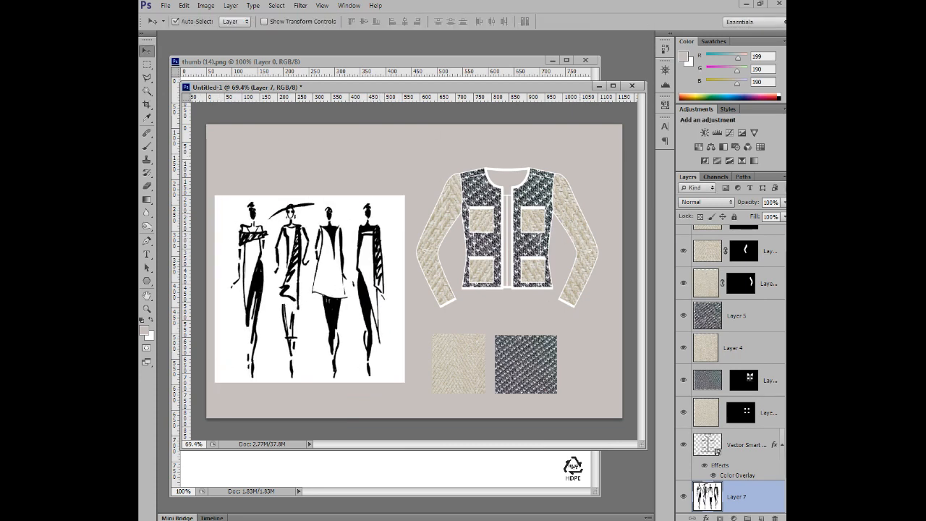
Step: Set Layer 7's blend mode to Multiply to drop out its white background and move the figures slightly upward
click(720, 202)
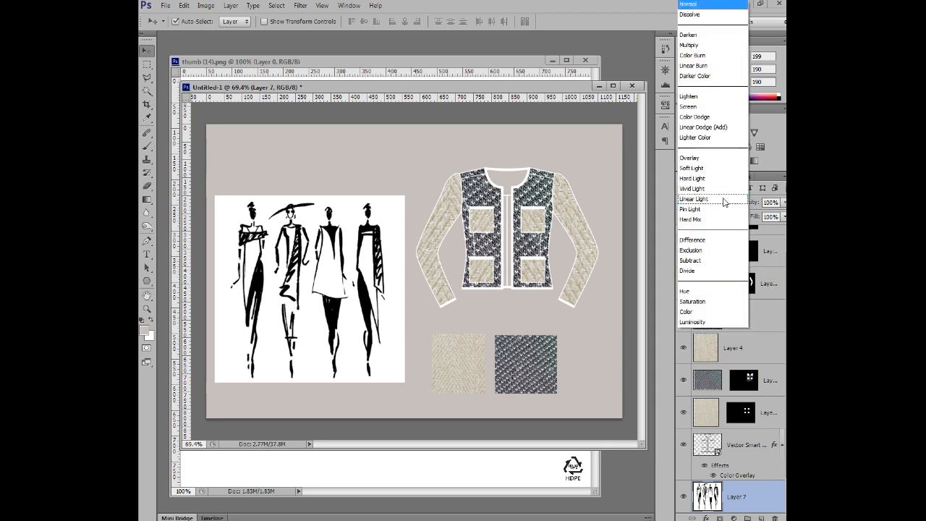
click(691, 44)
mouse_move(314, 295)
mouse_down()
mouse_move(319, 269)
mouse_move(324, 279)
mouse_up()
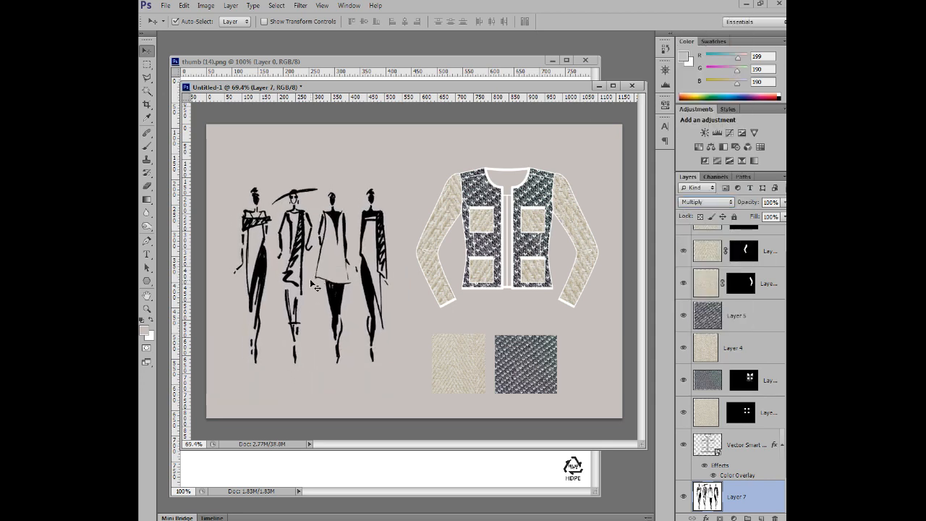
Step: Switch Layer 7's blend mode to Normal for comparison and back to Multiply
click(715, 203)
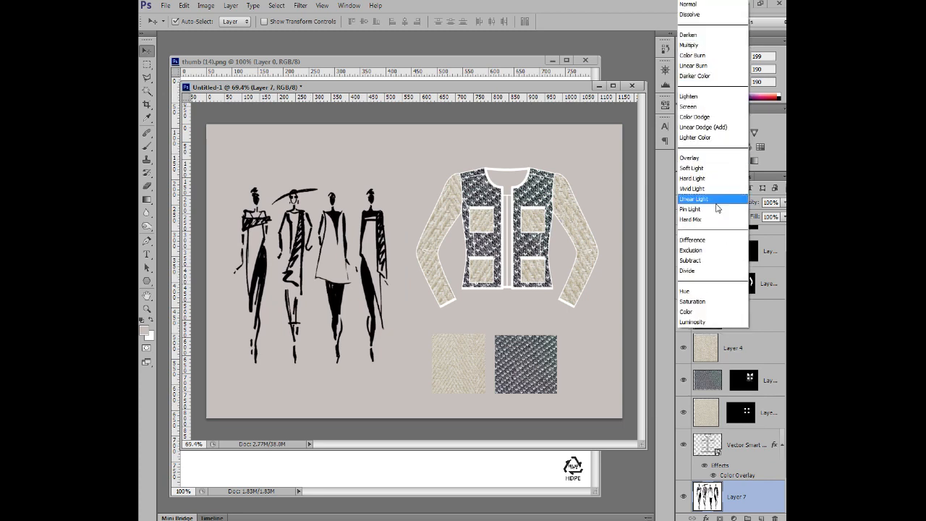
click(710, 6)
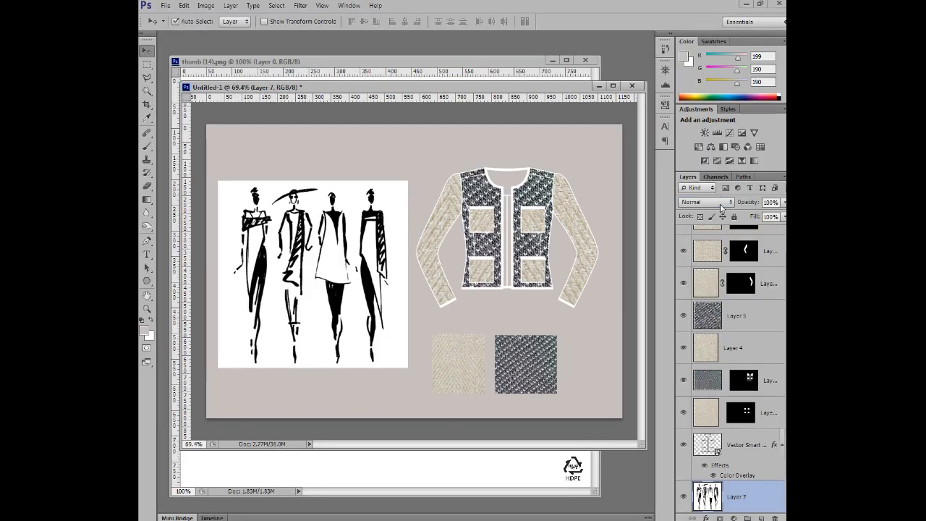
click(720, 201)
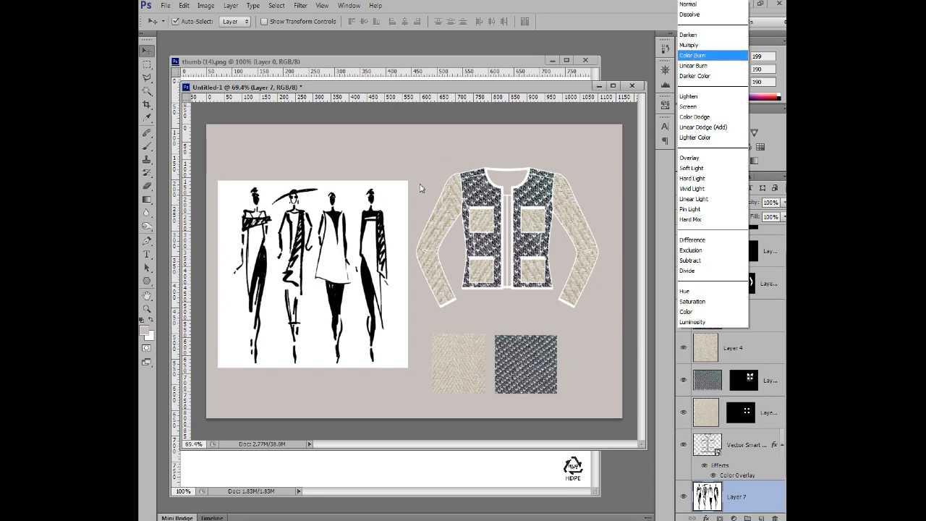
click(692, 46)
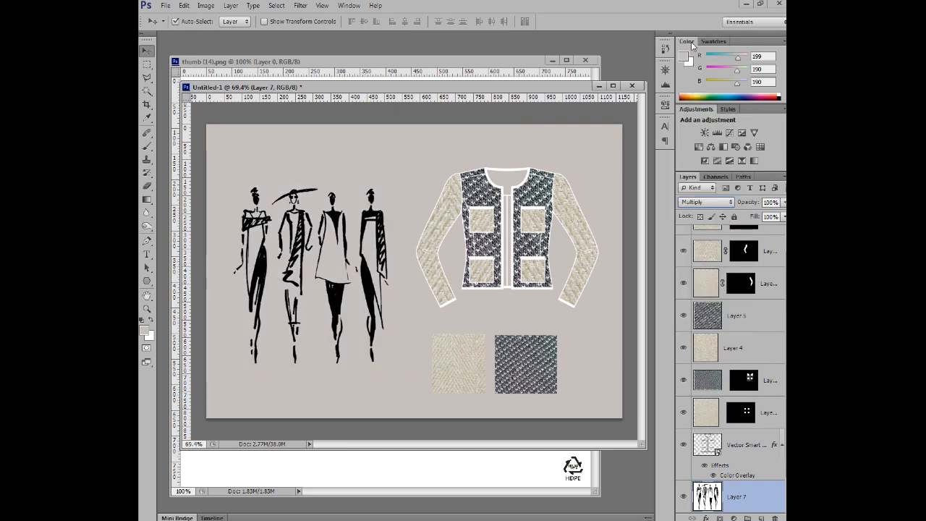